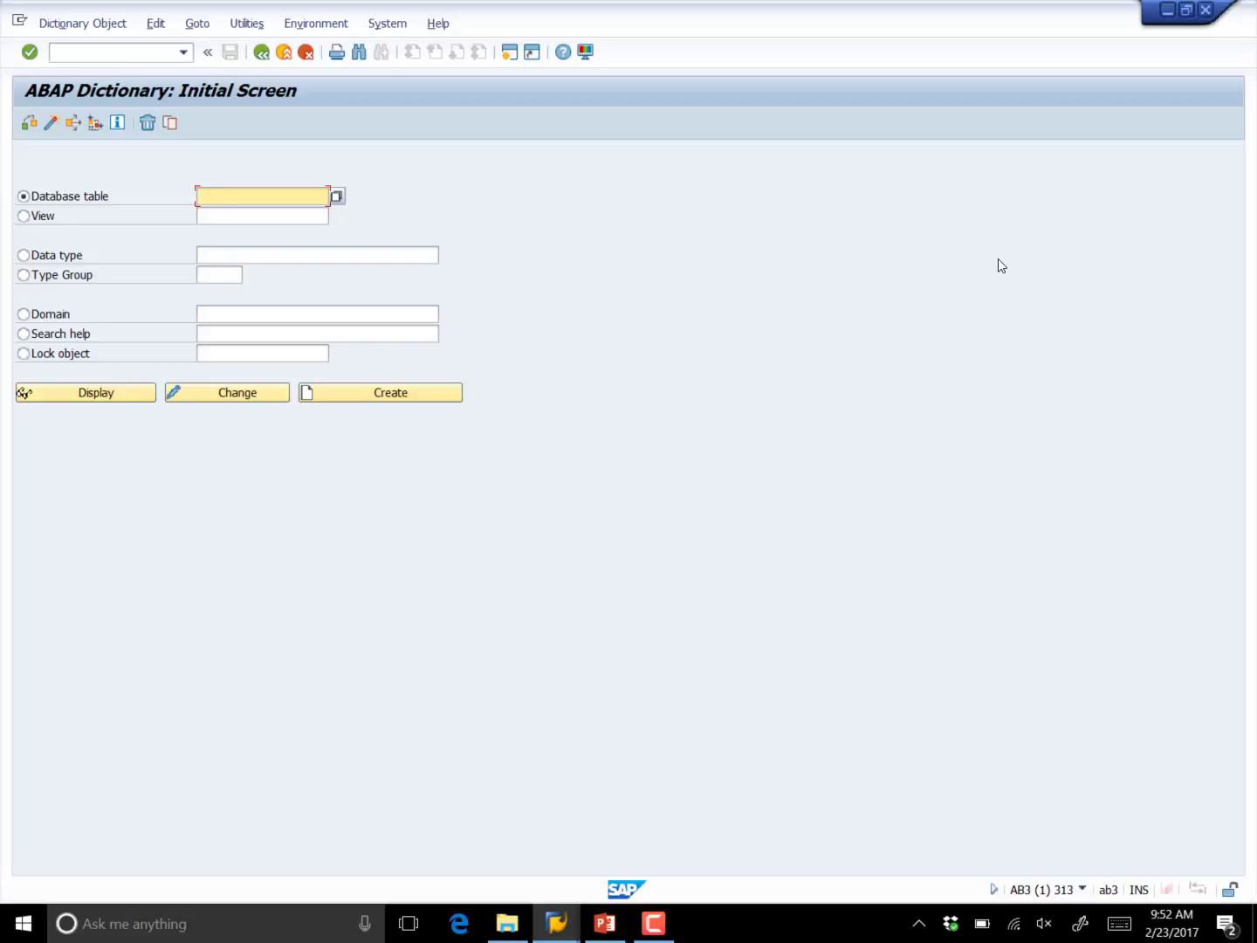
Create a new database table named ZN001_DEMO223.
{"action": "type", "text": "ZN"}
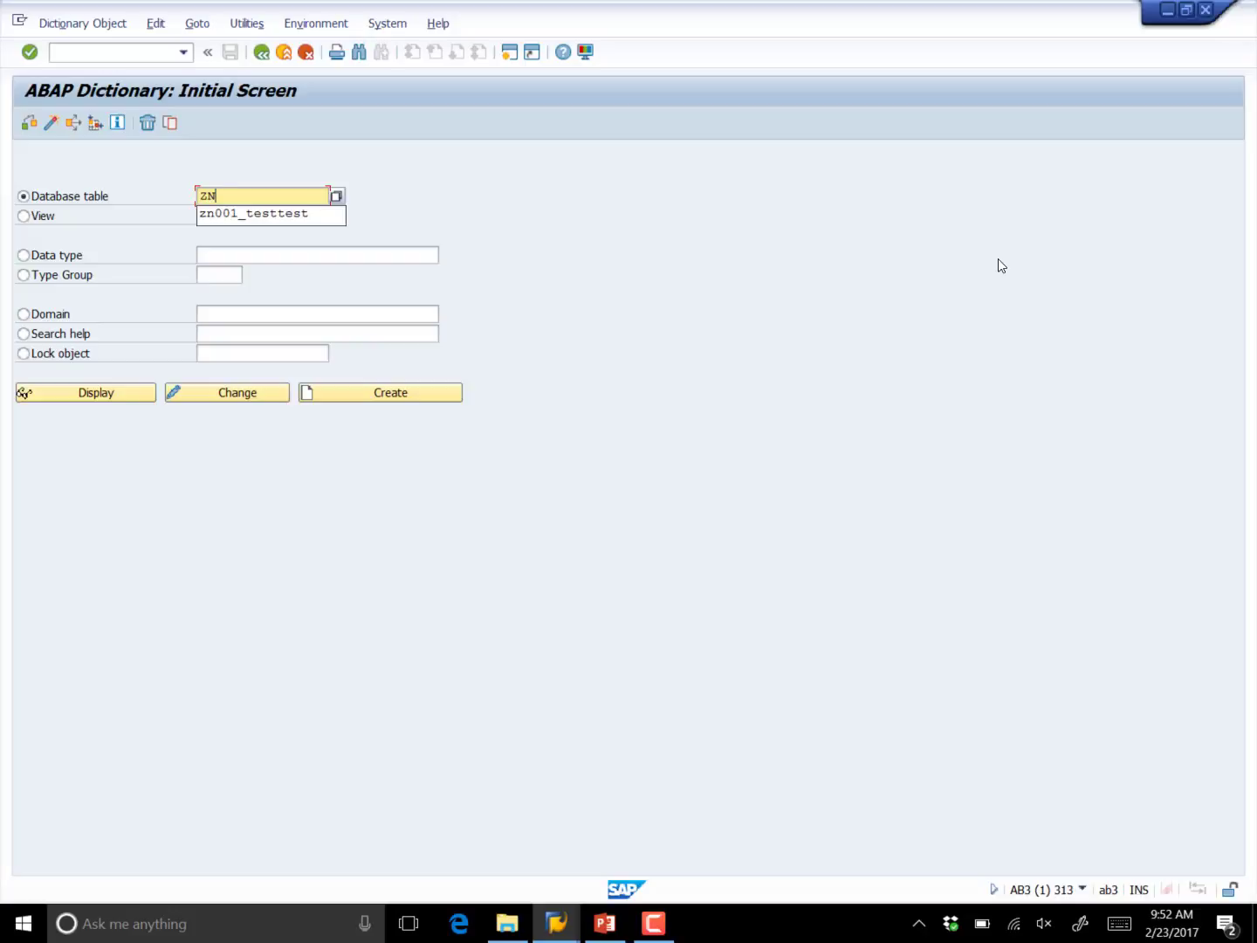
{"action": "type", "text": "01"}
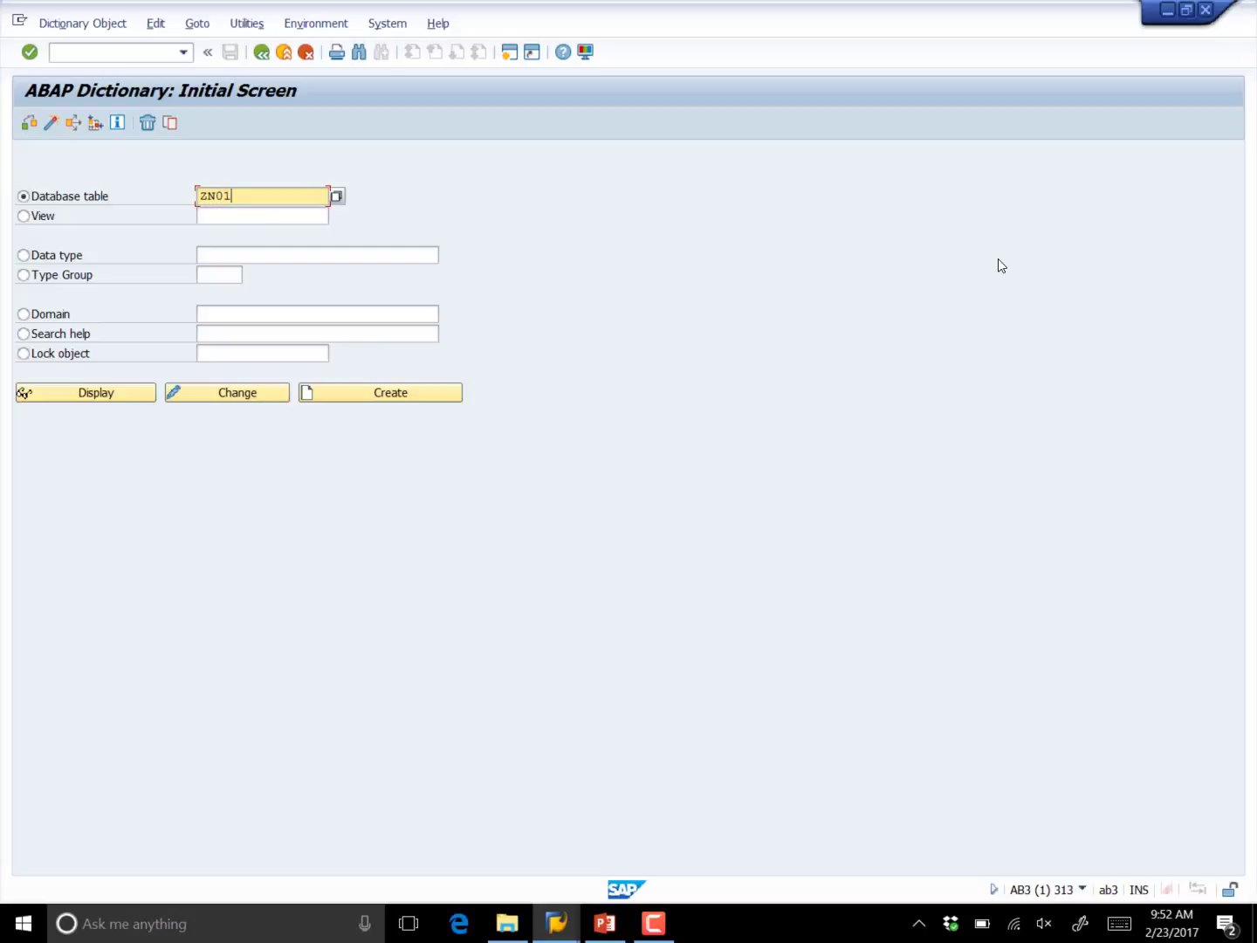
{"action": "key", "text": "Left"}
{"action": "type", "text": "0"}
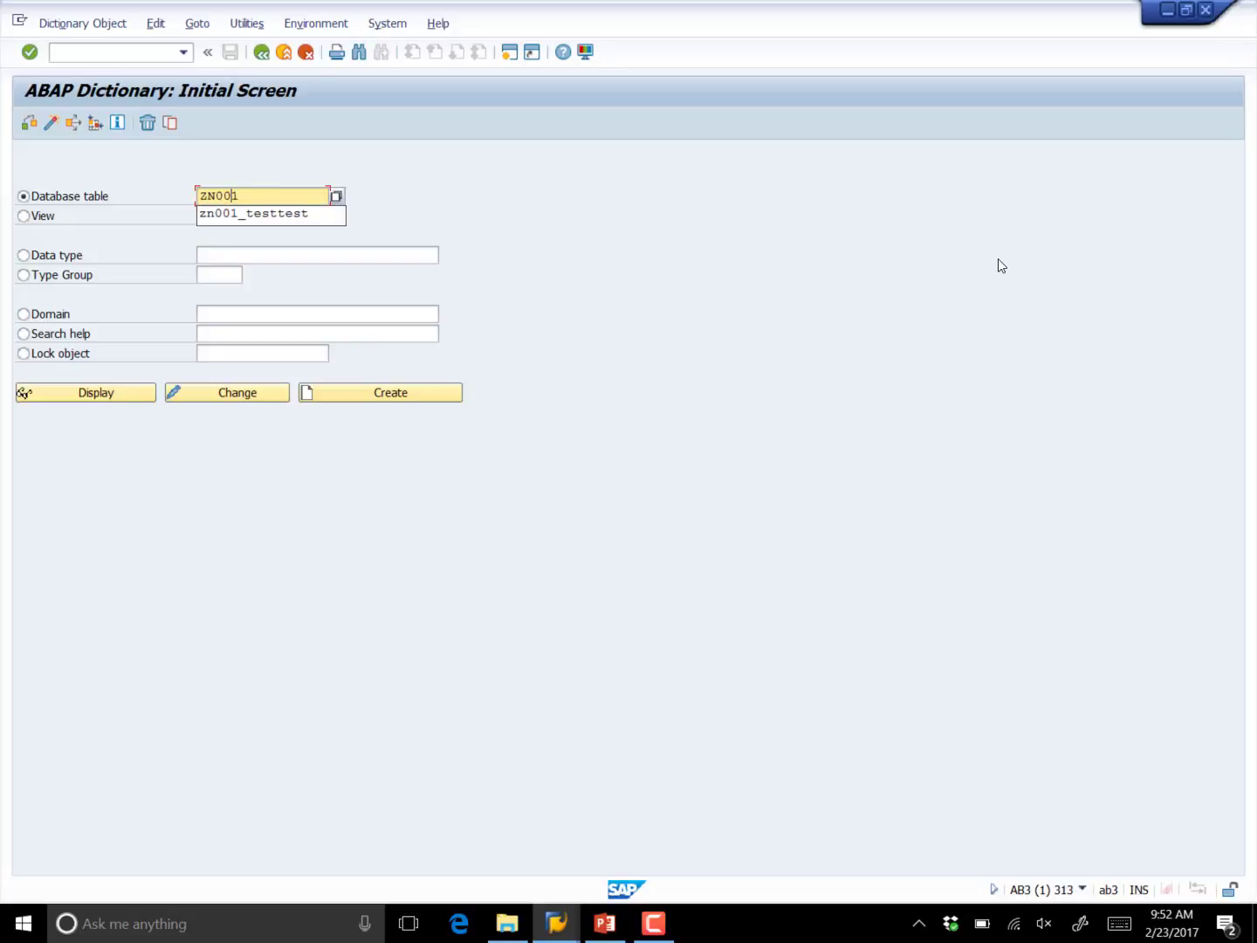
{"action": "key", "text": "Right"}
{"action": "type", "text": "_DEMO"}
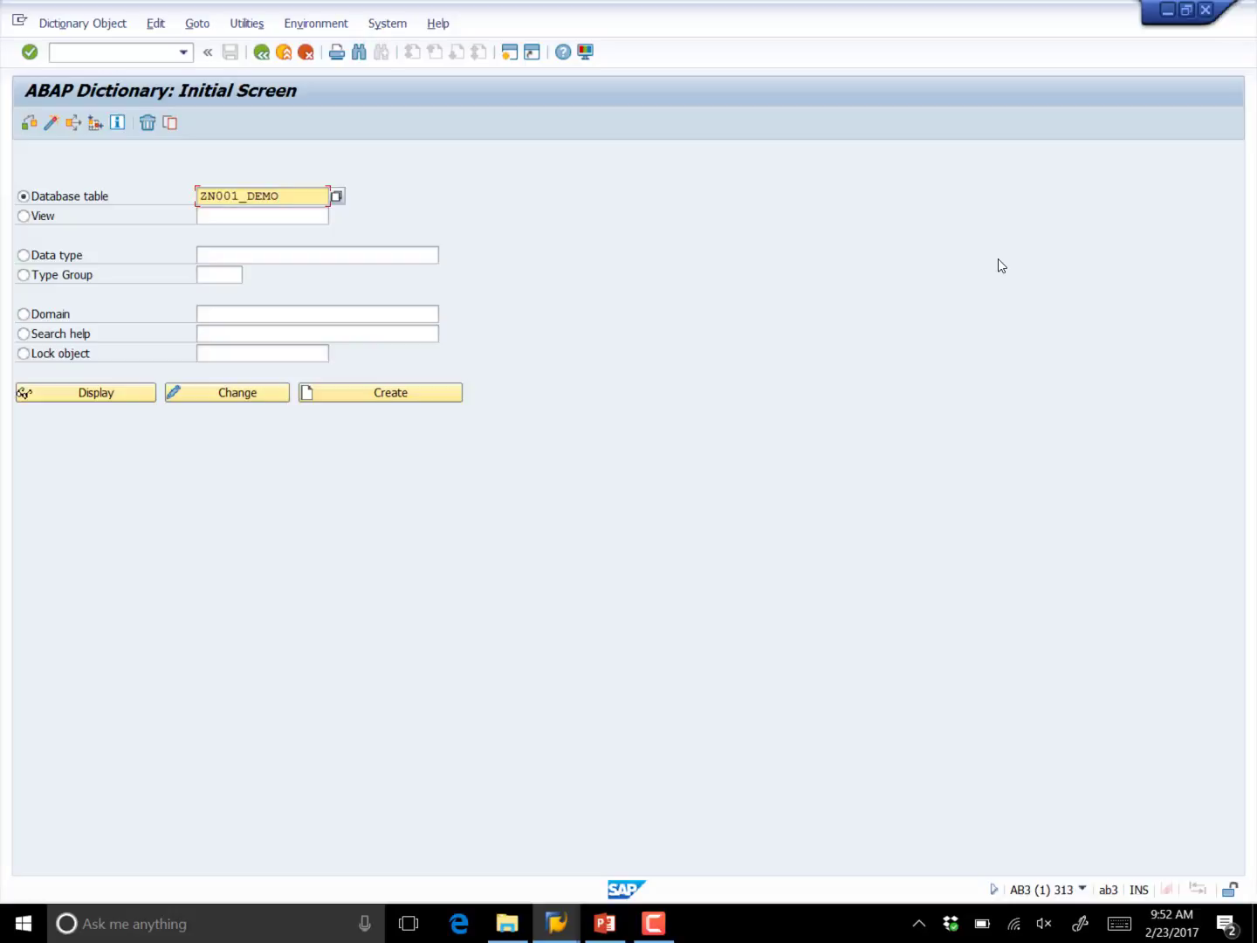
{"action": "type", "text": "223"}
{"action": "left_click", "coordinate": [398, 394]}
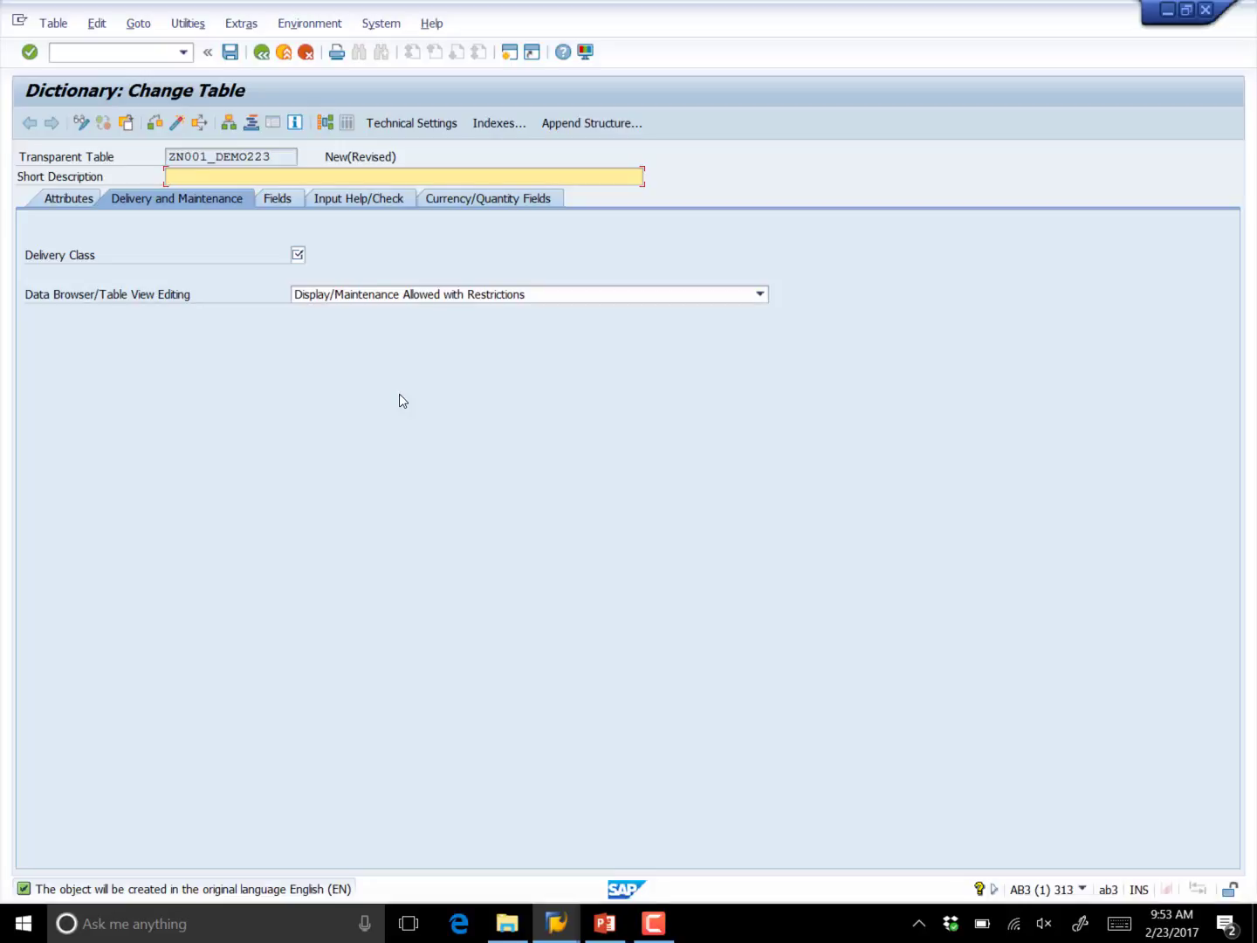
Give the table the short description "Table of stuff for class 2/23/2017" and choose delivery class A, Application table.
{"action": "type", "text": "Table of stuff for class 2/23/2017"}
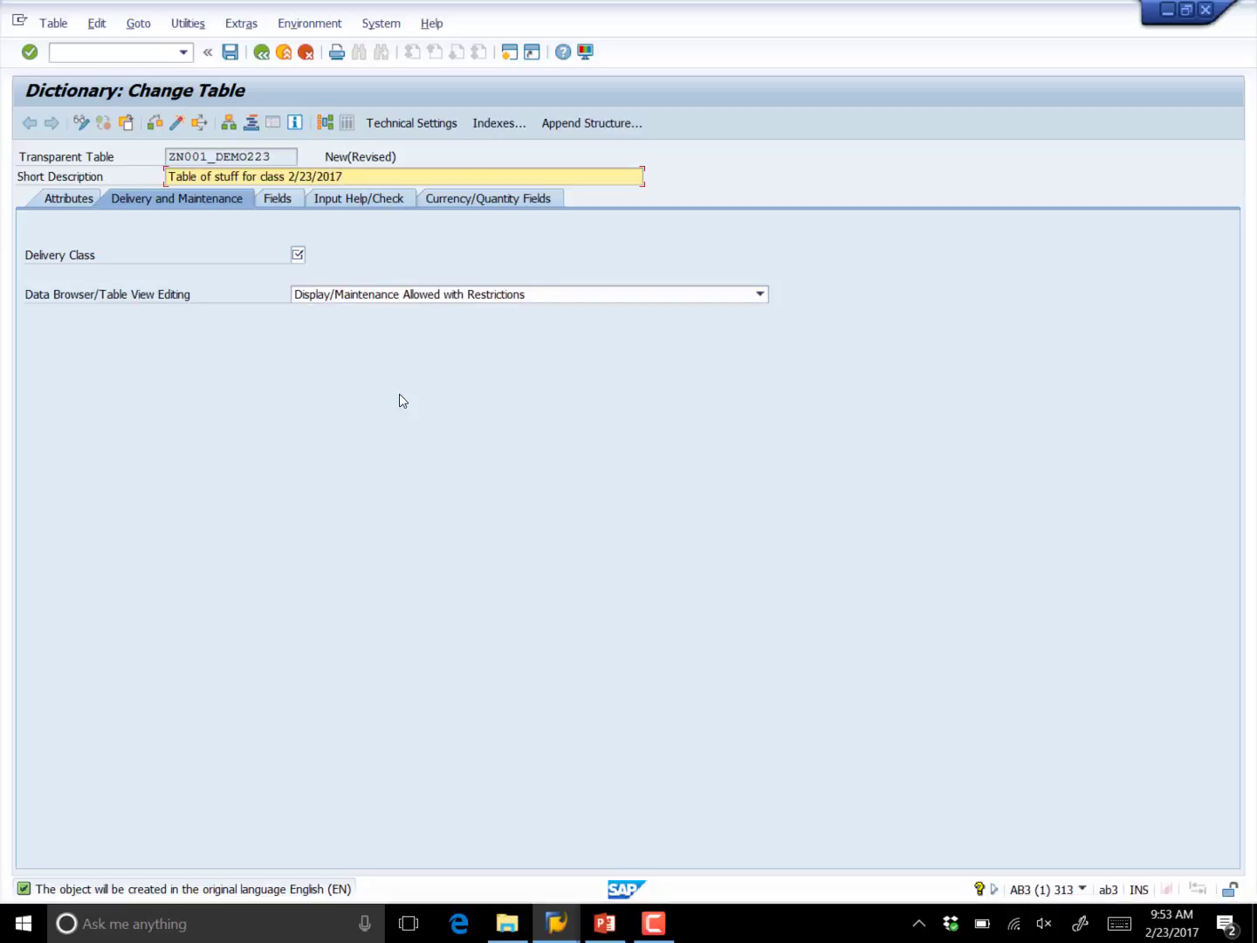
{"action": "left_click", "coordinate": [298, 254]}
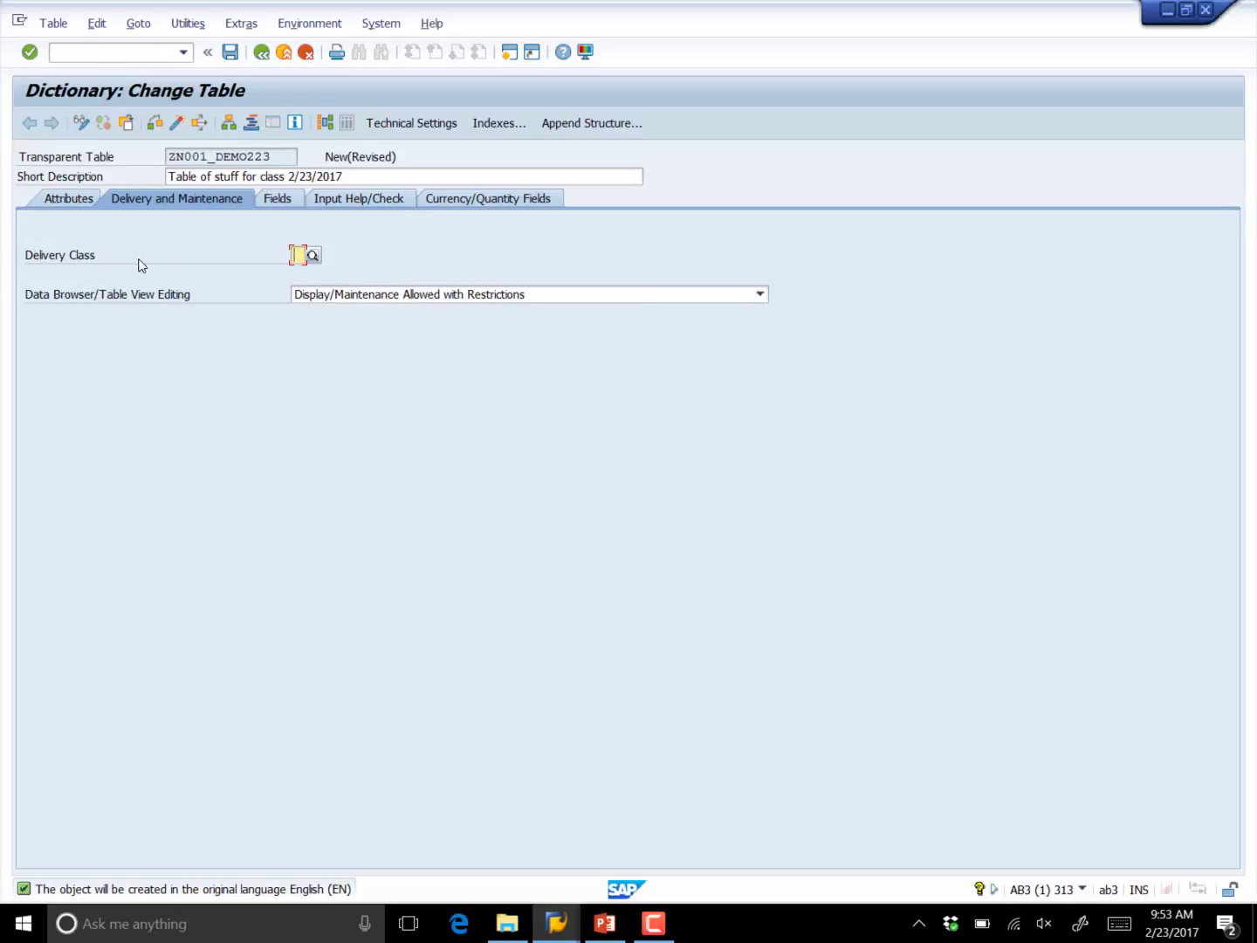
{"action": "left_click", "coordinate": [315, 258]}
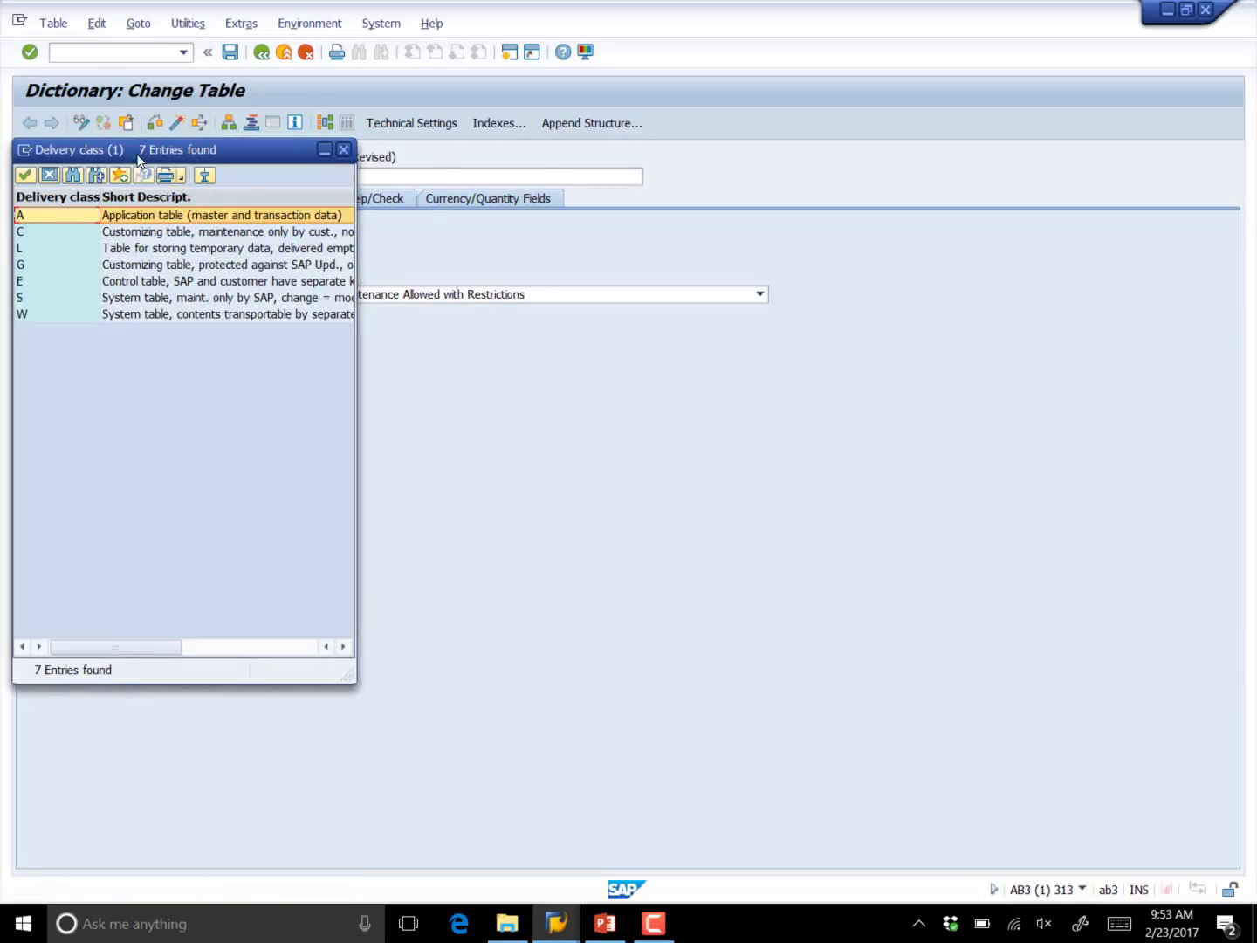
{"action": "left_click_drag", "start_coordinate": [137, 157], "coordinate": [562, 157]}
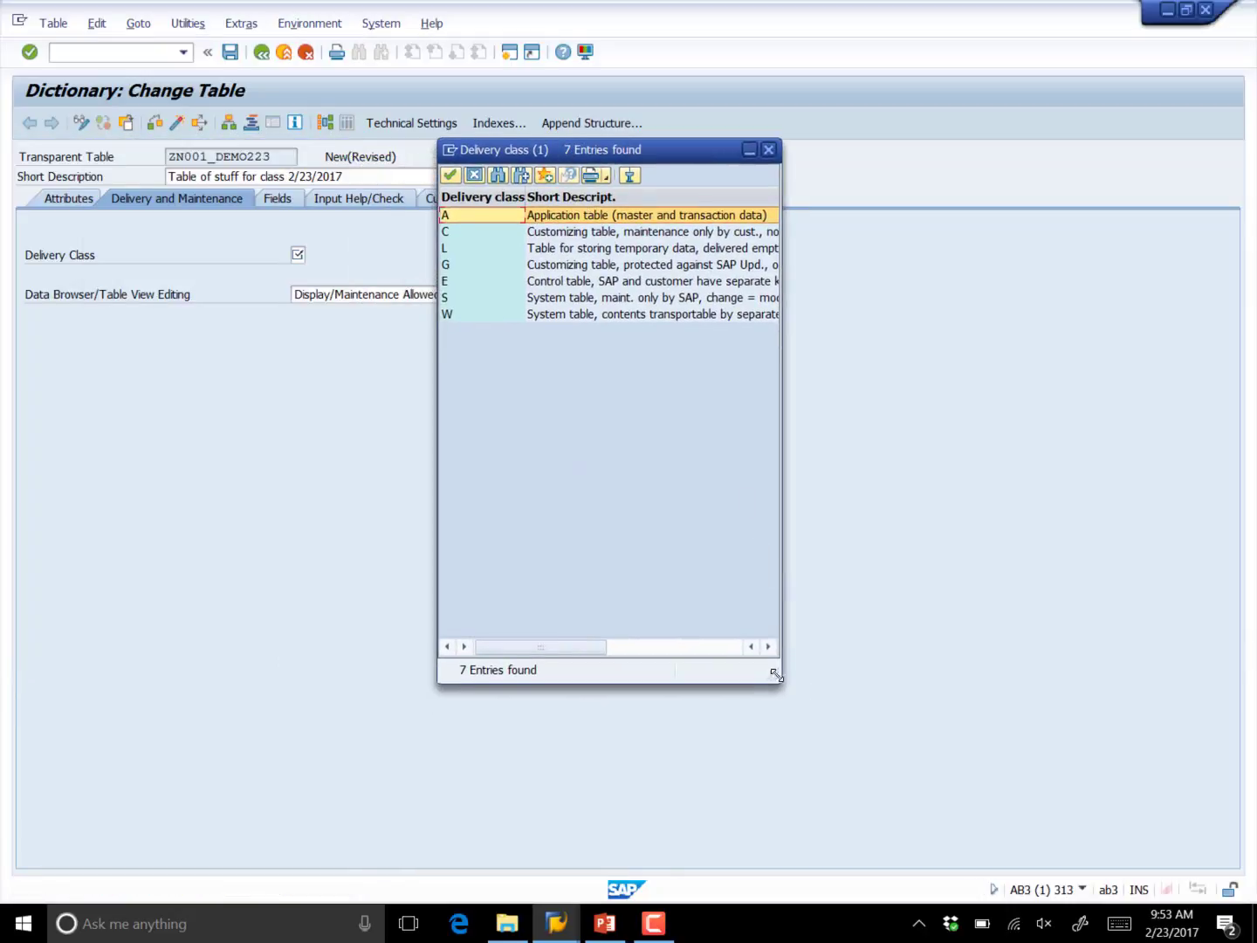
{"action": "left_click_drag", "start_coordinate": [776, 672], "coordinate": [1018, 378]}
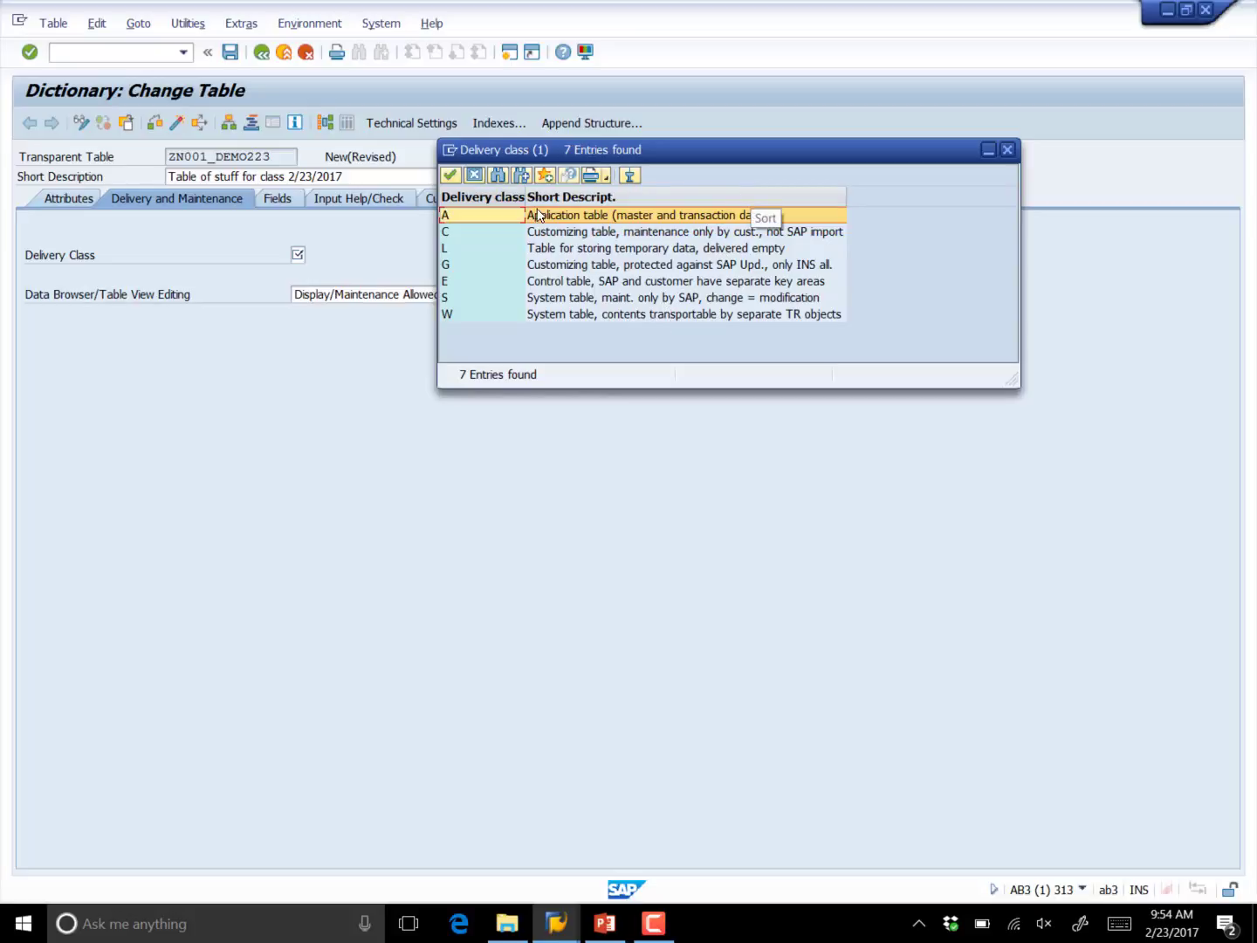
{"action": "double_click", "coordinate": [473, 217]}
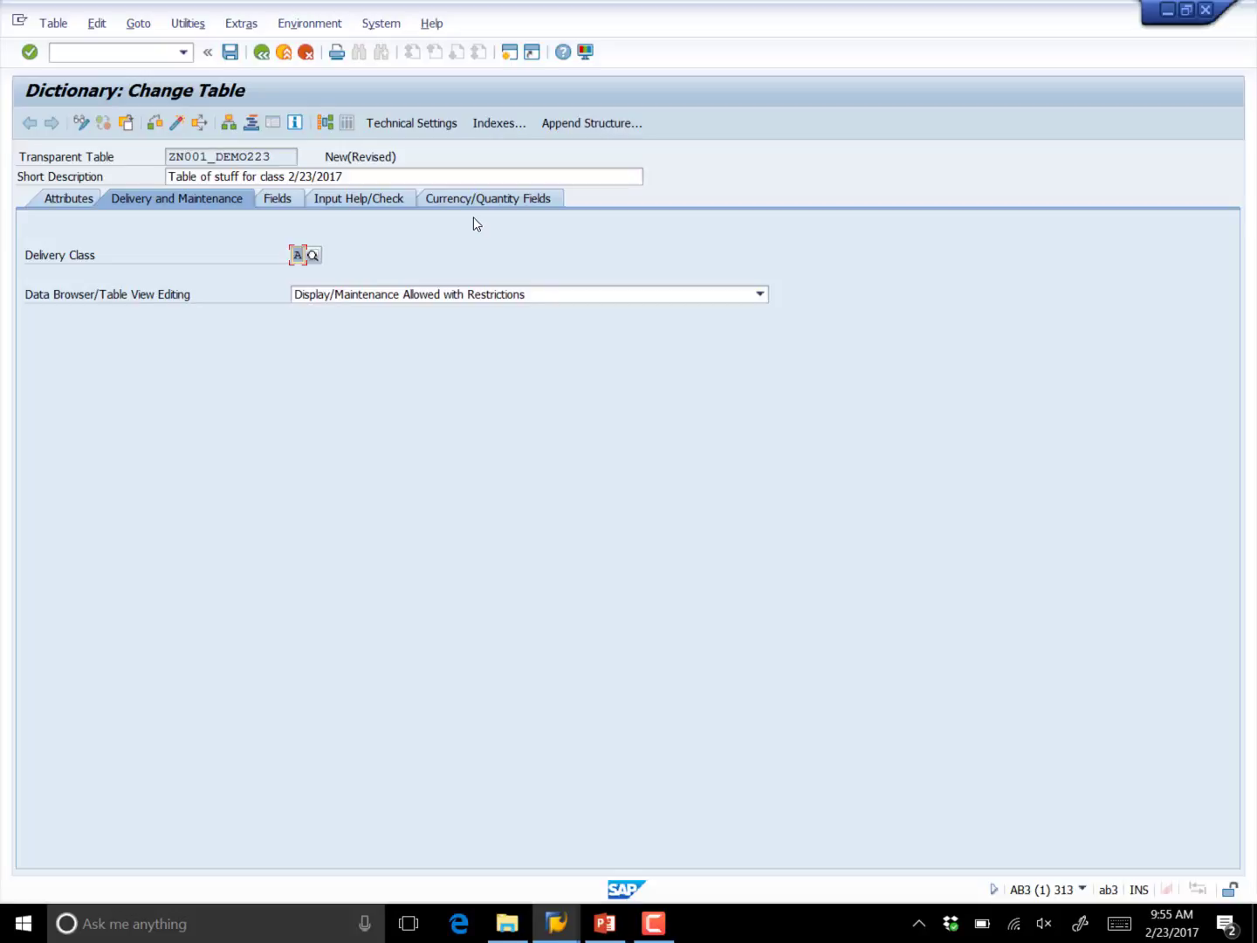
Add the table field MANDT as a key field with initial values enabled and data element MANDT.
{"action": "left_click", "coordinate": [287, 203]}
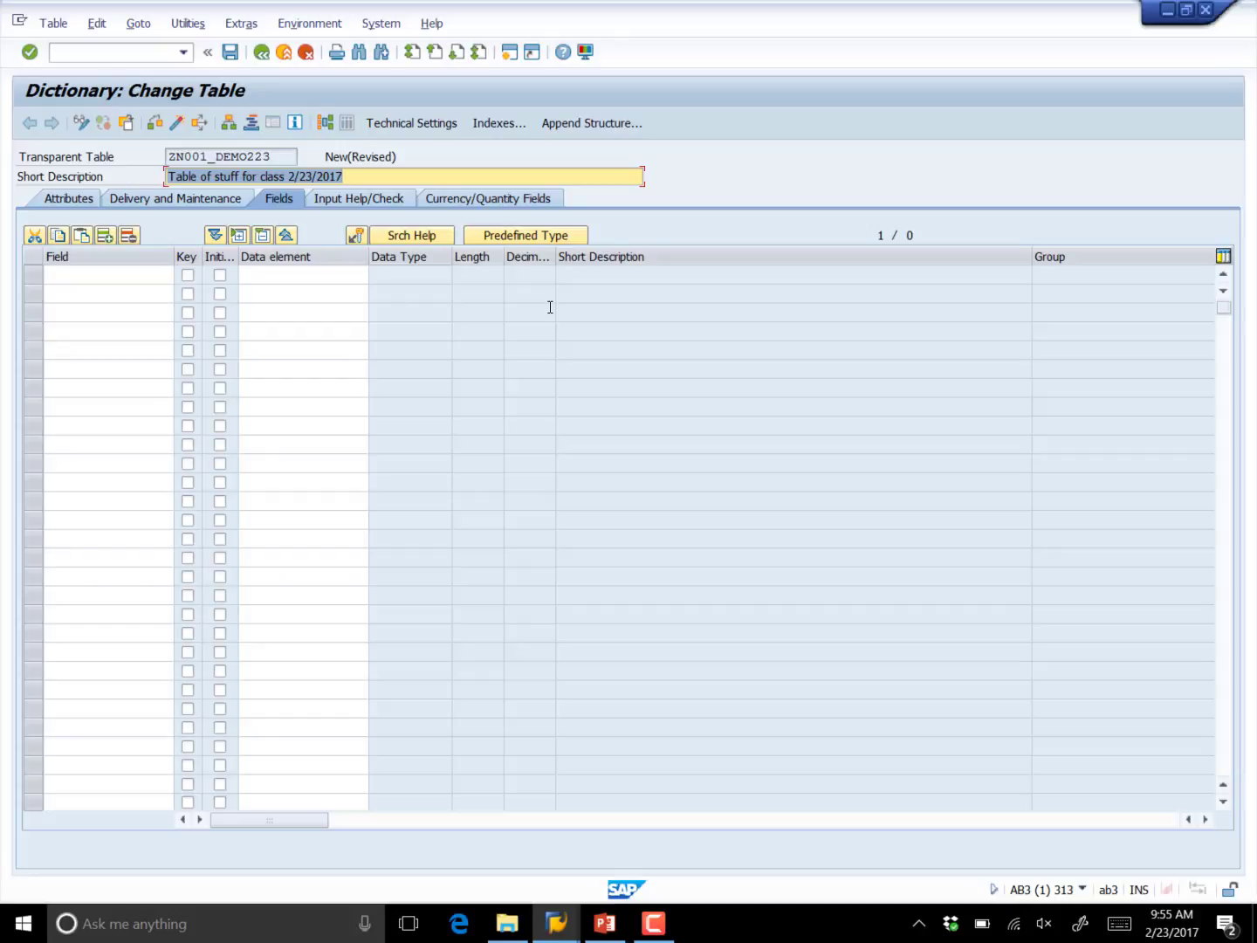
{"action": "left_click", "coordinate": [105, 274]}
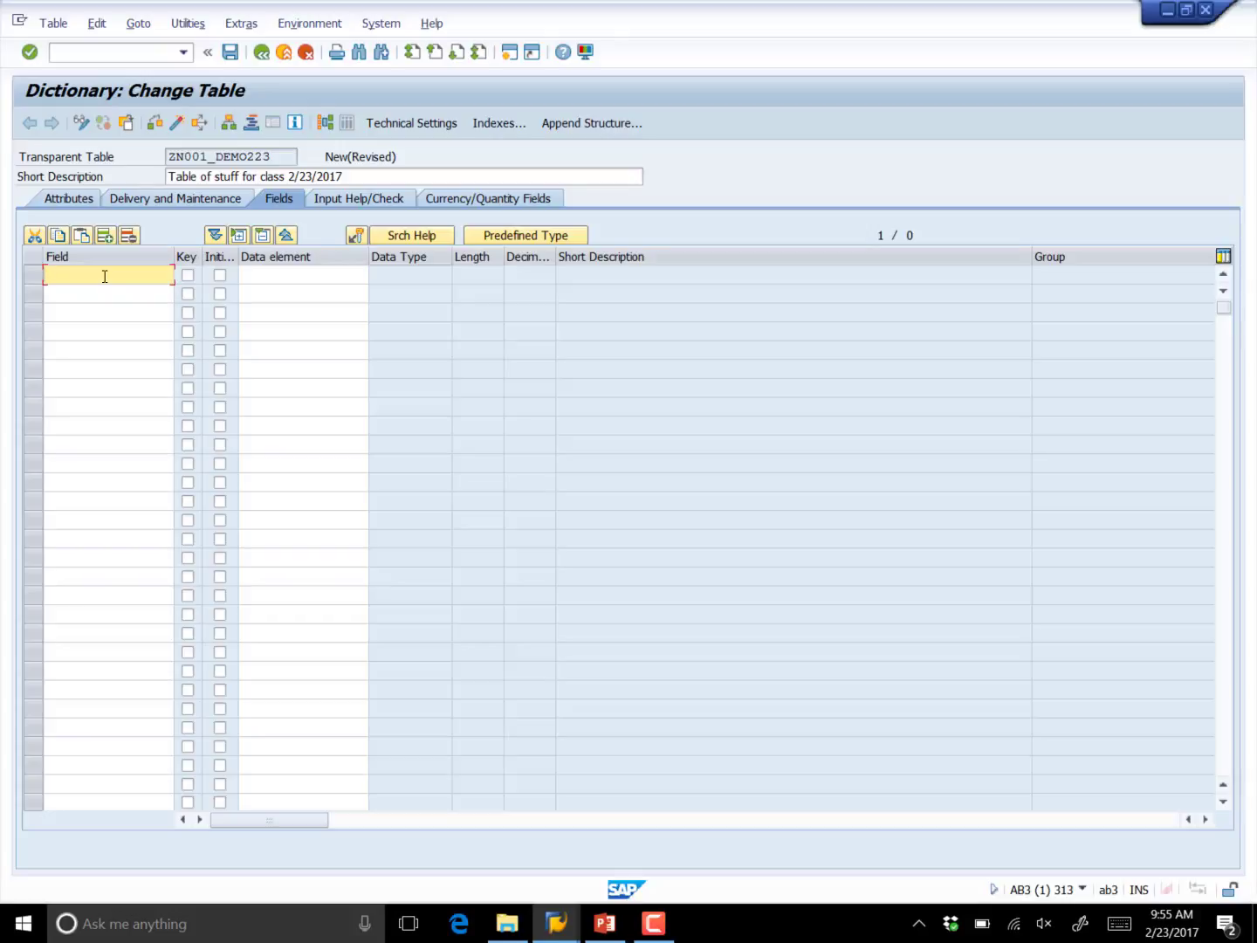
{"action": "type", "text": "MANDT"}
{"action": "left_click", "coordinate": [187, 276]}
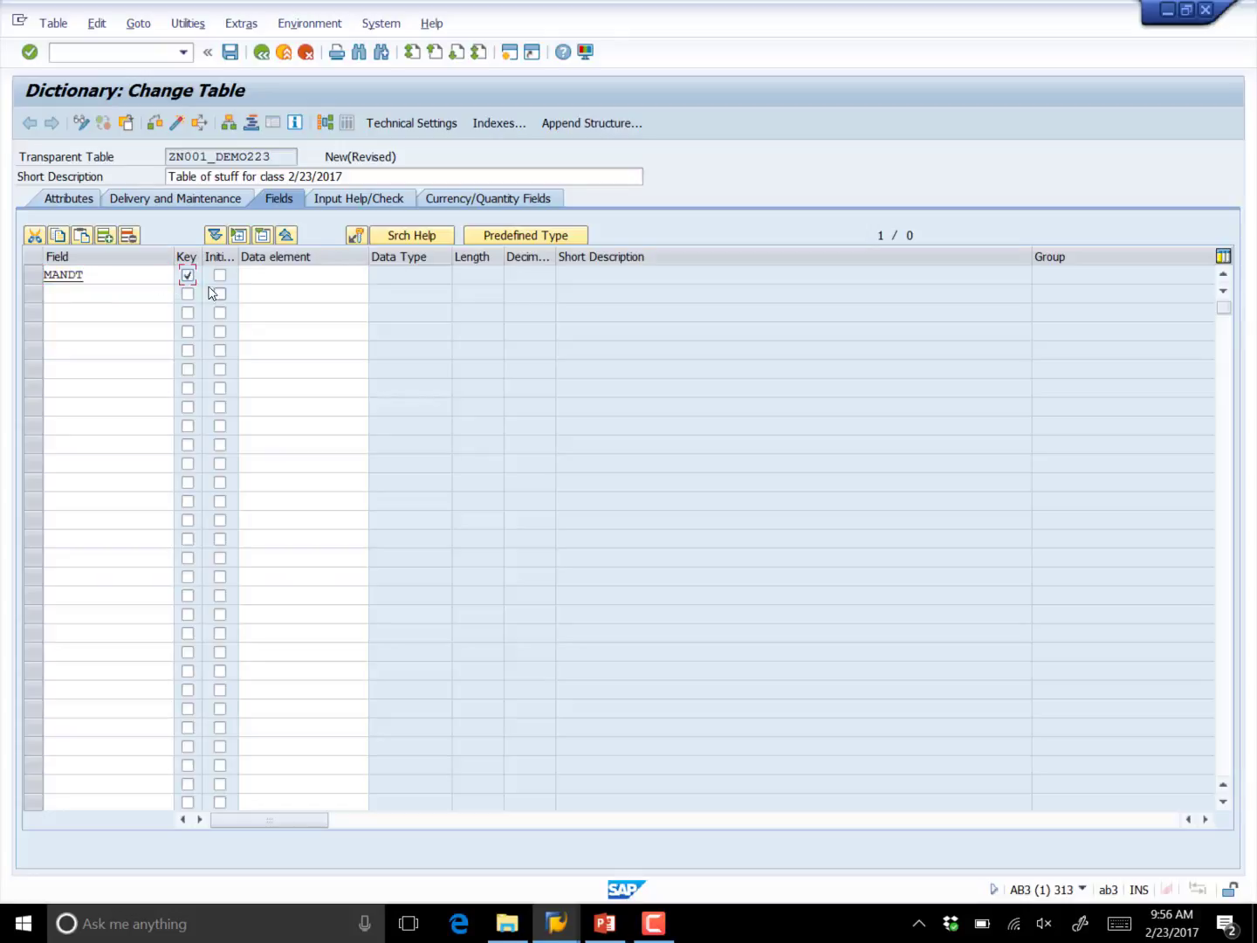
{"action": "left_click", "coordinate": [219, 275]}
{"action": "left_click", "coordinate": [285, 274]}
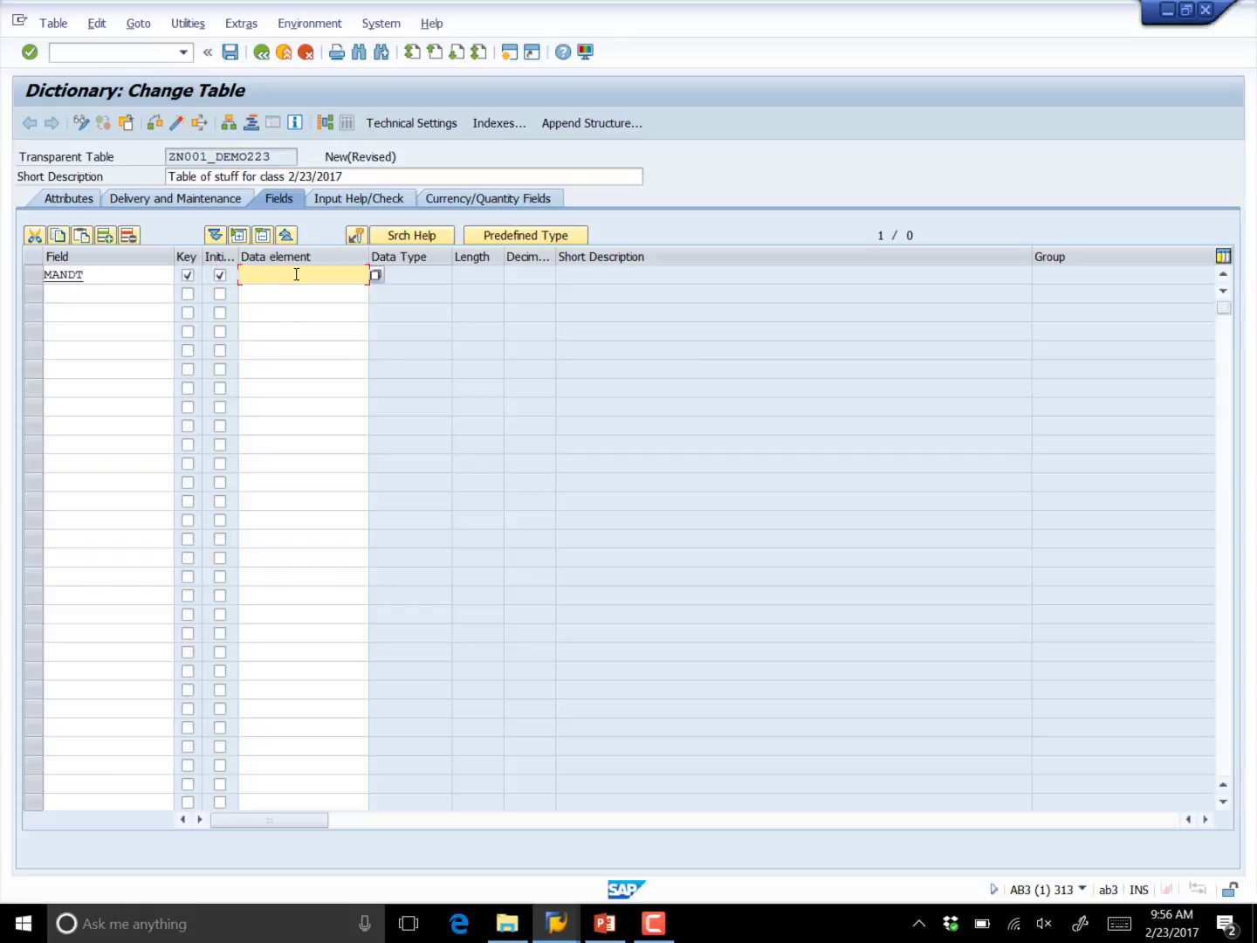
{"action": "type", "text": "MANDT"}
Add a second field named SSN and mark it as a key field.
{"action": "left_click", "coordinate": [138, 293]}
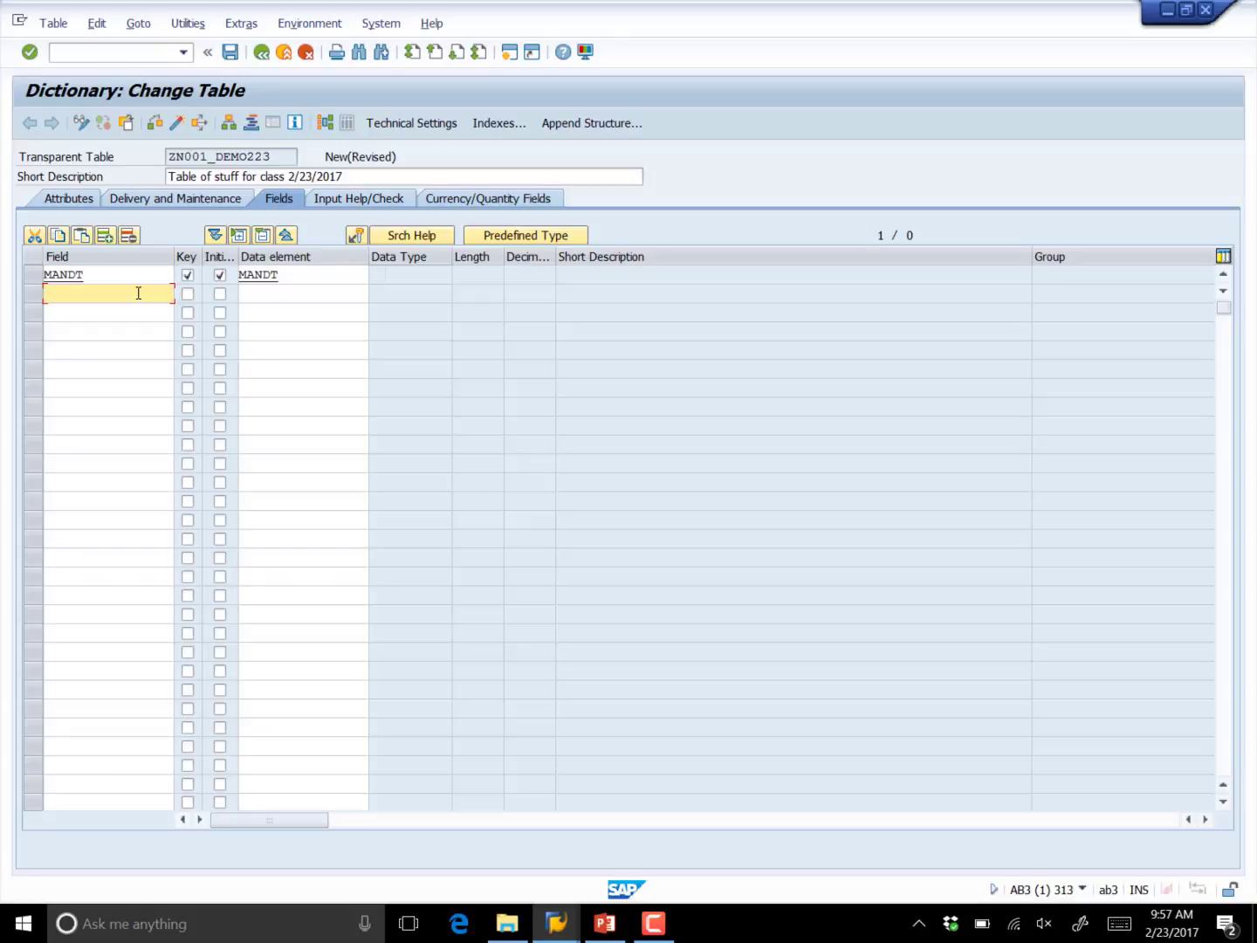
{"action": "type", "text": "SSN"}
{"action": "key", "text": "Tab"}
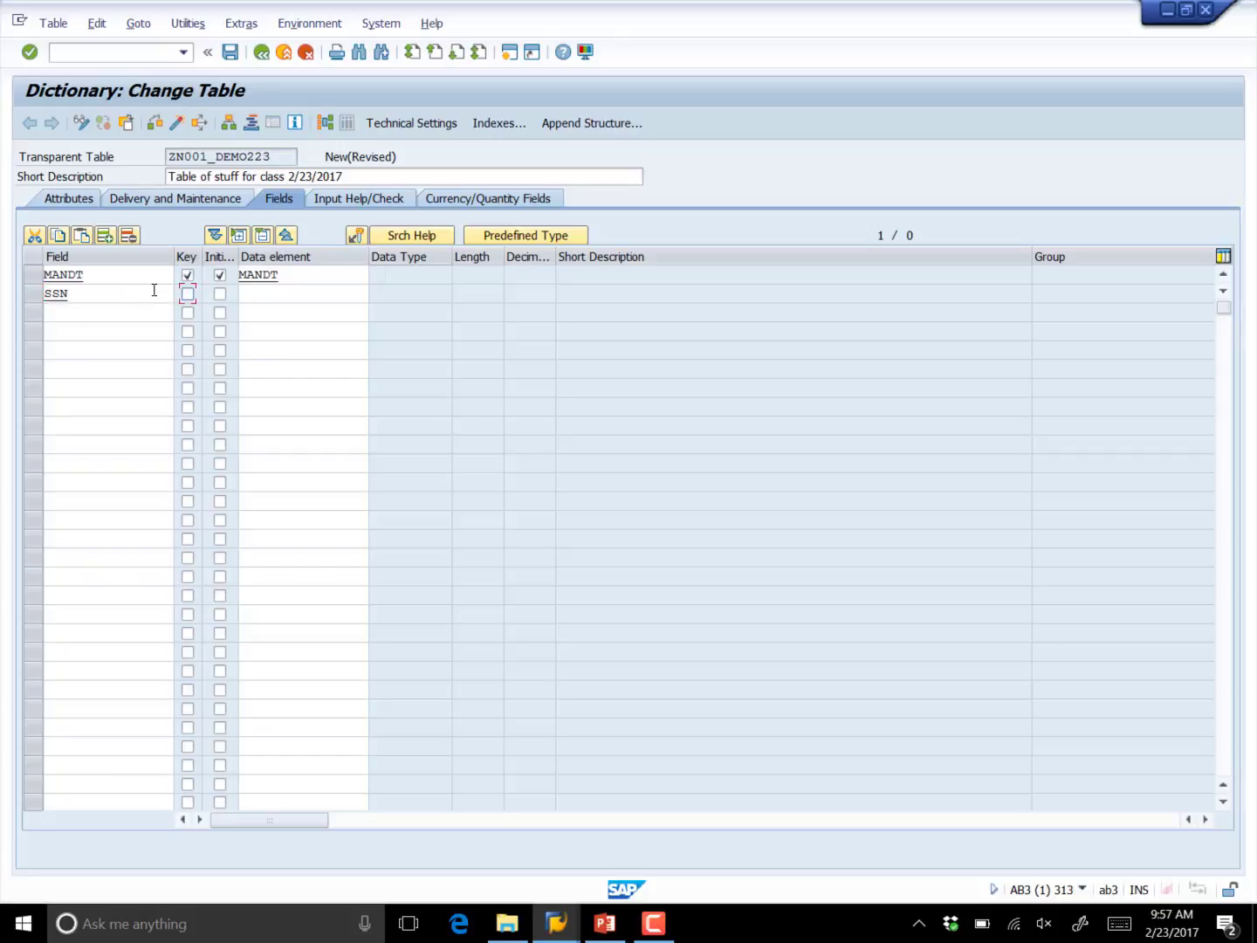
{"action": "left_click", "coordinate": [186, 295]}
Define SSN with a predefined type: NUMC, length 9, short description "Social Security Number".
{"action": "left_click", "coordinate": [336, 296]}
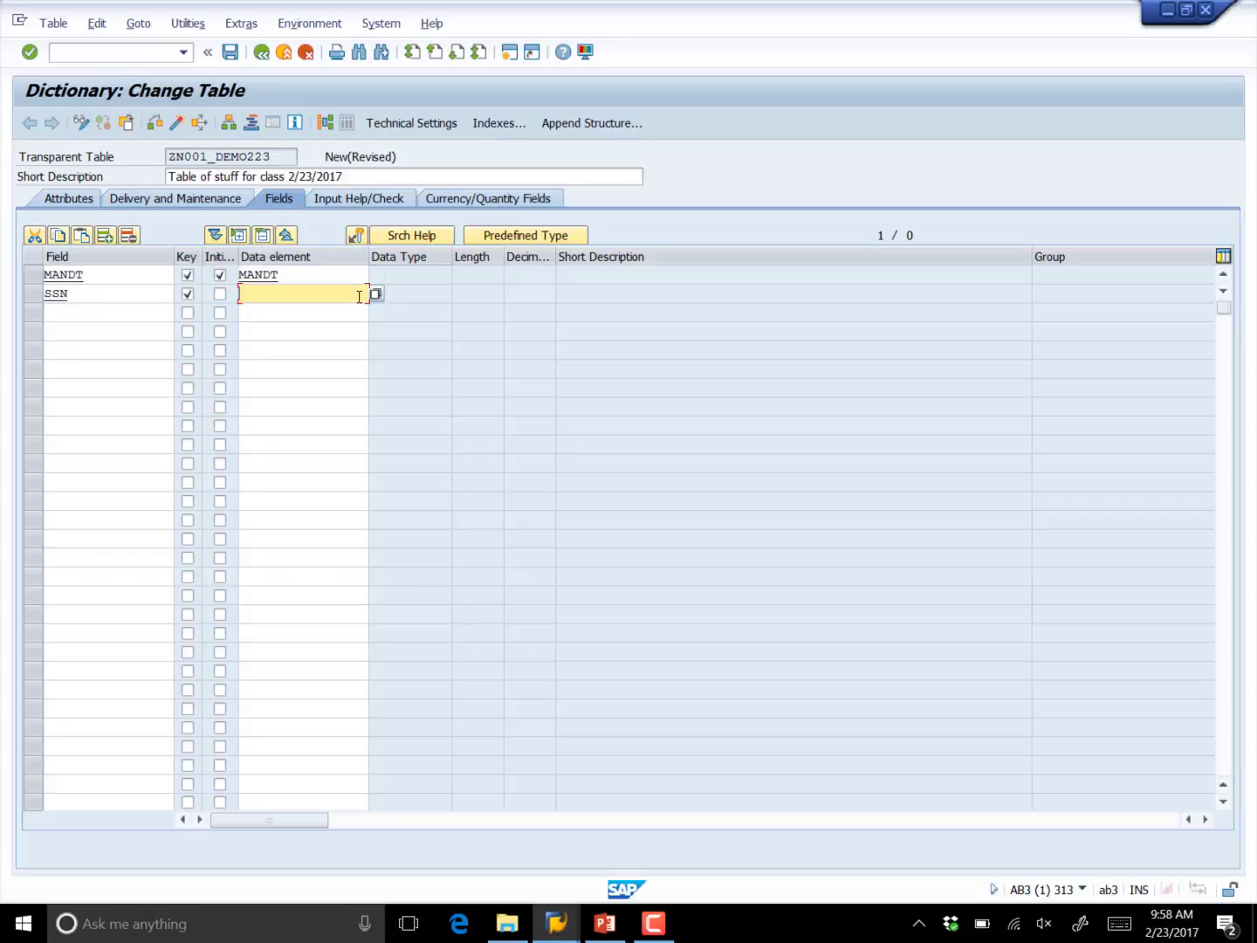
{"action": "left_click", "coordinate": [558, 235]}
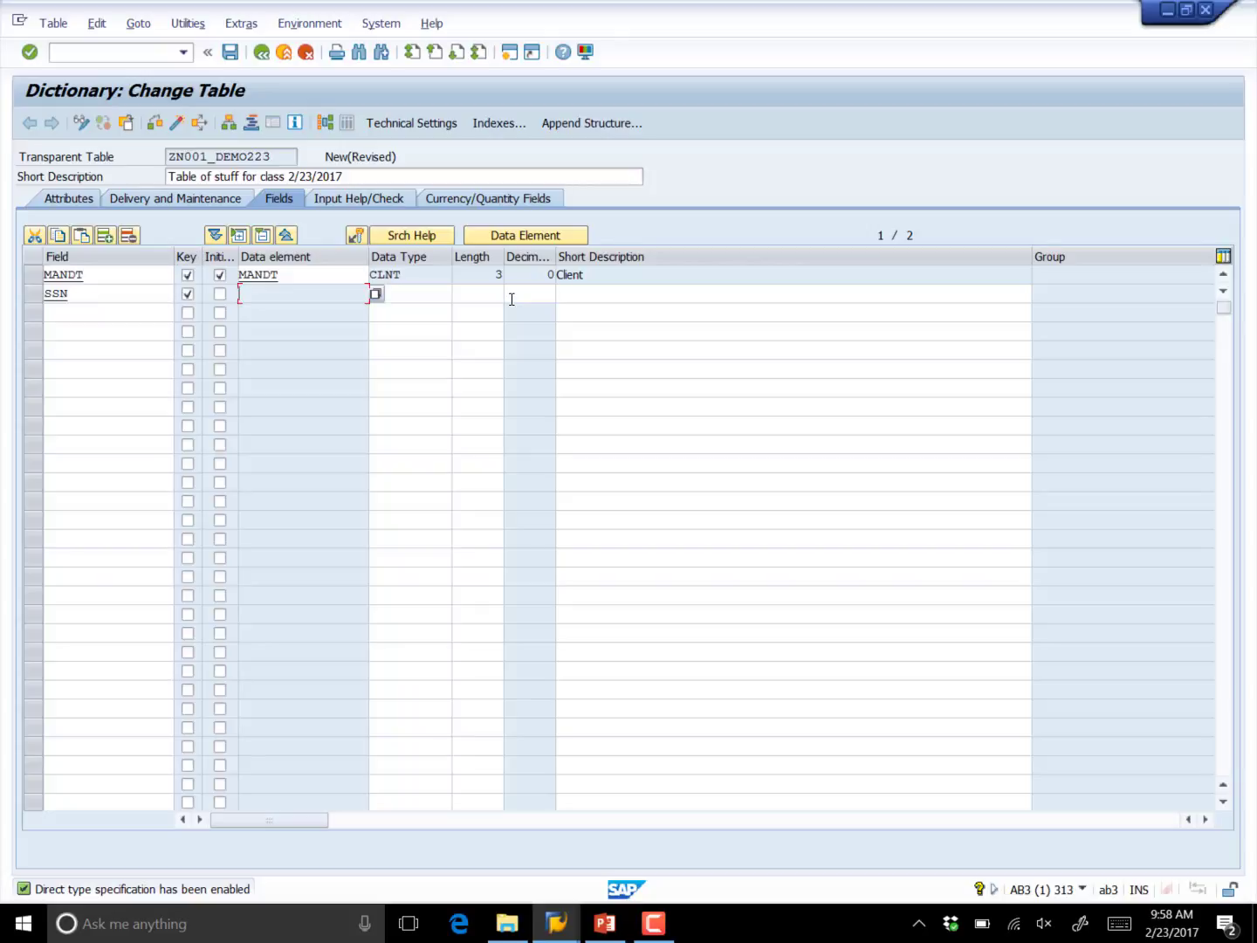
{"action": "left_click", "coordinate": [404, 300]}
{"action": "left_click", "coordinate": [458, 294]}
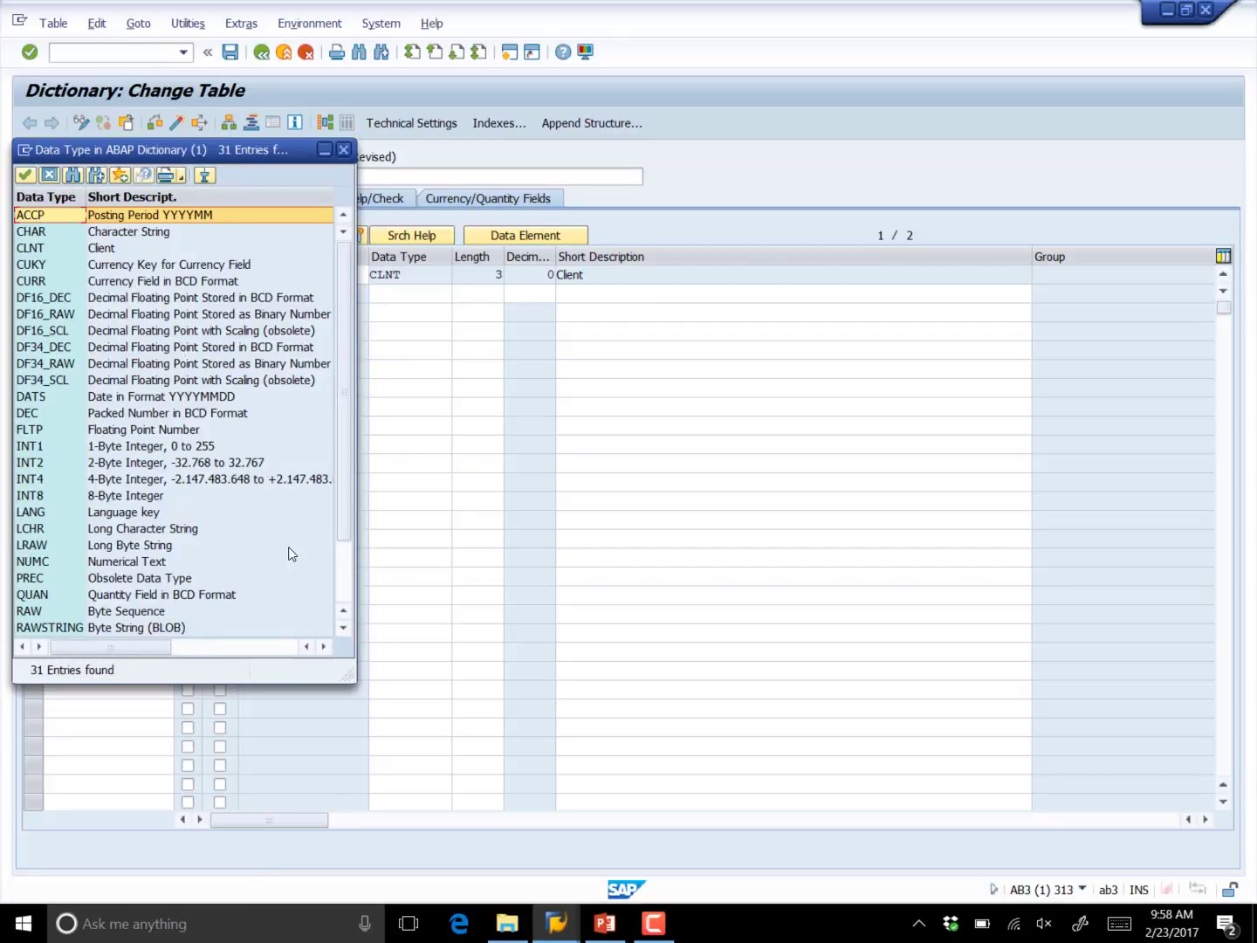
{"action": "double_click", "coordinate": [149, 561]}
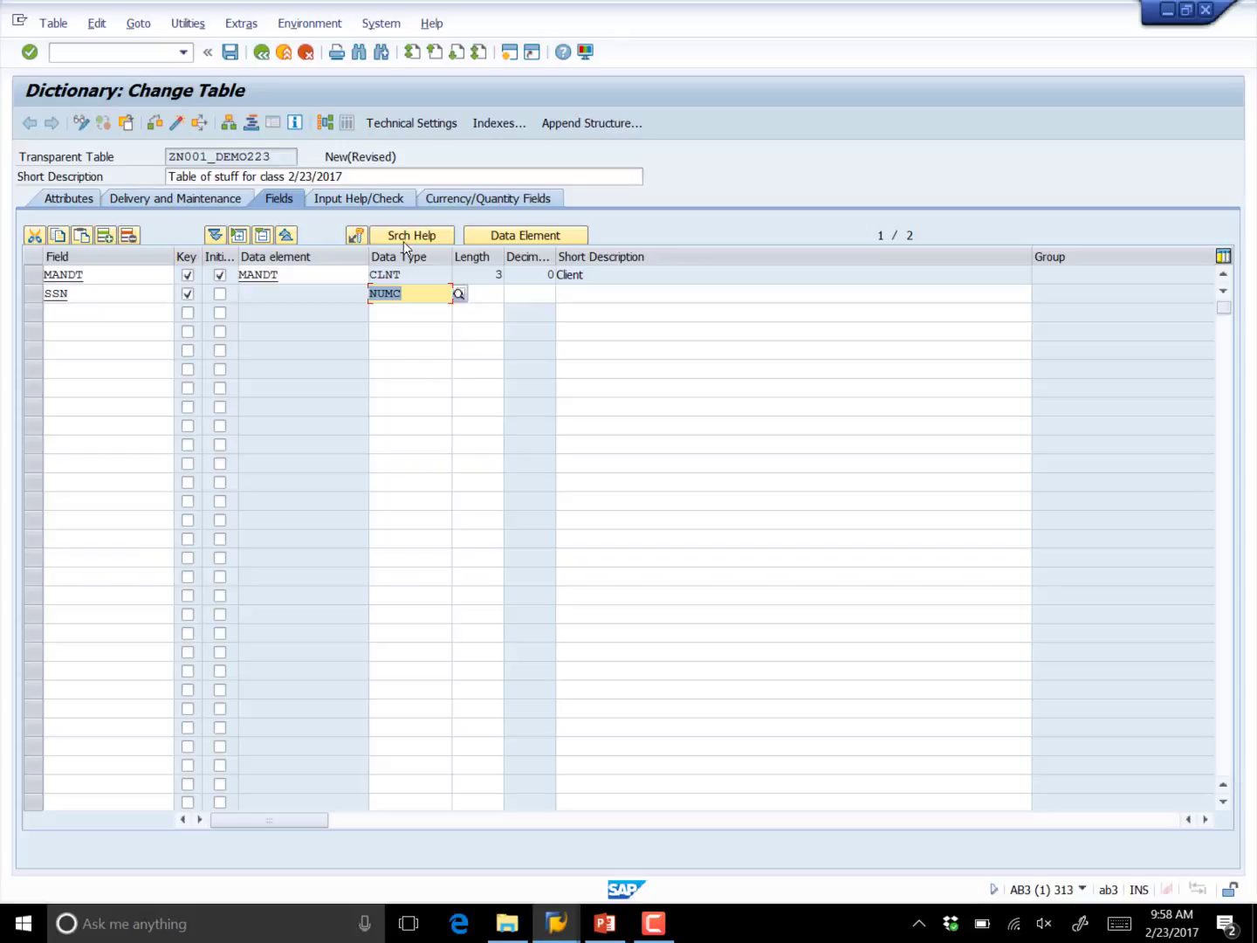
{"action": "left_click", "coordinate": [489, 297]}
{"action": "type", "text": "9"}
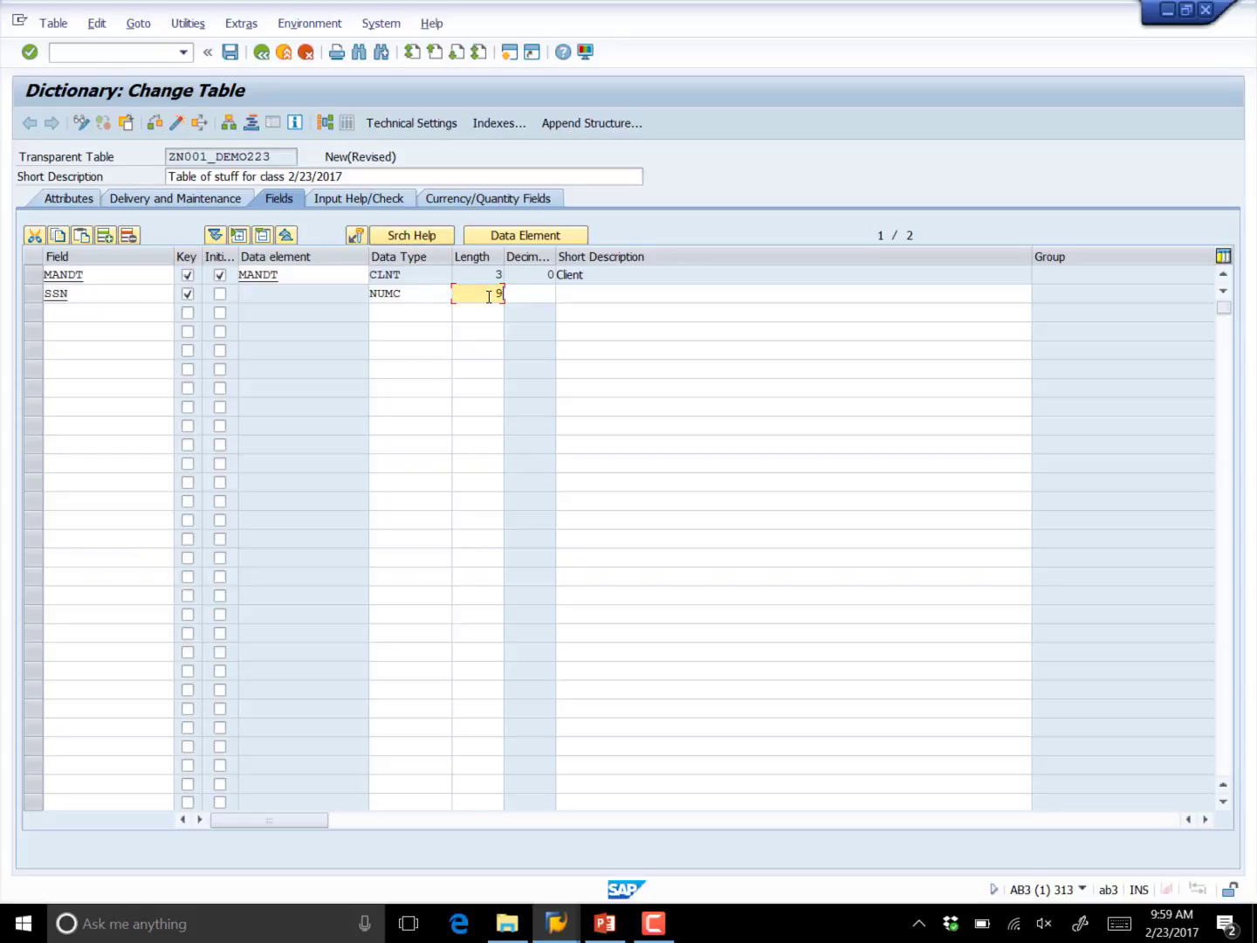
{"action": "left_click", "coordinate": [601, 296]}
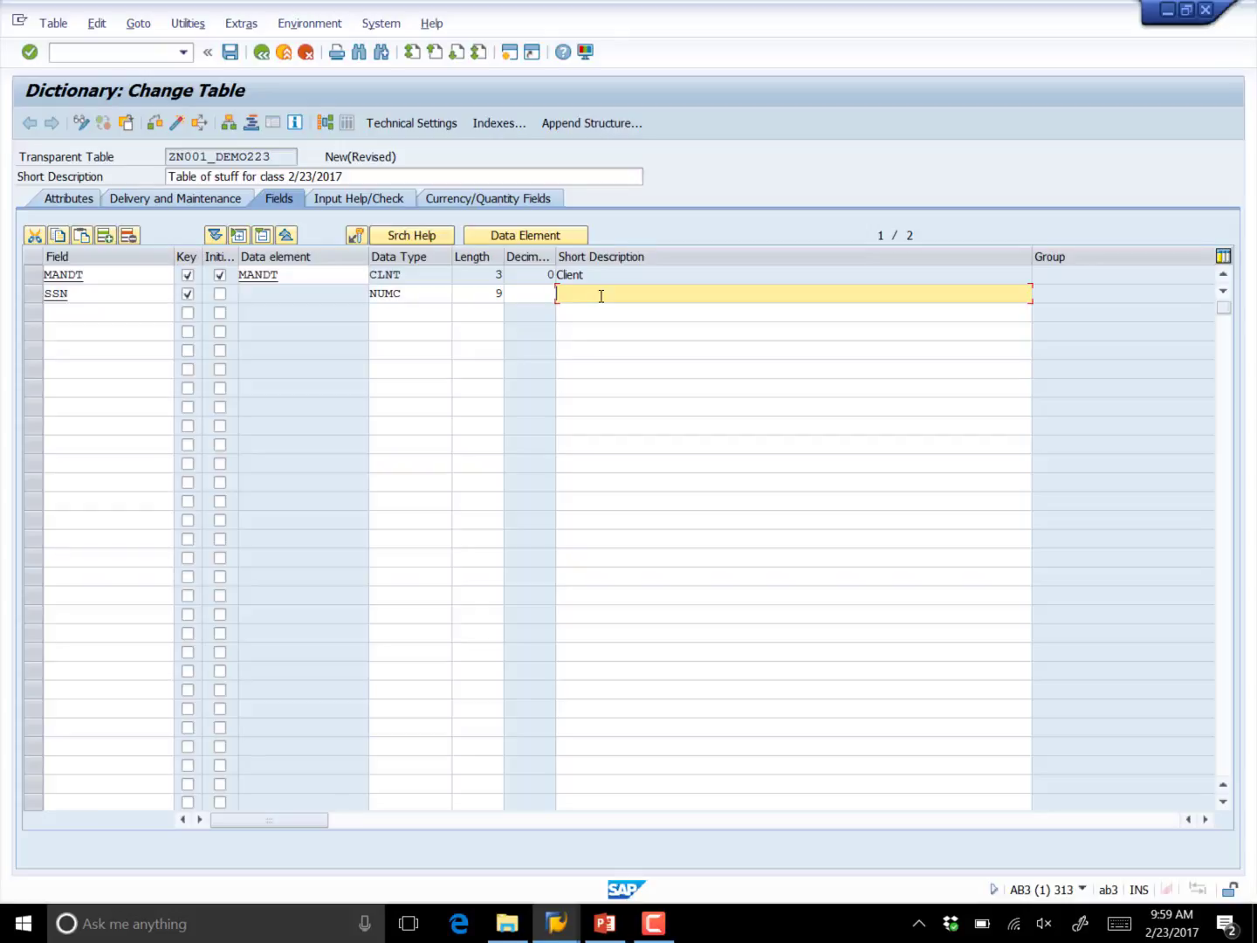
{"action": "type", "text": "Social Security Number"}
Add a third, non-key field named ROOMNUMBER below SSN.
{"action": "left_click", "coordinate": [116, 315]}
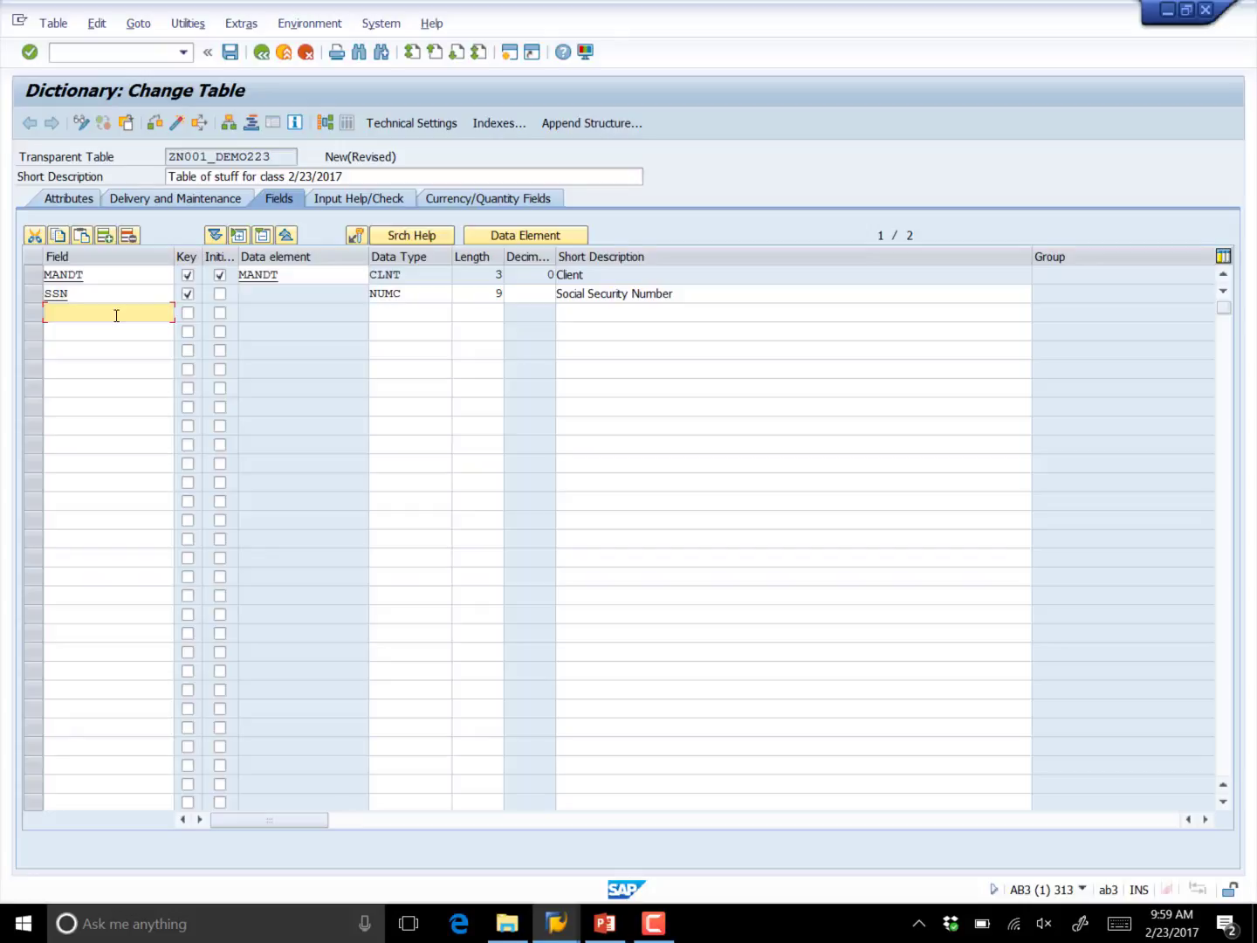
{"action": "type", "text": "r"}
{"action": "key", "text": "BackSpace"}
{"action": "type", "text": "ROOMNUMBER"}
{"action": "key", "text": "Tab"}
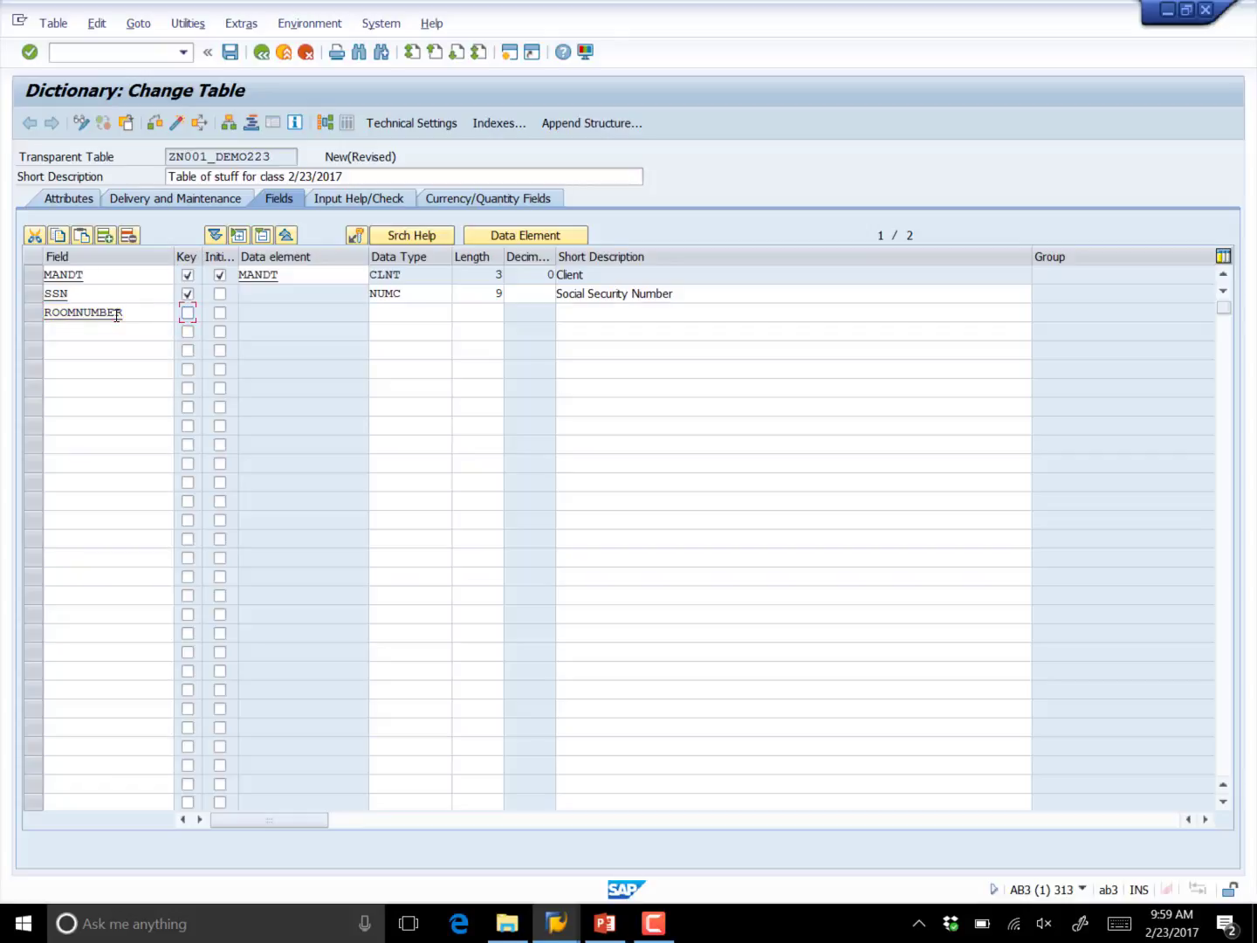
{"action": "key", "text": "Tab"}
{"action": "key", "text": "Tab"}
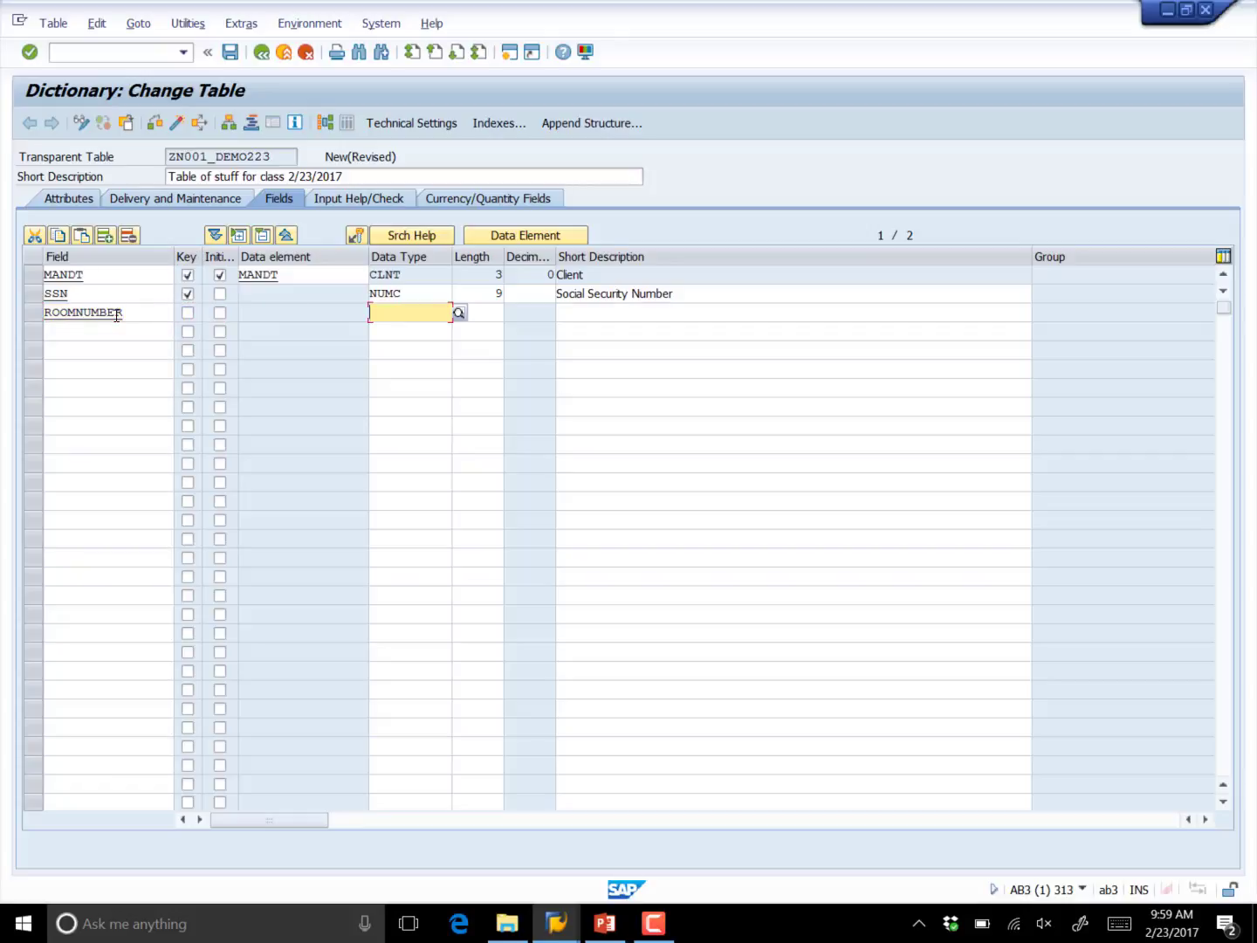
Return to data element entry and search the repository for ROOMNUMBER data elements matching ZN001*.
{"action": "left_click", "coordinate": [501, 237]}
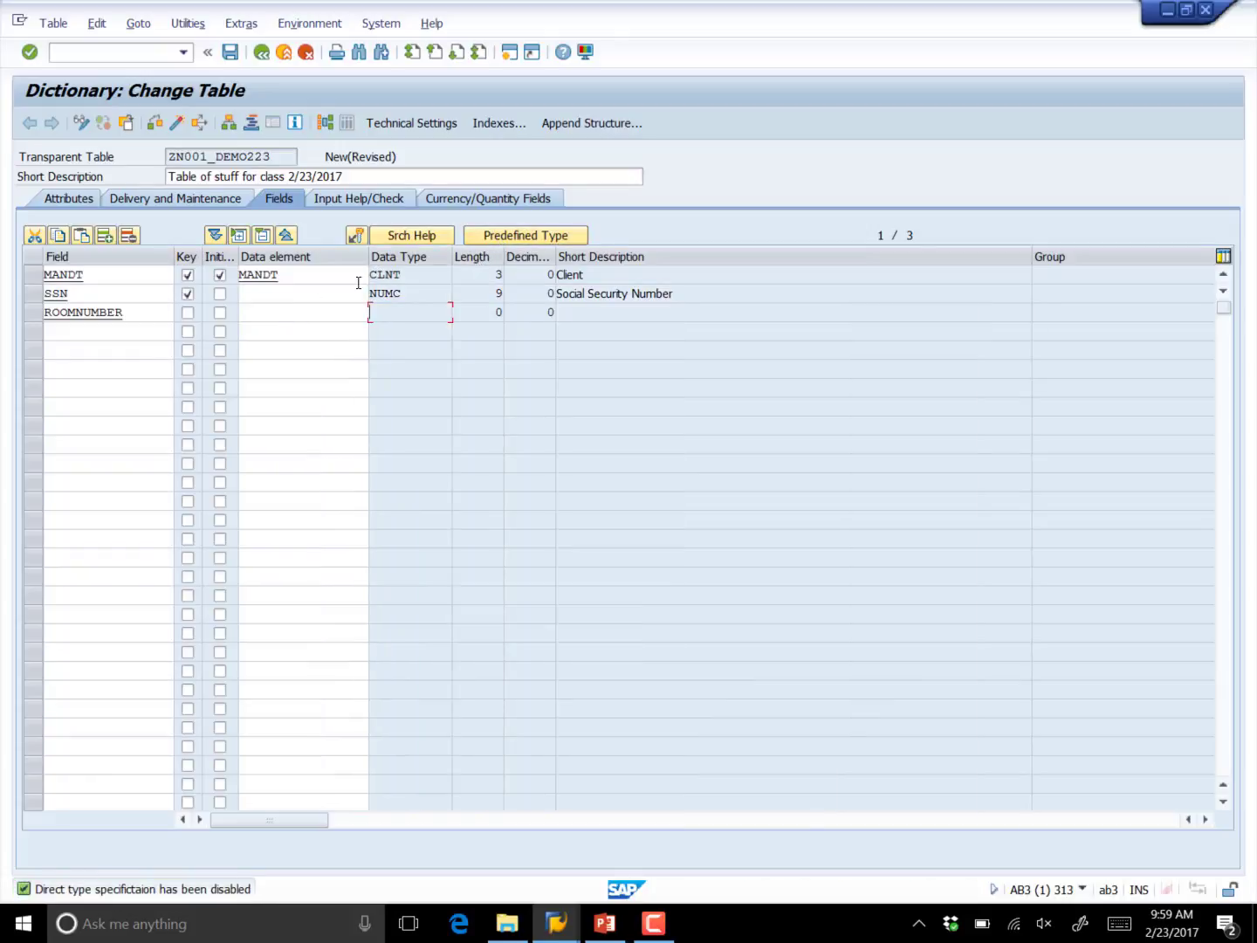
{"action": "left_click", "coordinate": [311, 318]}
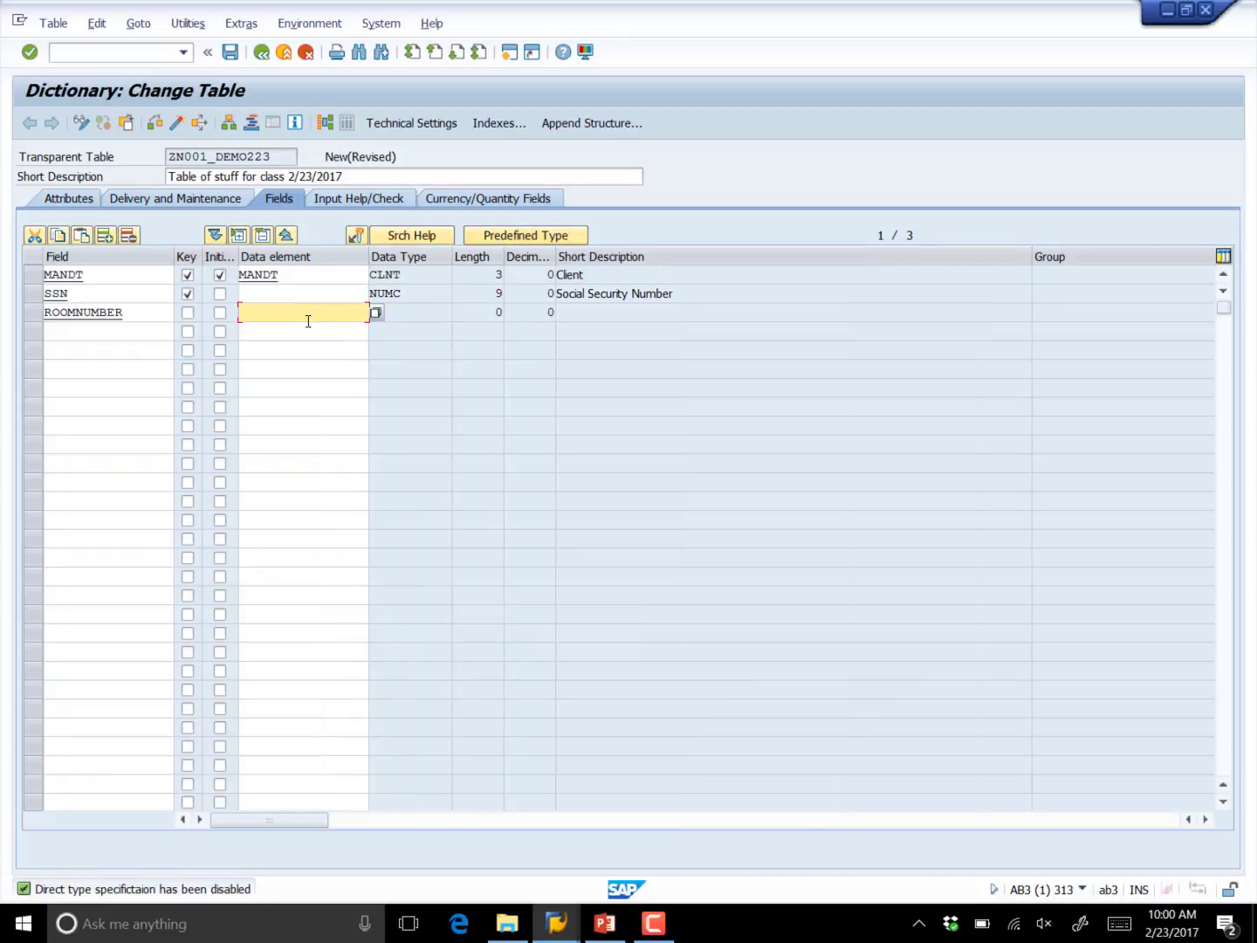
{"action": "left_click", "coordinate": [376, 314]}
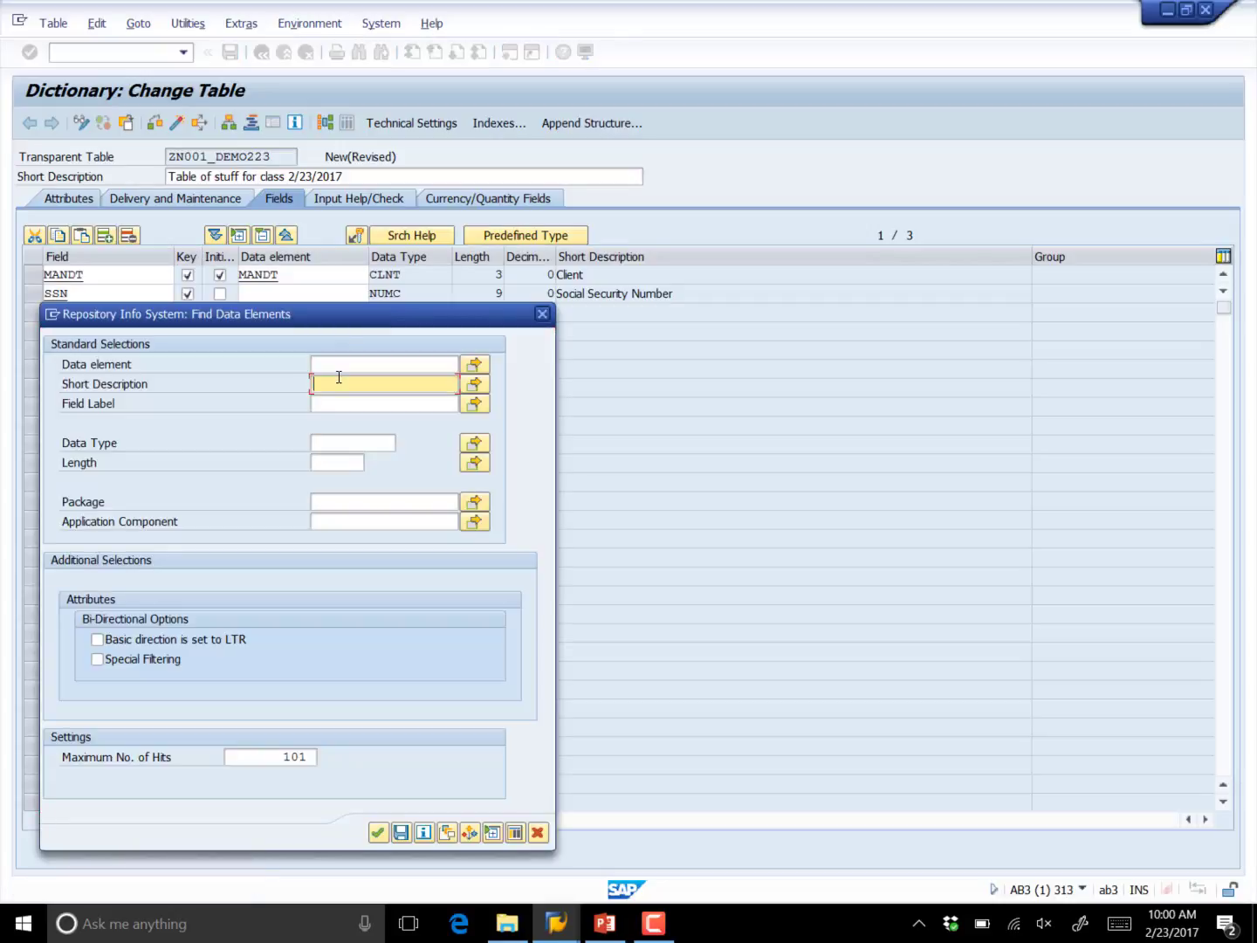
{"action": "left_click", "coordinate": [341, 366]}
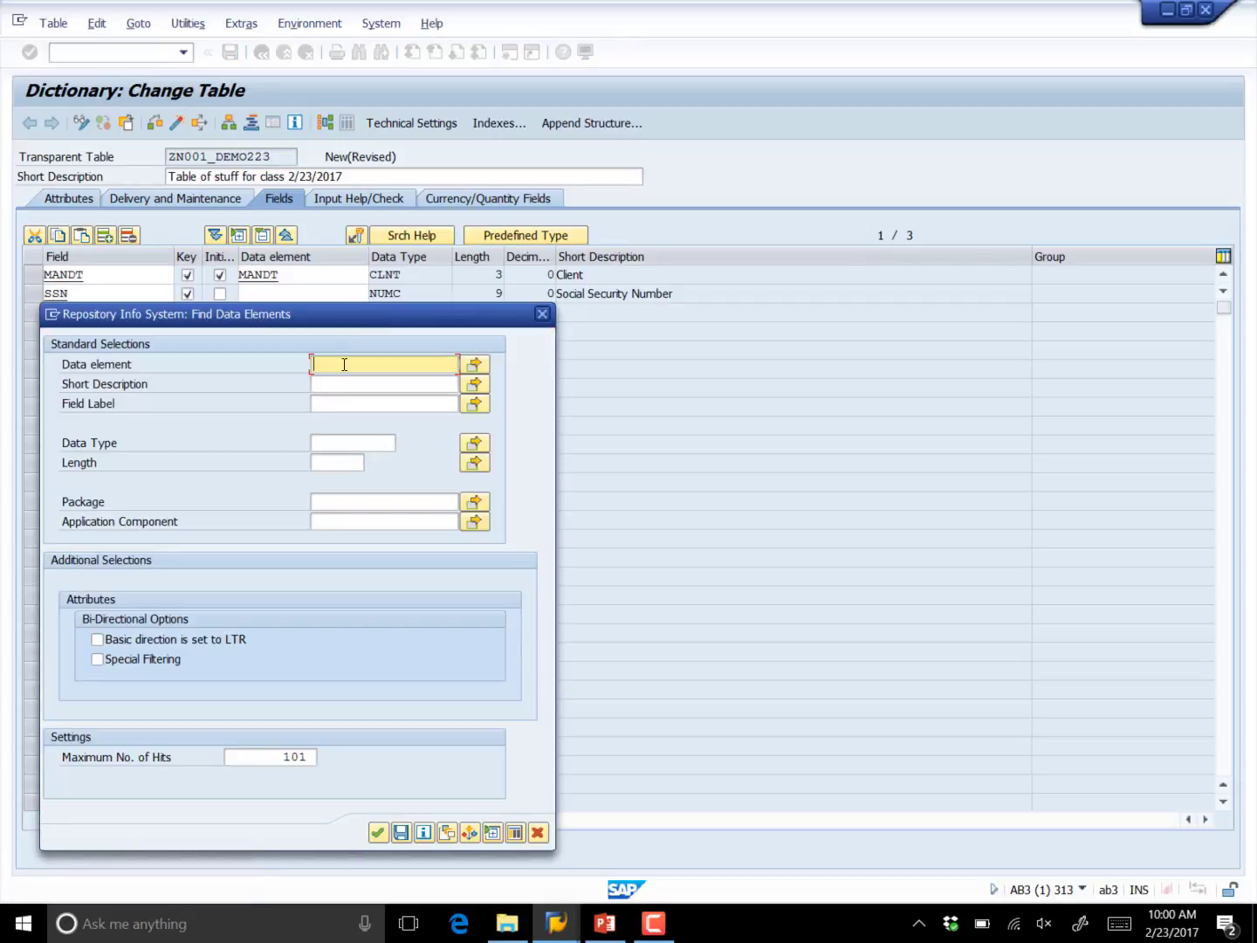
{"action": "type", "text": "ZN001*"}
{"action": "left_click", "coordinate": [389, 834]}
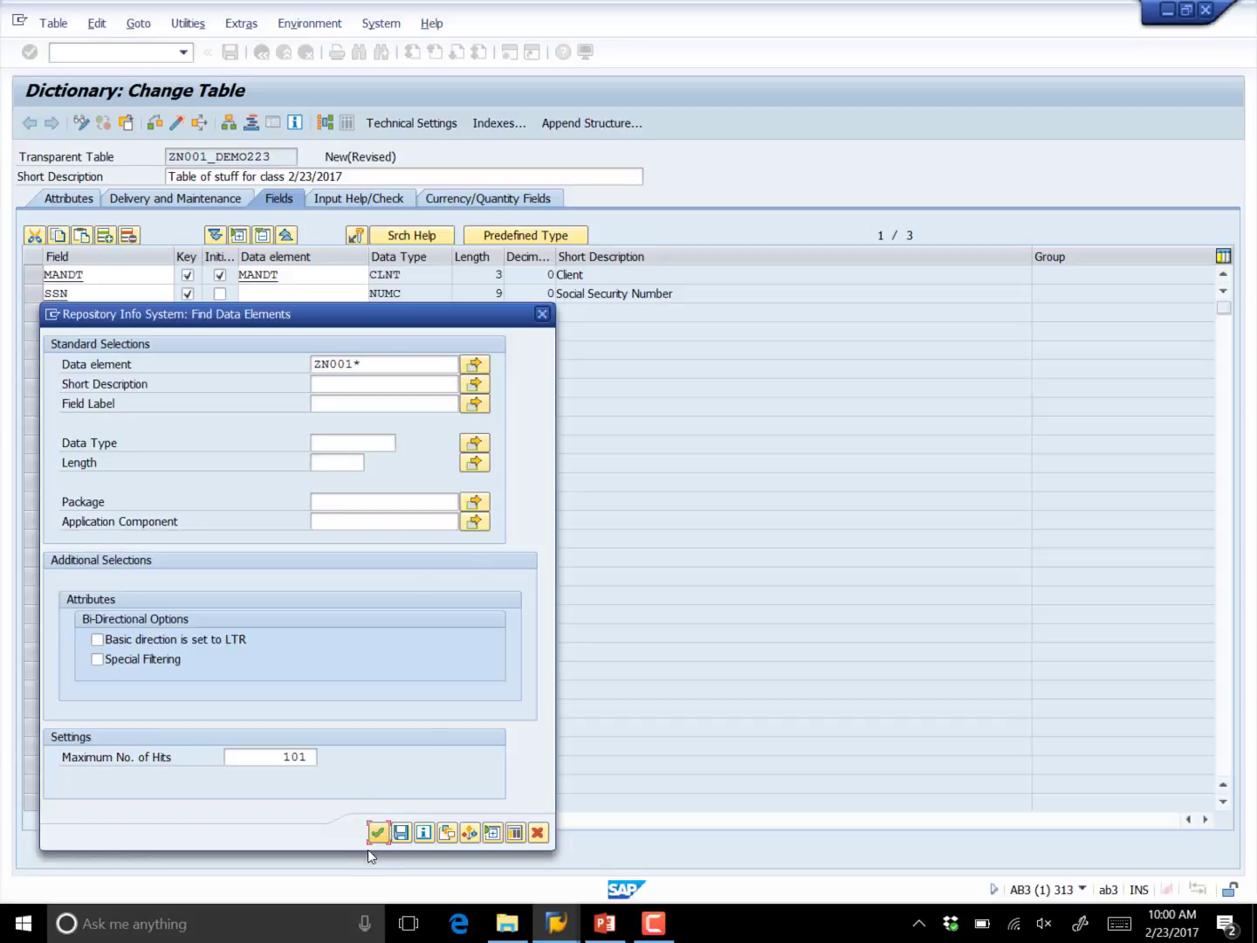
{"action": "left_click", "coordinate": [375, 834]}
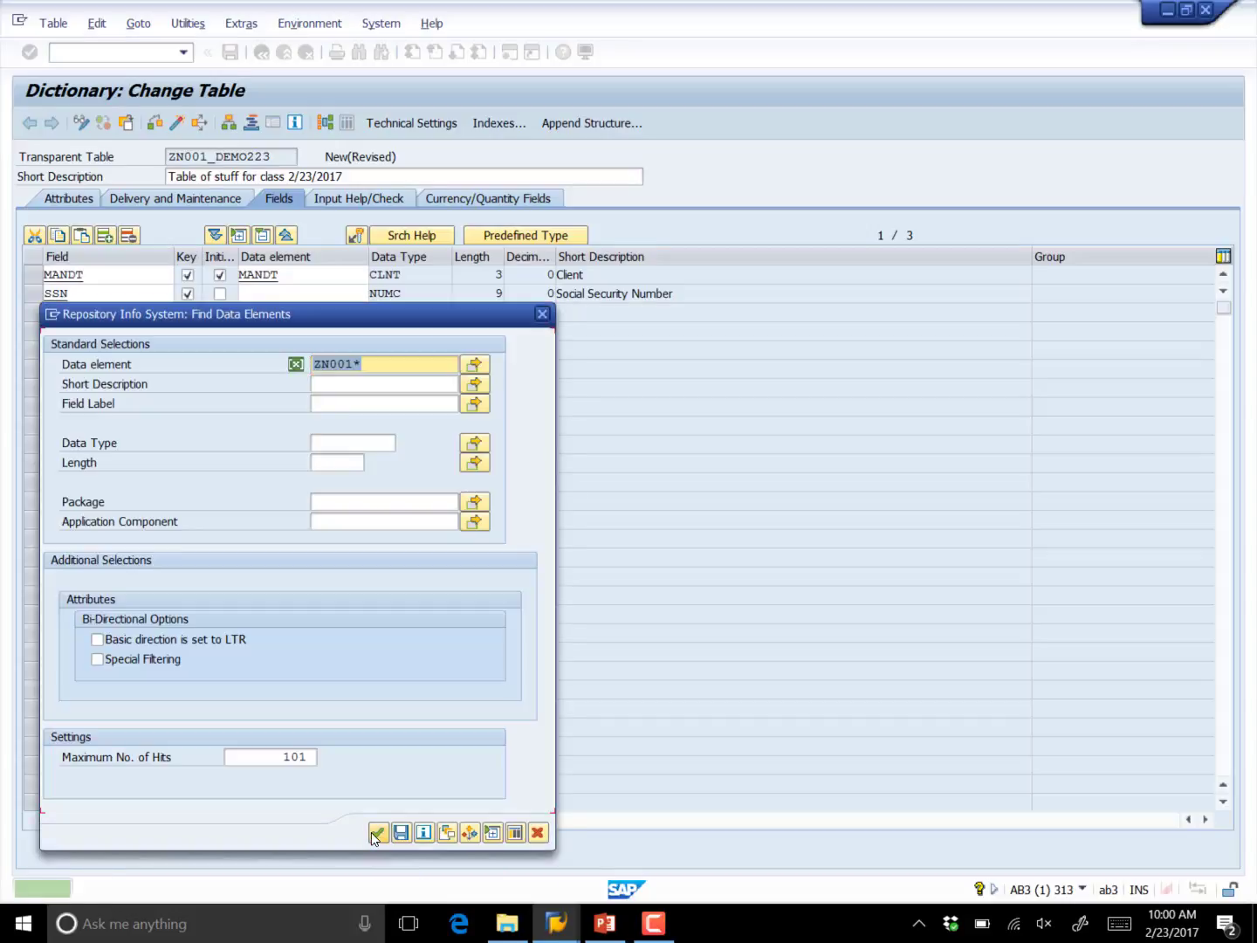
Change the data element search to ZN01* and assign ZN01_NICKSROOMNUMBERS to the ROOMNUMBER field.
{"action": "left_click", "coordinate": [340, 364]}
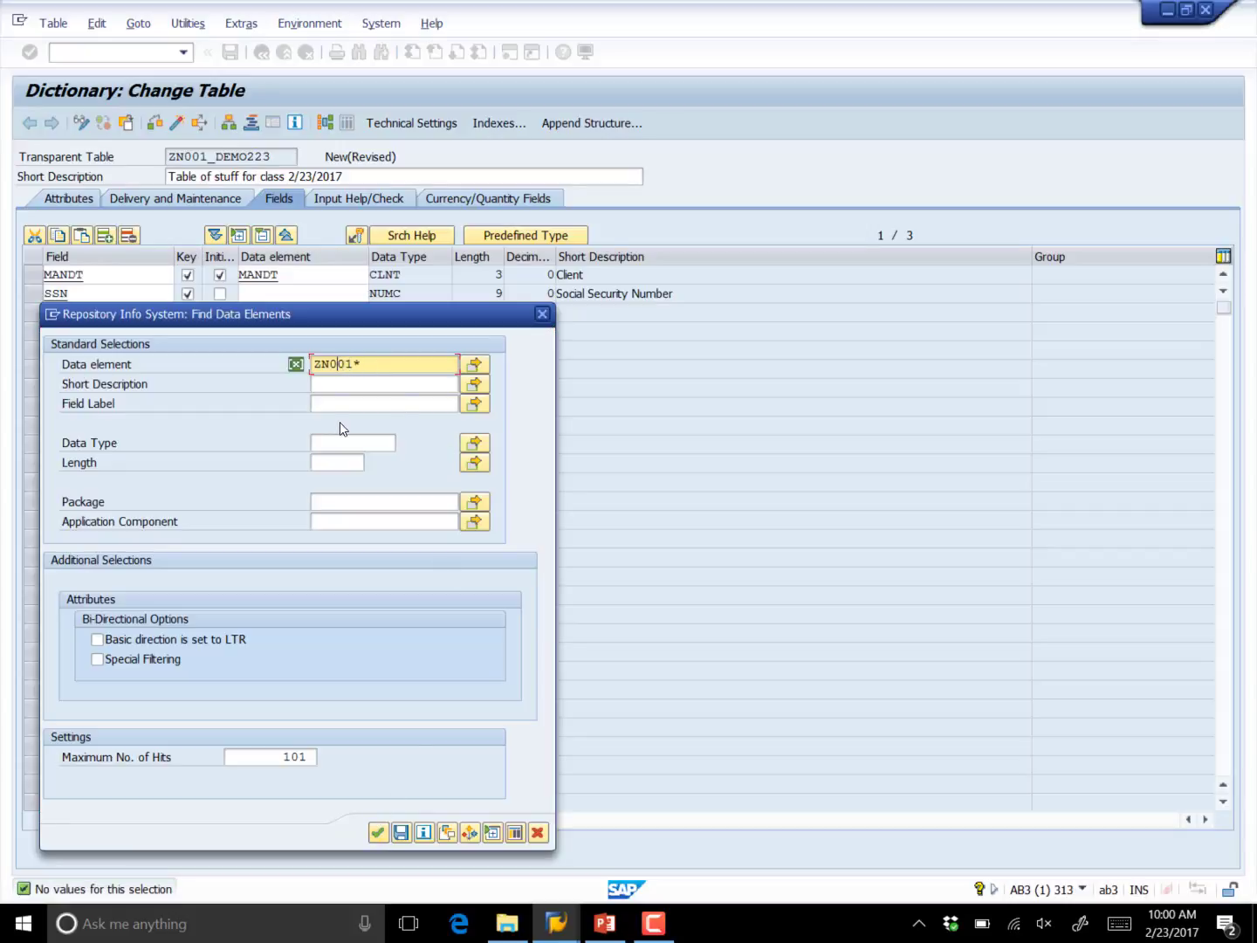
{"action": "key", "text": "BackSpace"}
{"action": "left_click", "coordinate": [378, 832]}
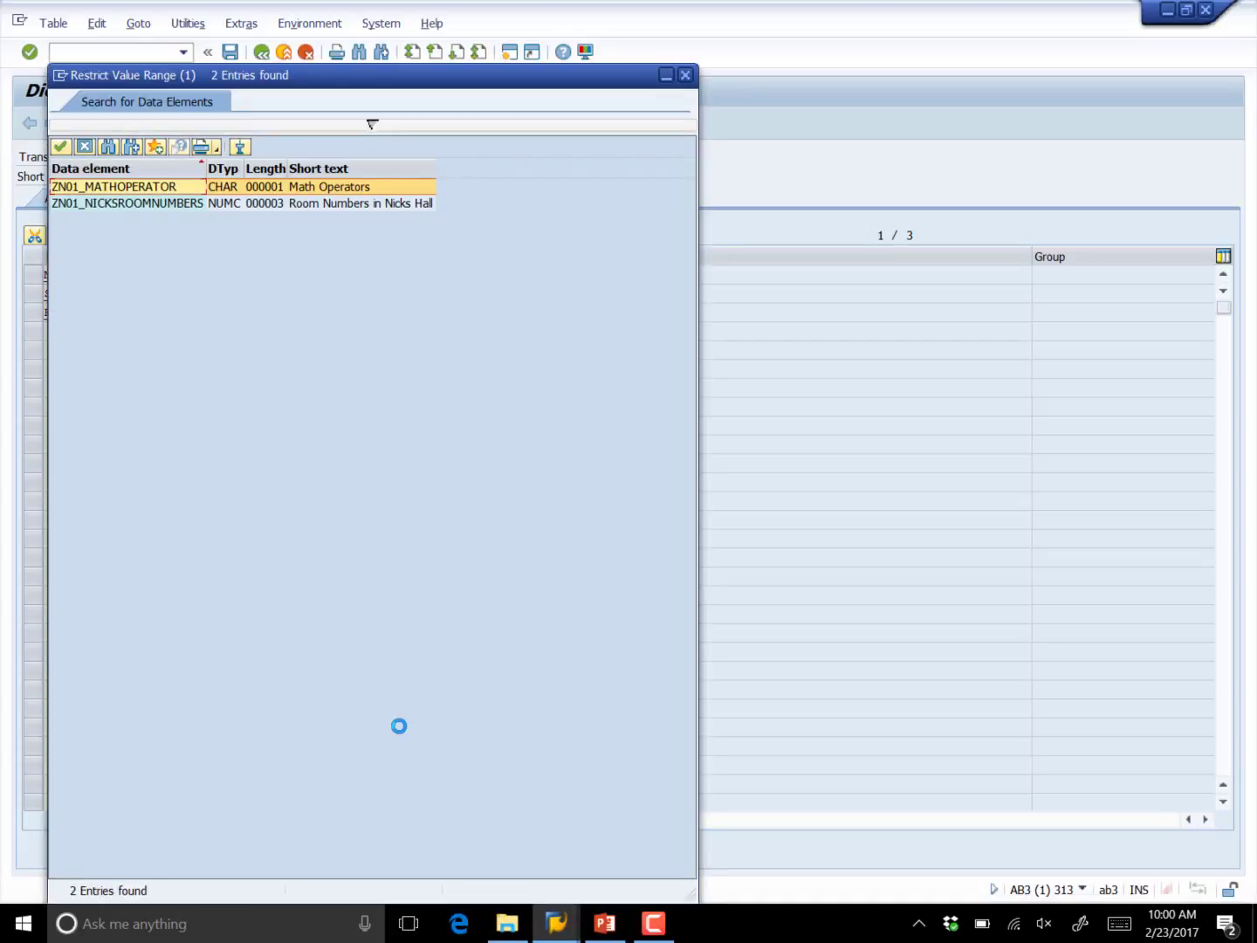
{"action": "double_click", "coordinate": [128, 212]}
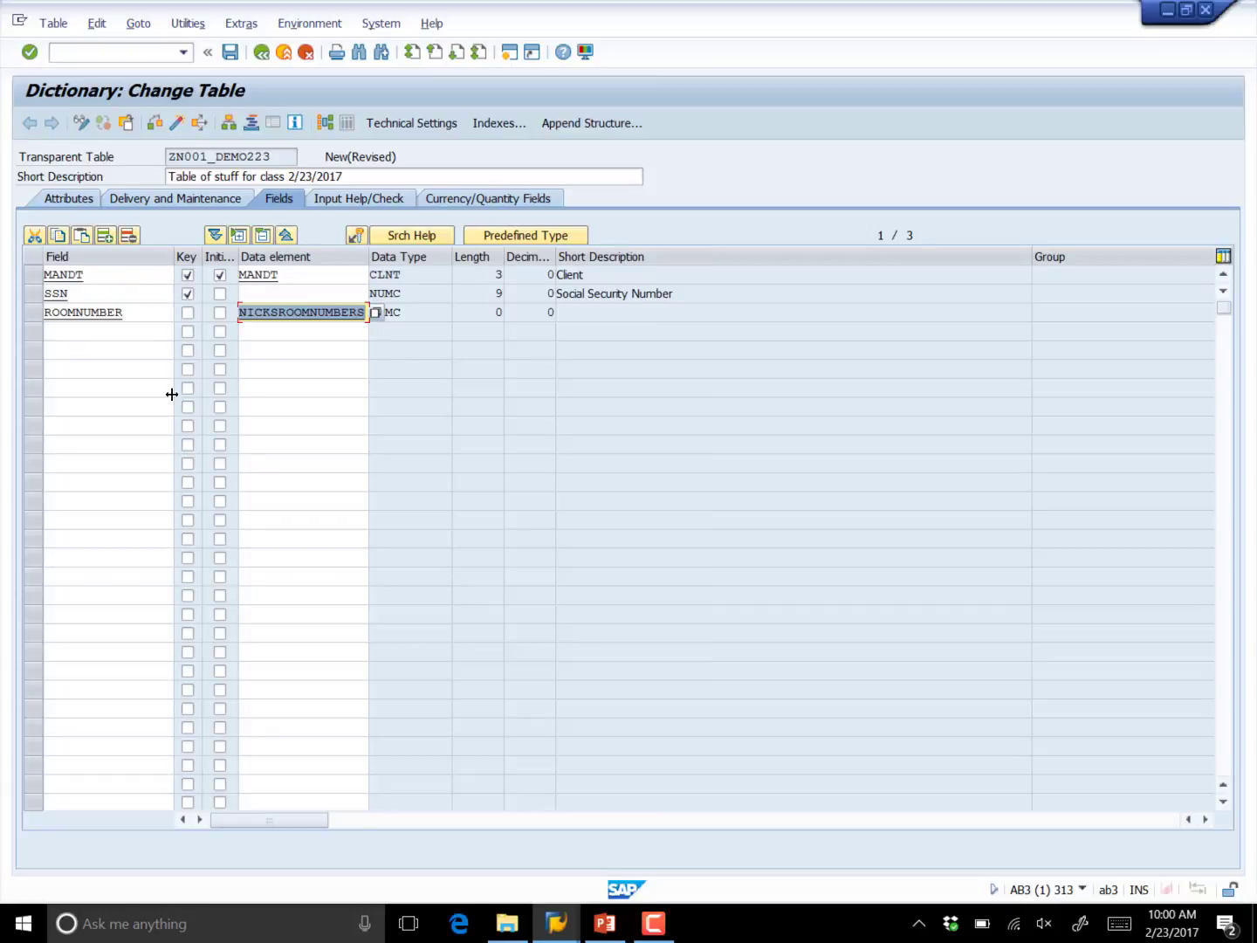
Confirm the ROOMNUMBER data element and add a fourth, non-key field named OPERATOR below it.
{"action": "key", "text": "Return"}
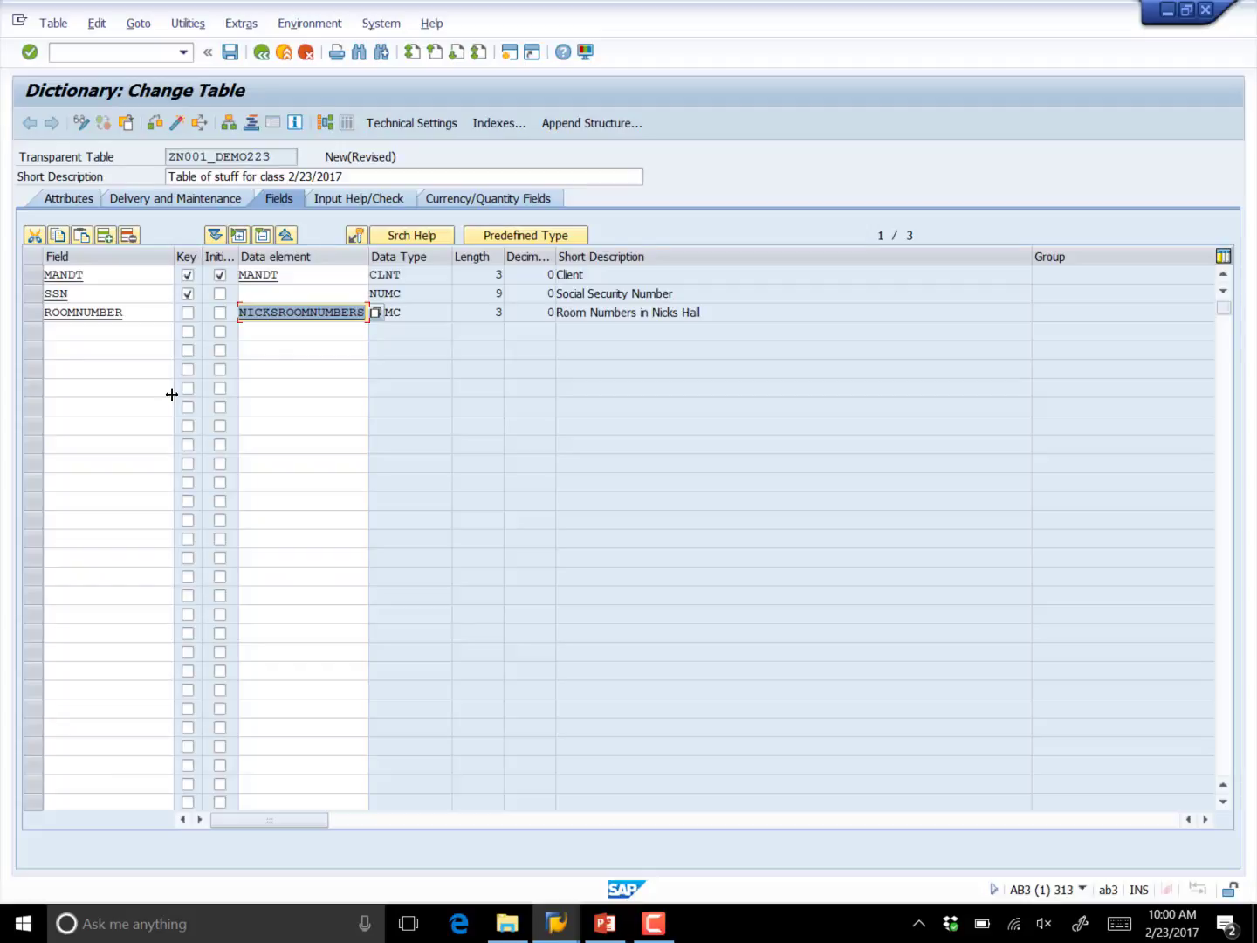
{"action": "left_click", "coordinate": [76, 332]}
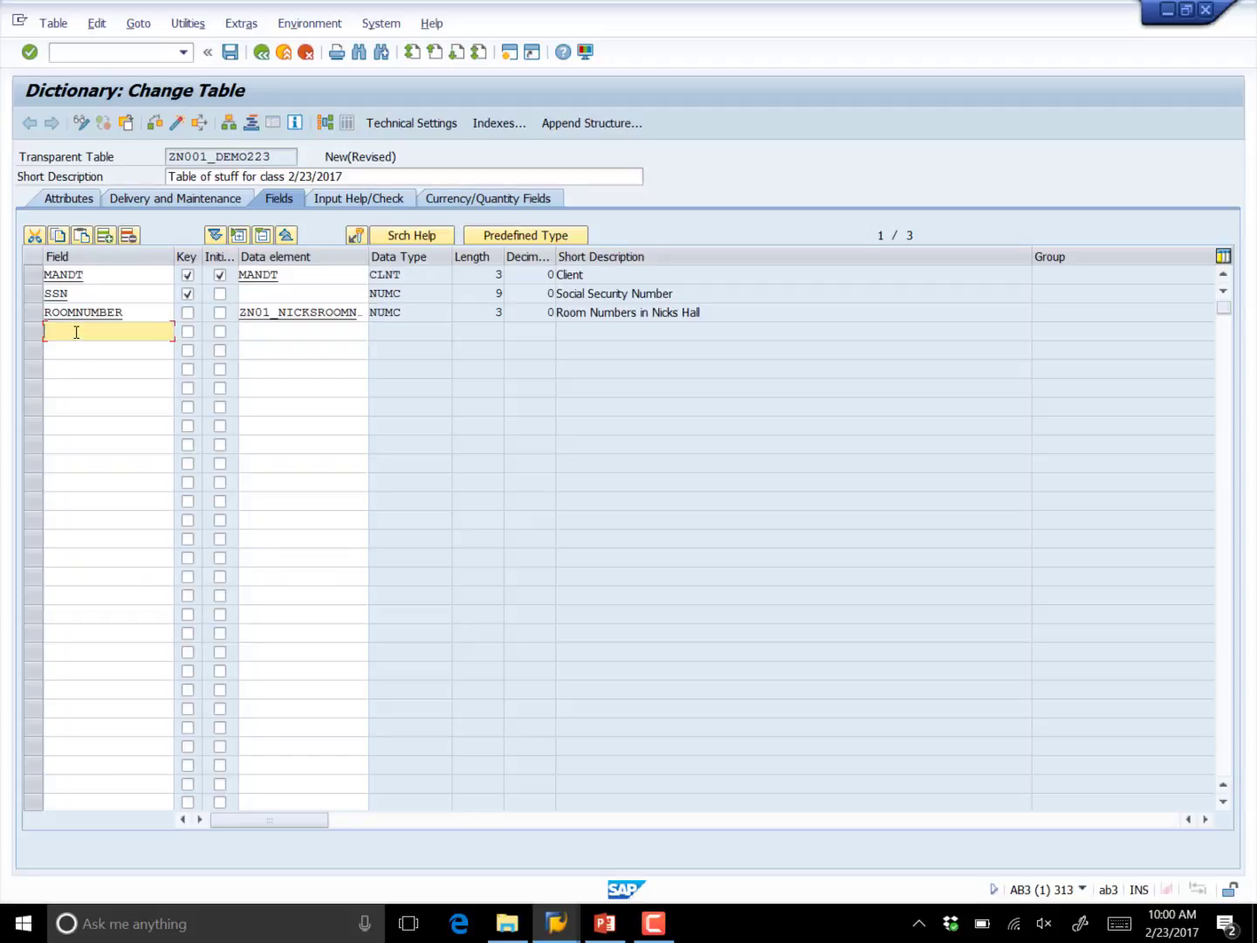
{"action": "type", "text": "OPERATOR"}
Search the repository for data elements matching ZN01* and assign ZN01_MATHOPERATOR to the OPERATOR field.
{"action": "left_click", "coordinate": [303, 328]}
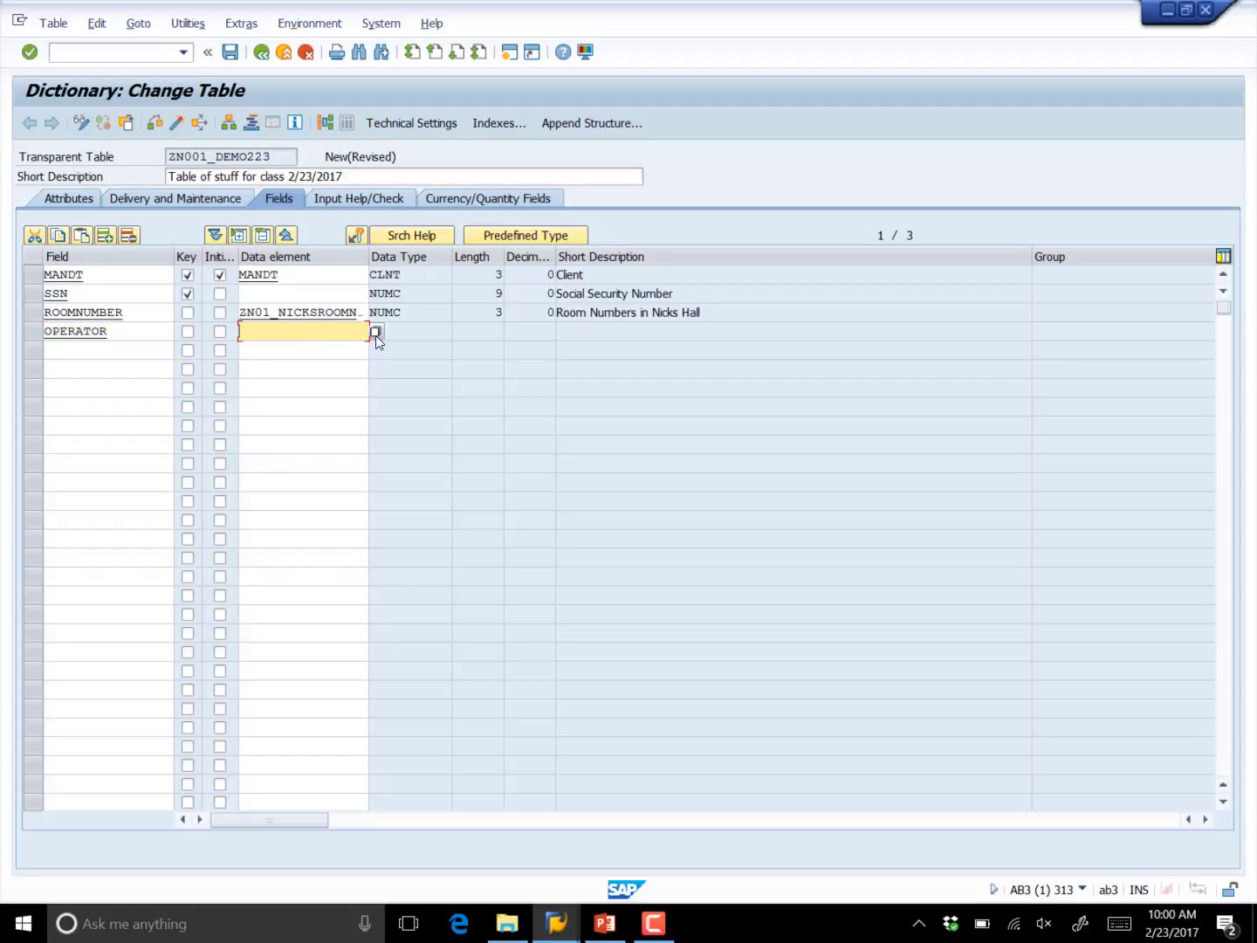
{"action": "left_click", "coordinate": [376, 335]}
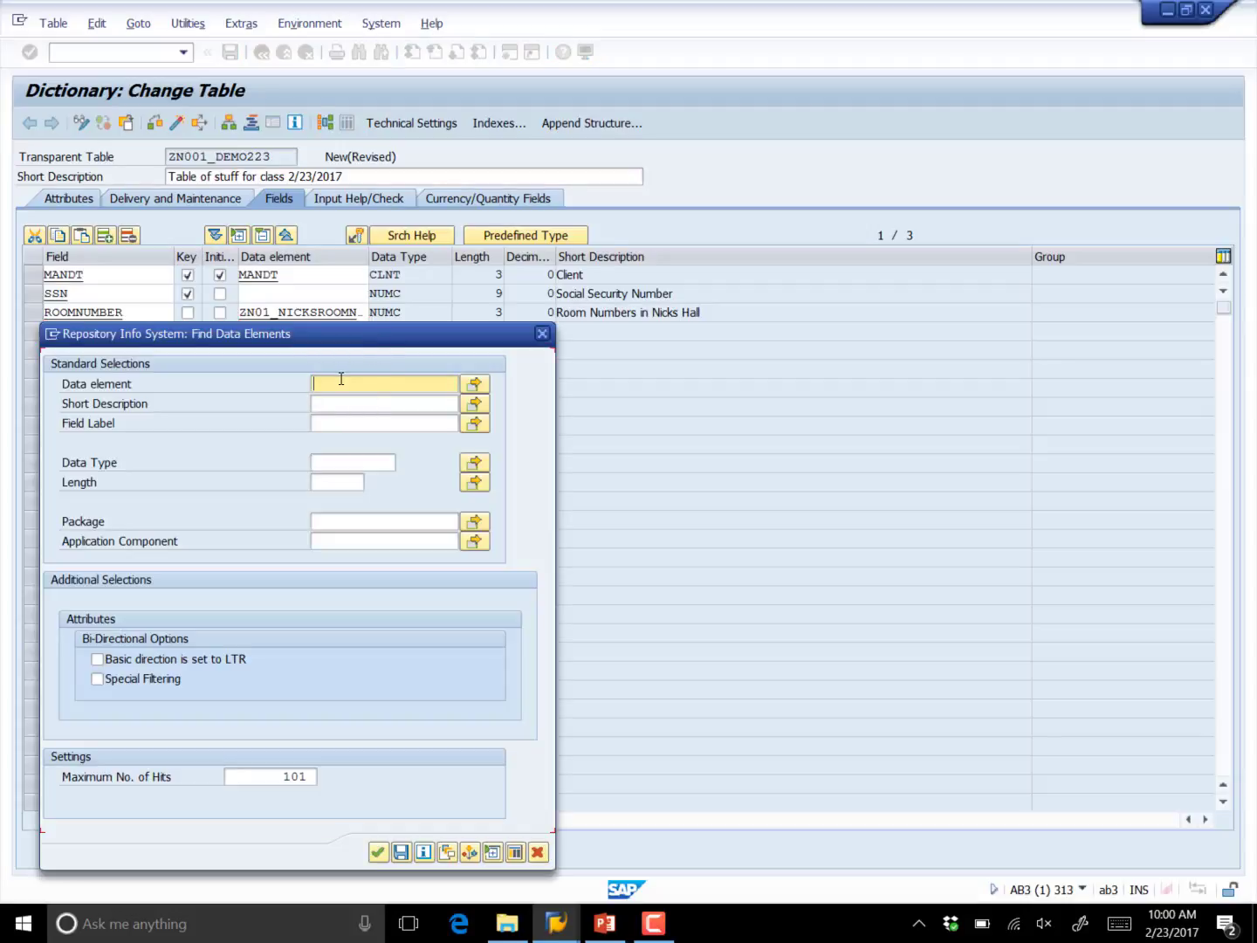
{"action": "type", "text": "ZN01*"}
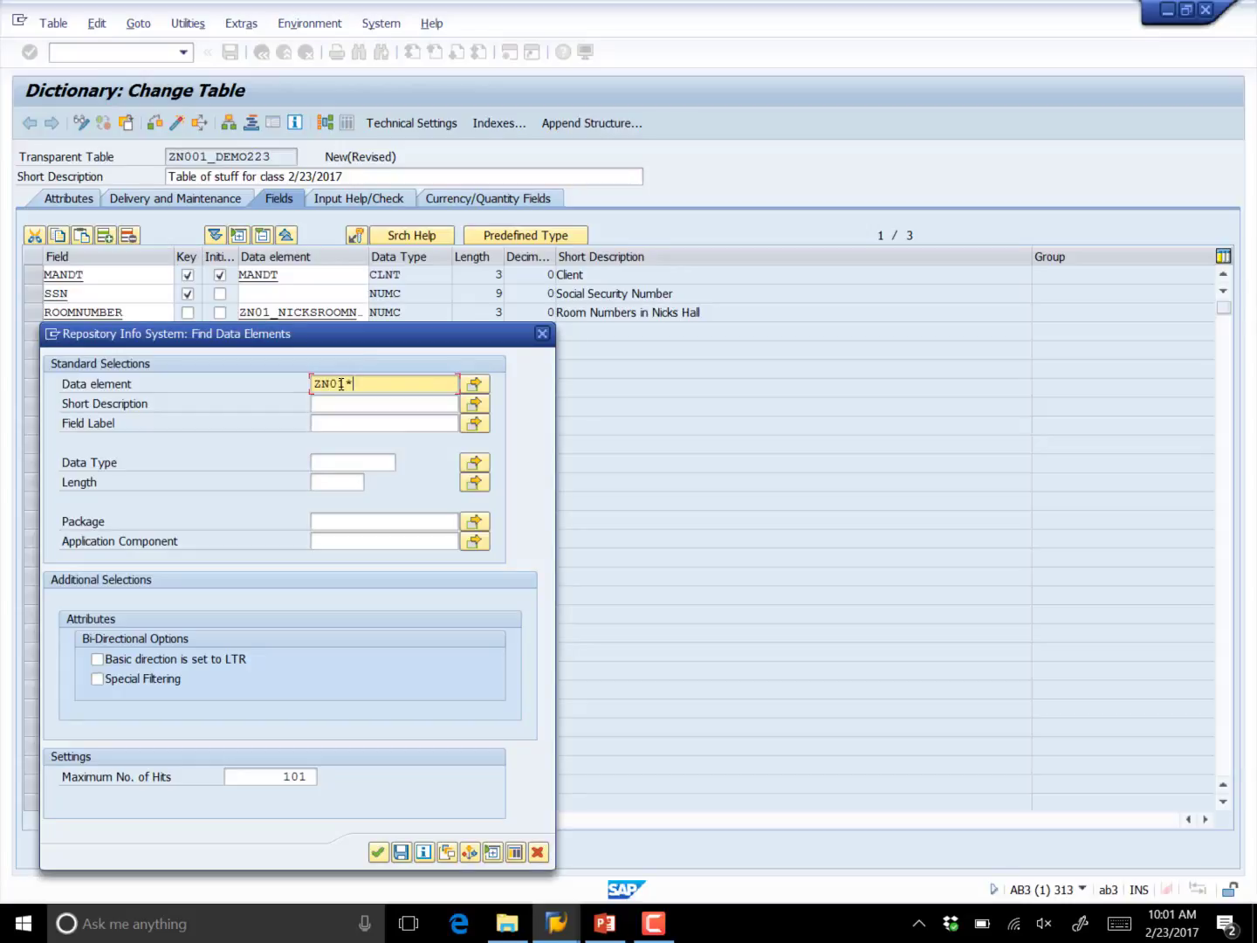
{"action": "key", "text": "Return"}
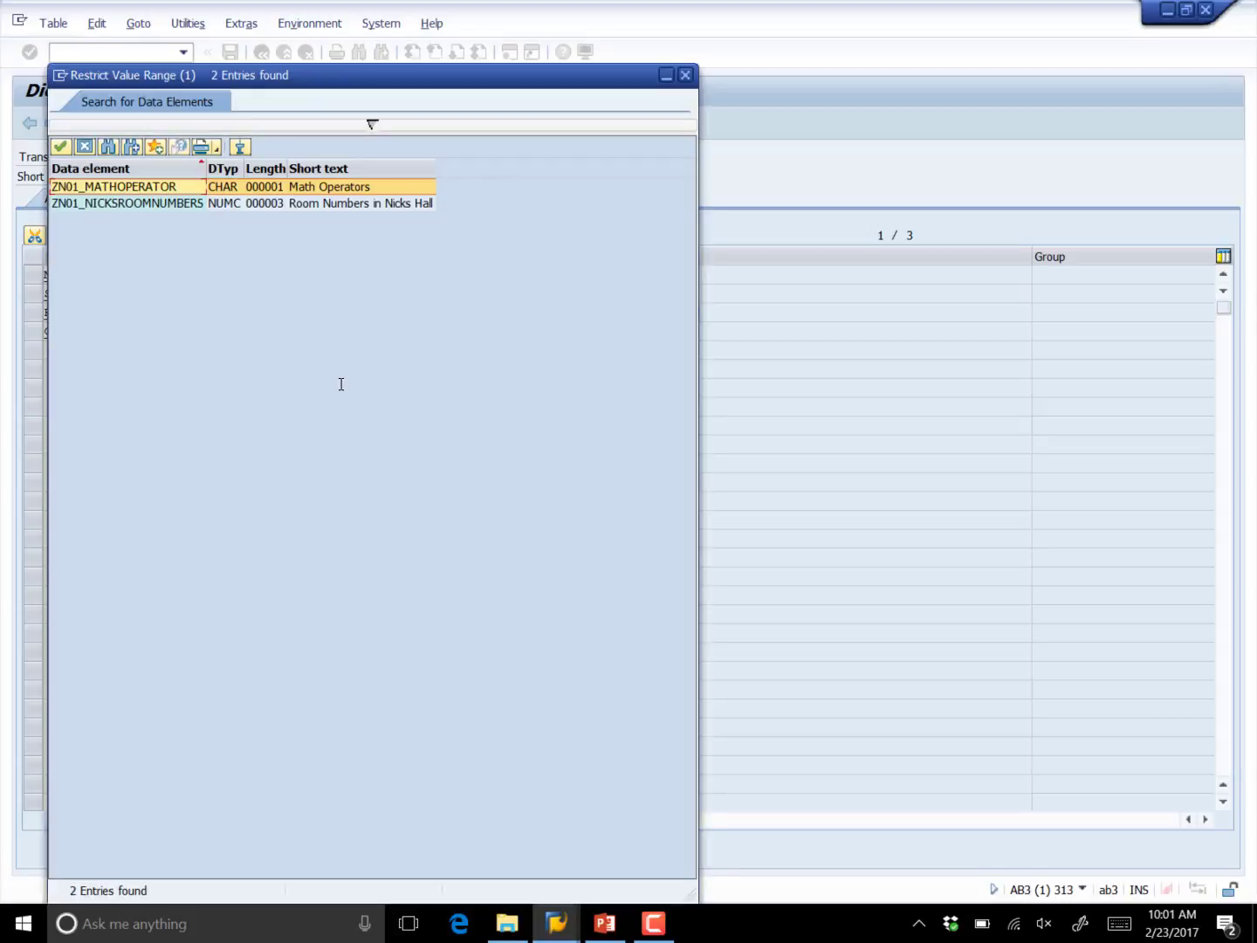
{"action": "double_click", "coordinate": [281, 187]}
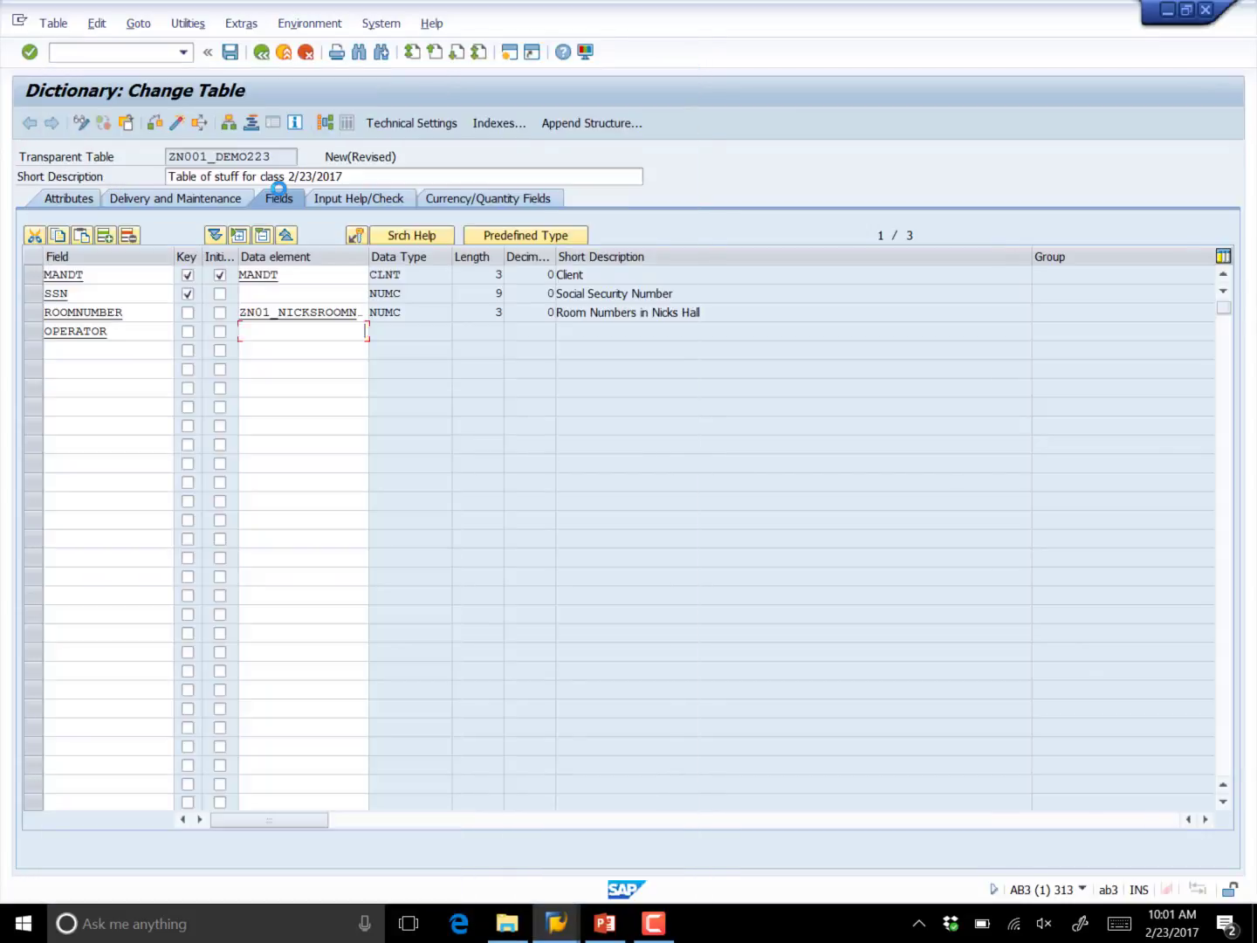
{"action": "key", "text": "Return"}
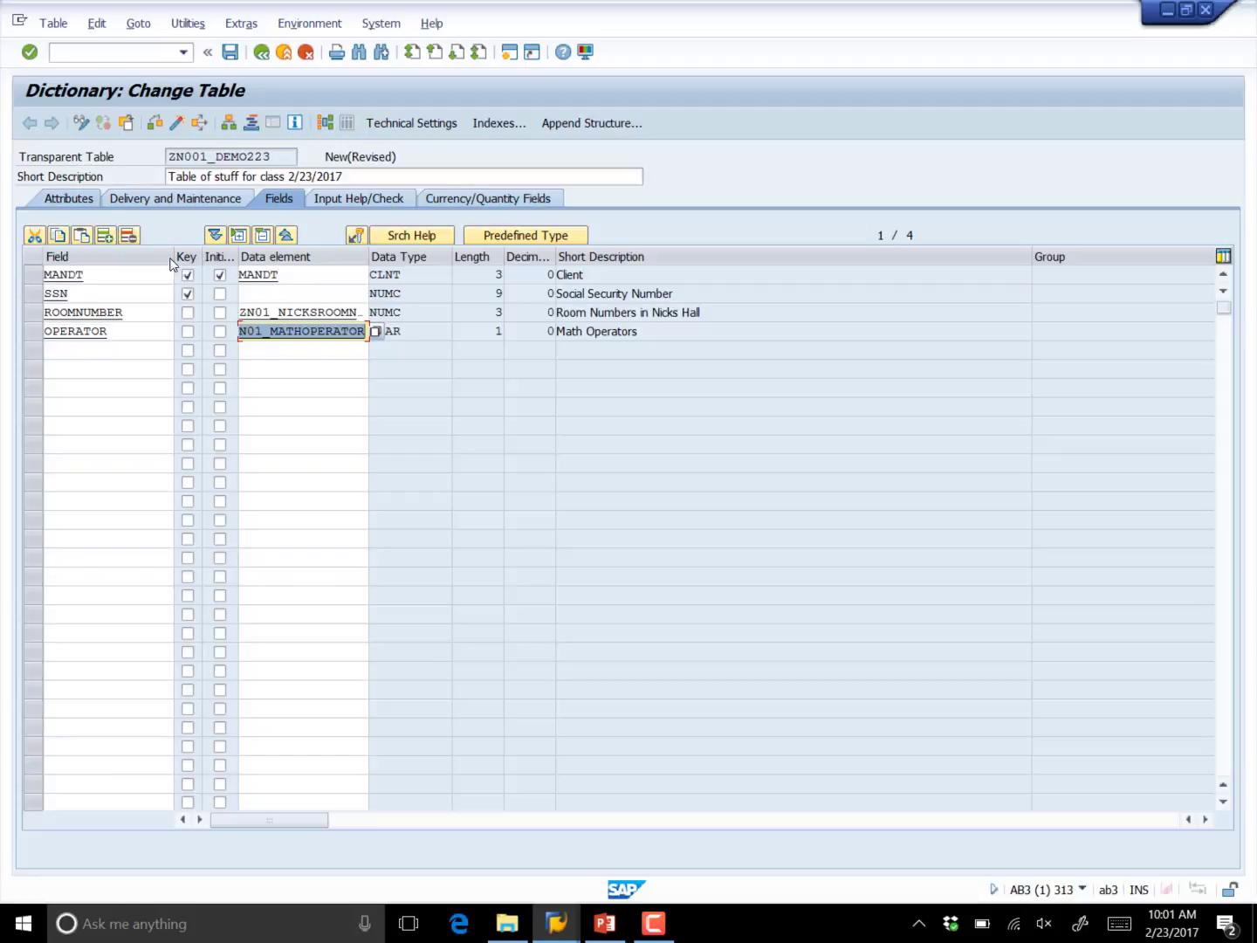
Set the initial values flag for the SSN field and review the input help and check settings of the fields.
{"action": "left_click", "coordinate": [220, 295]}
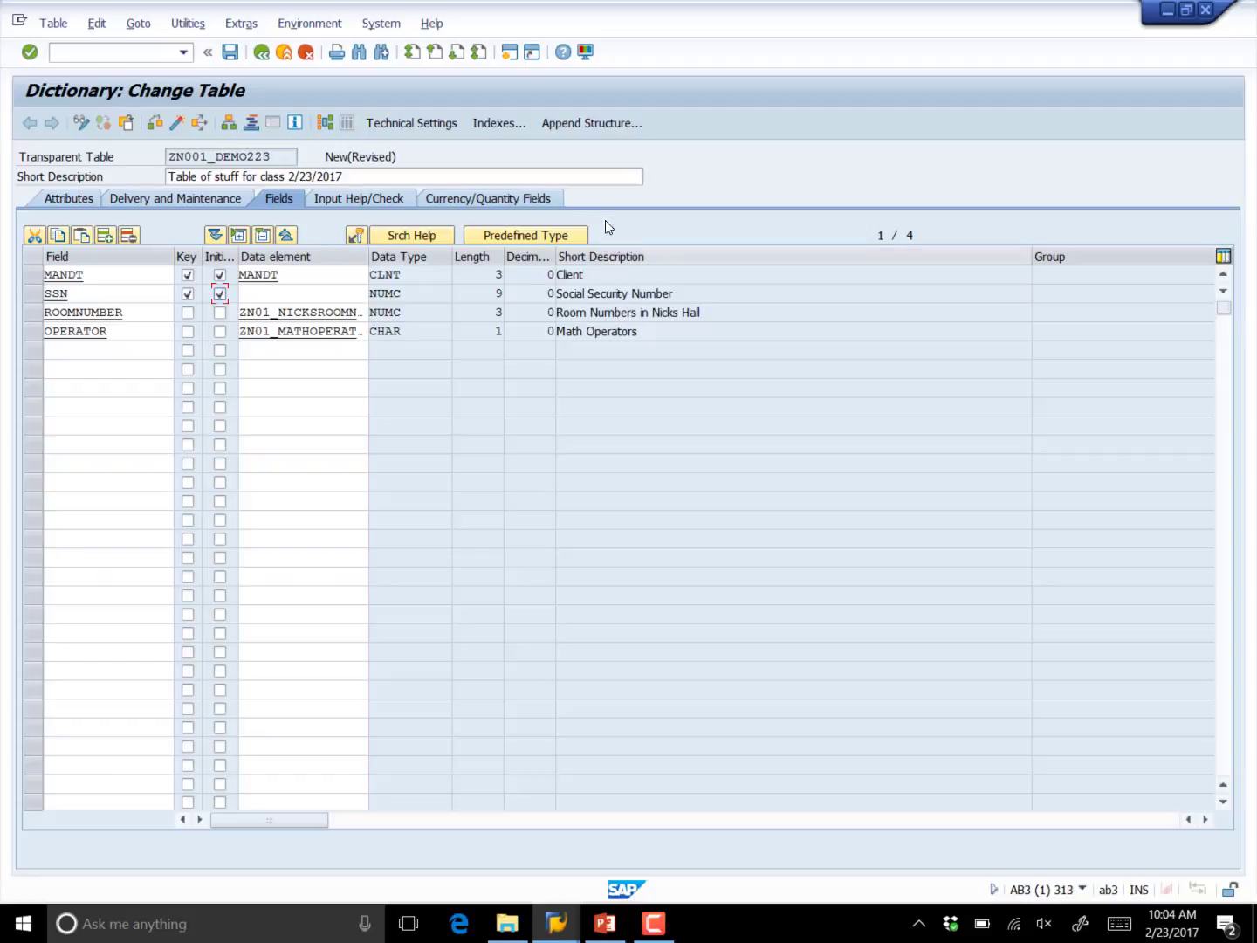
{"action": "left_click", "coordinate": [355, 199]}
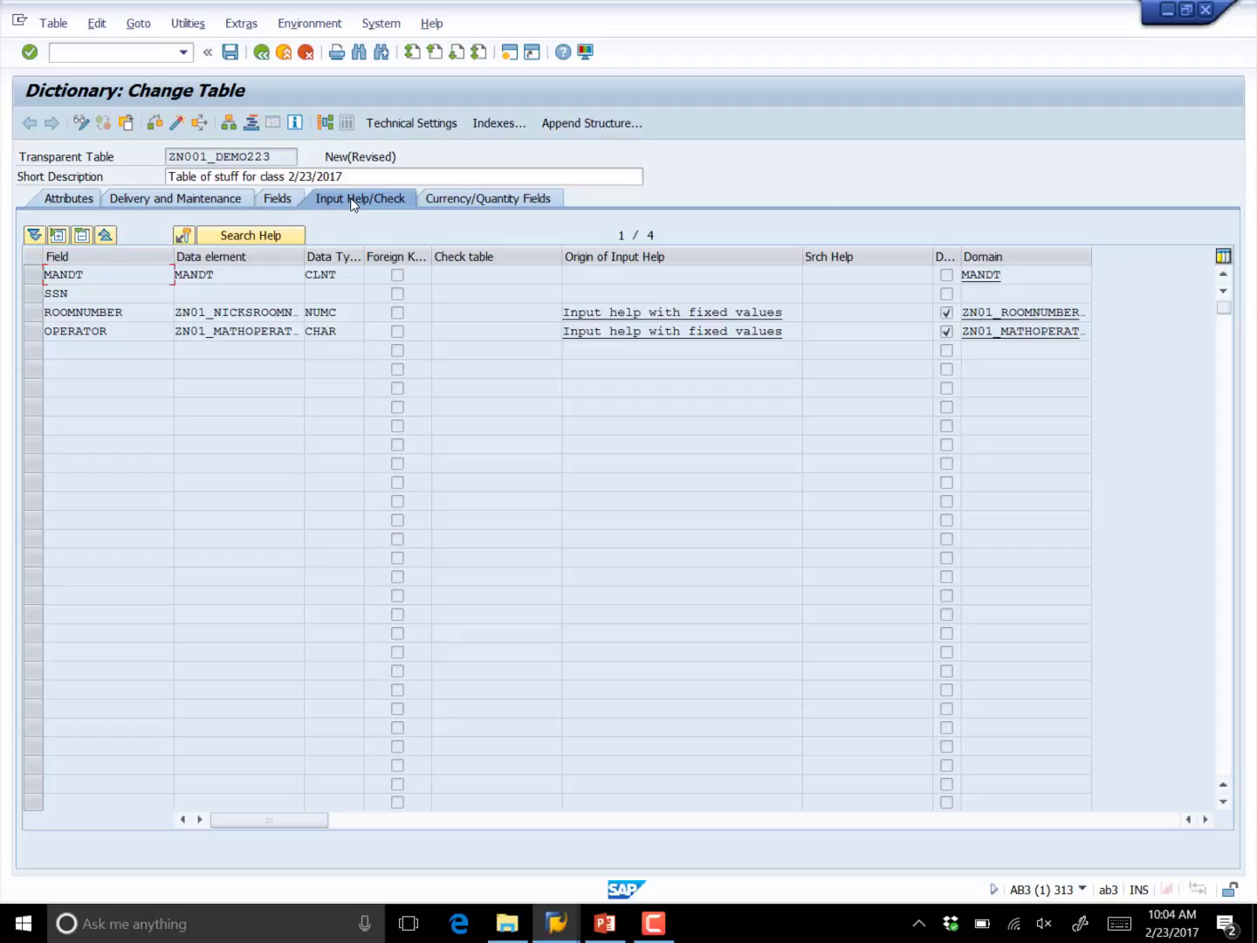
{"action": "left_click", "coordinate": [289, 200]}
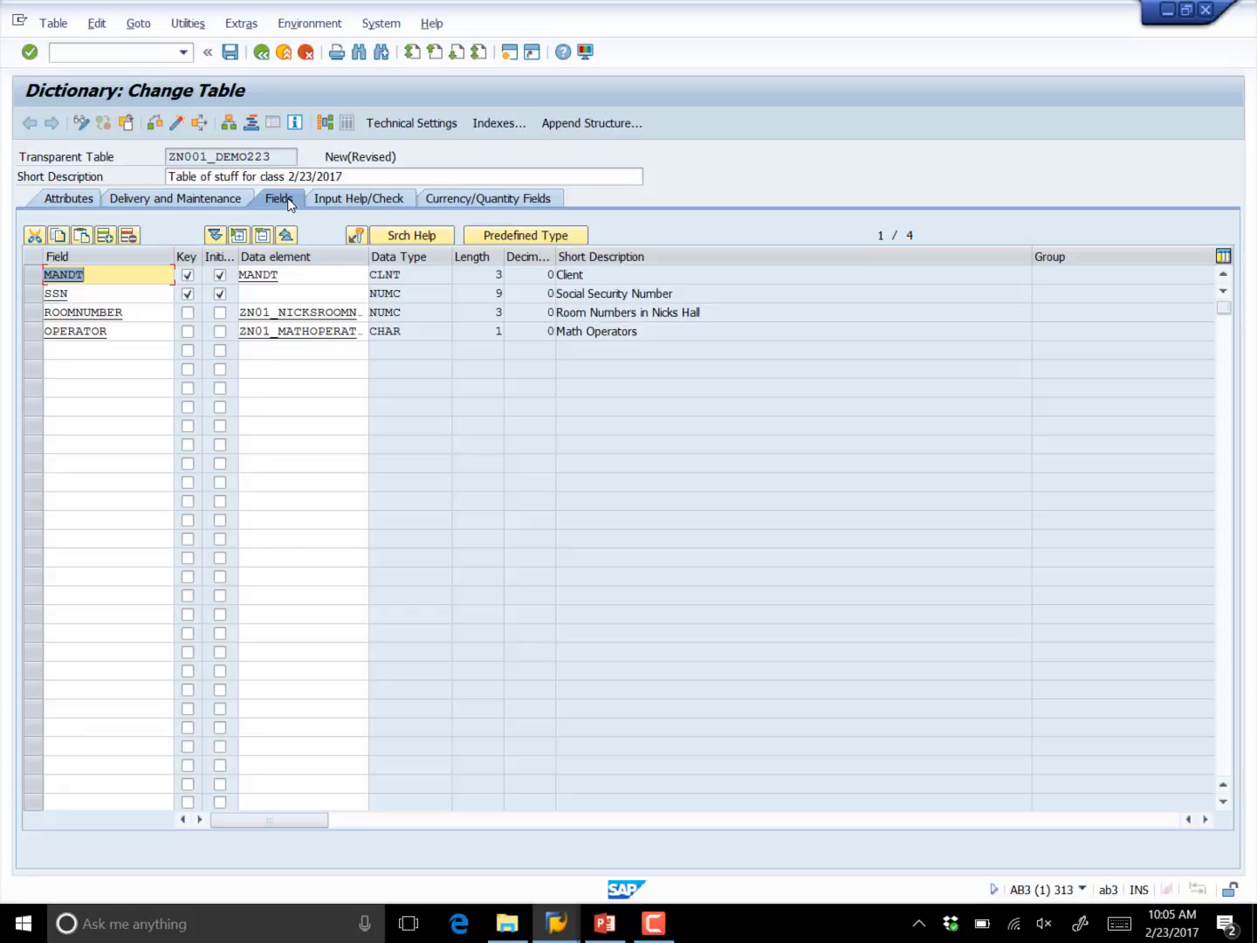
Save the table ZN001_DEMO223 in package $TMP.
{"action": "left_click", "coordinate": [227, 54]}
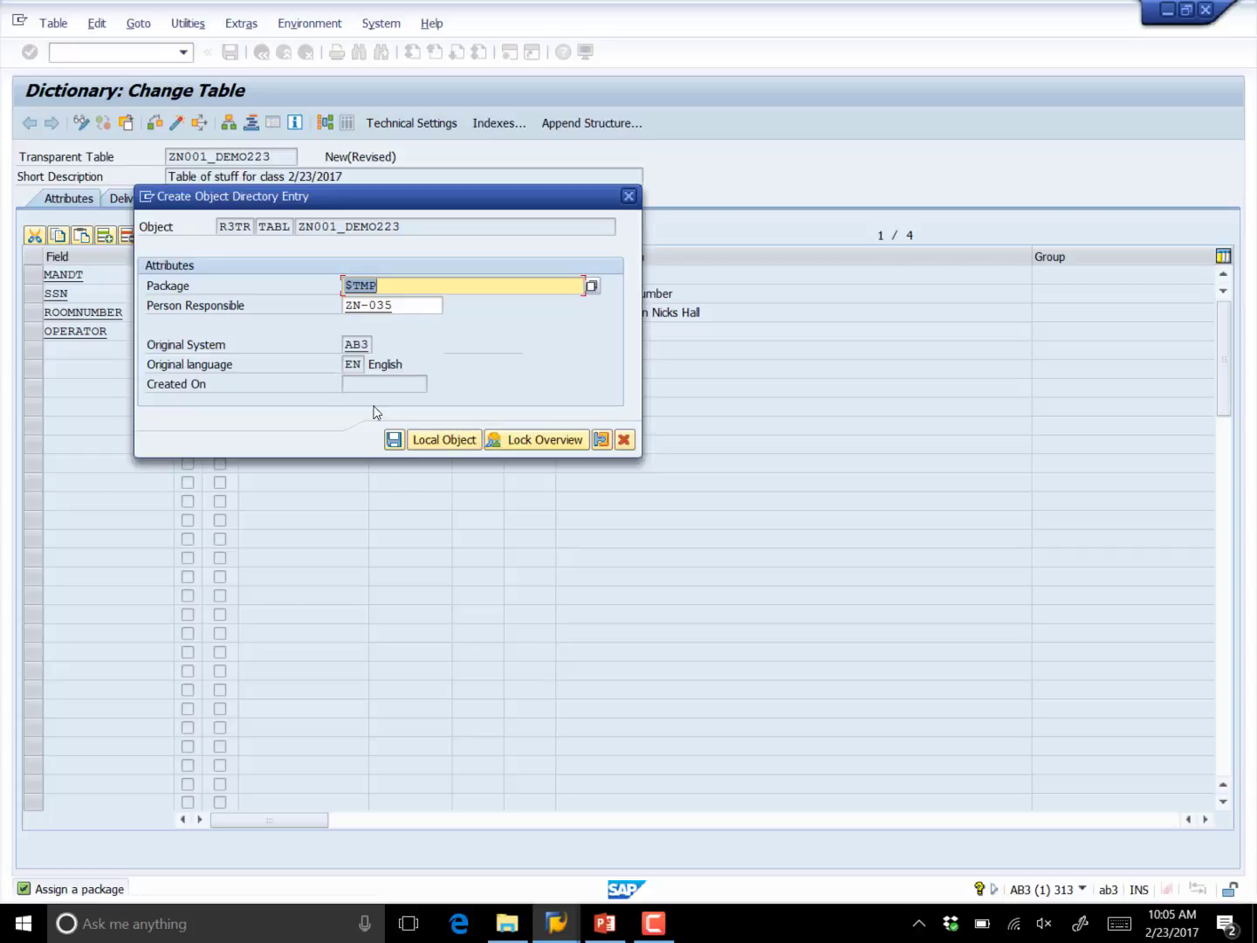
{"action": "left_click", "coordinate": [402, 436]}
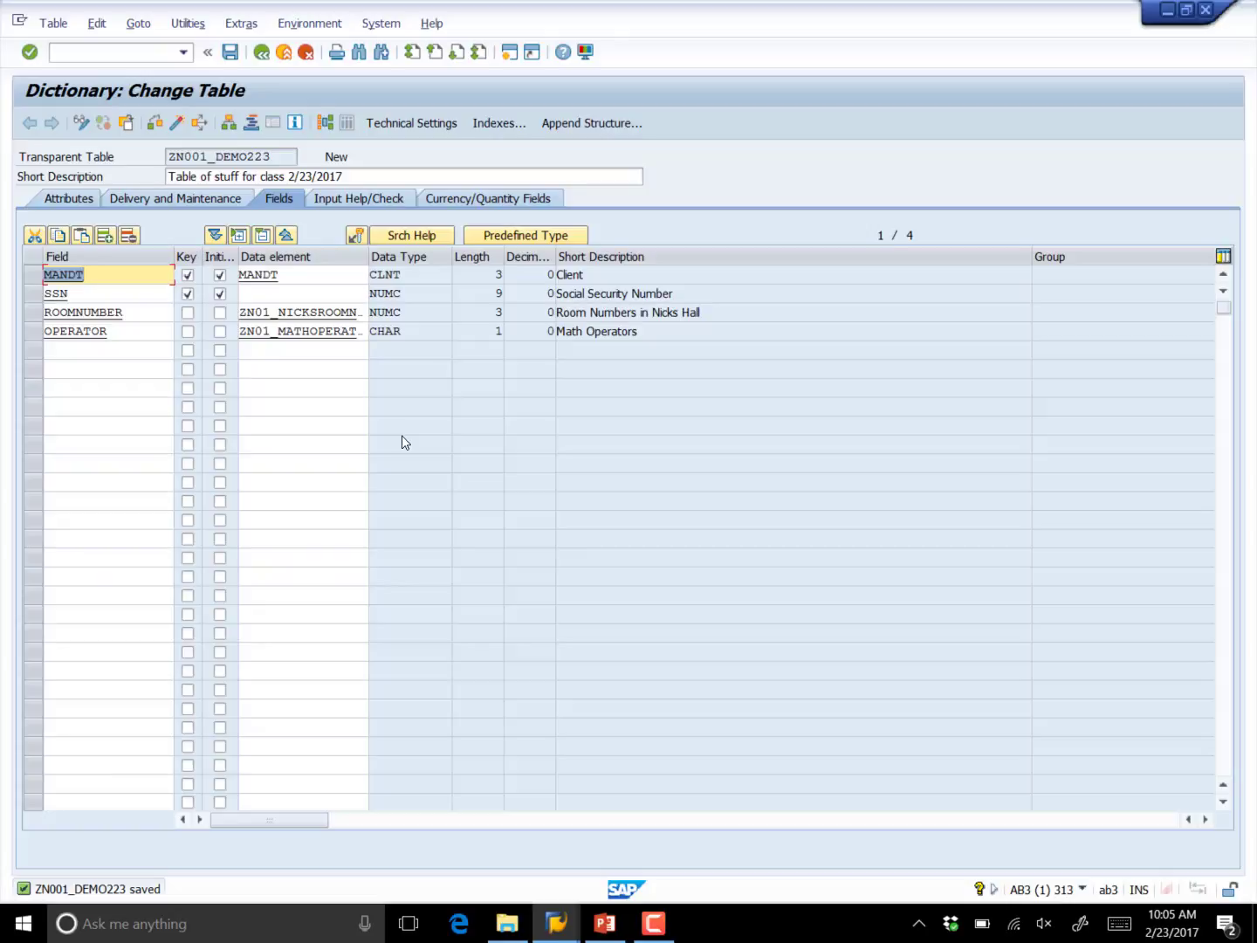
Start activating the table and set the data class to APPL1 in its technical settings.
{"action": "left_click", "coordinate": [179, 127]}
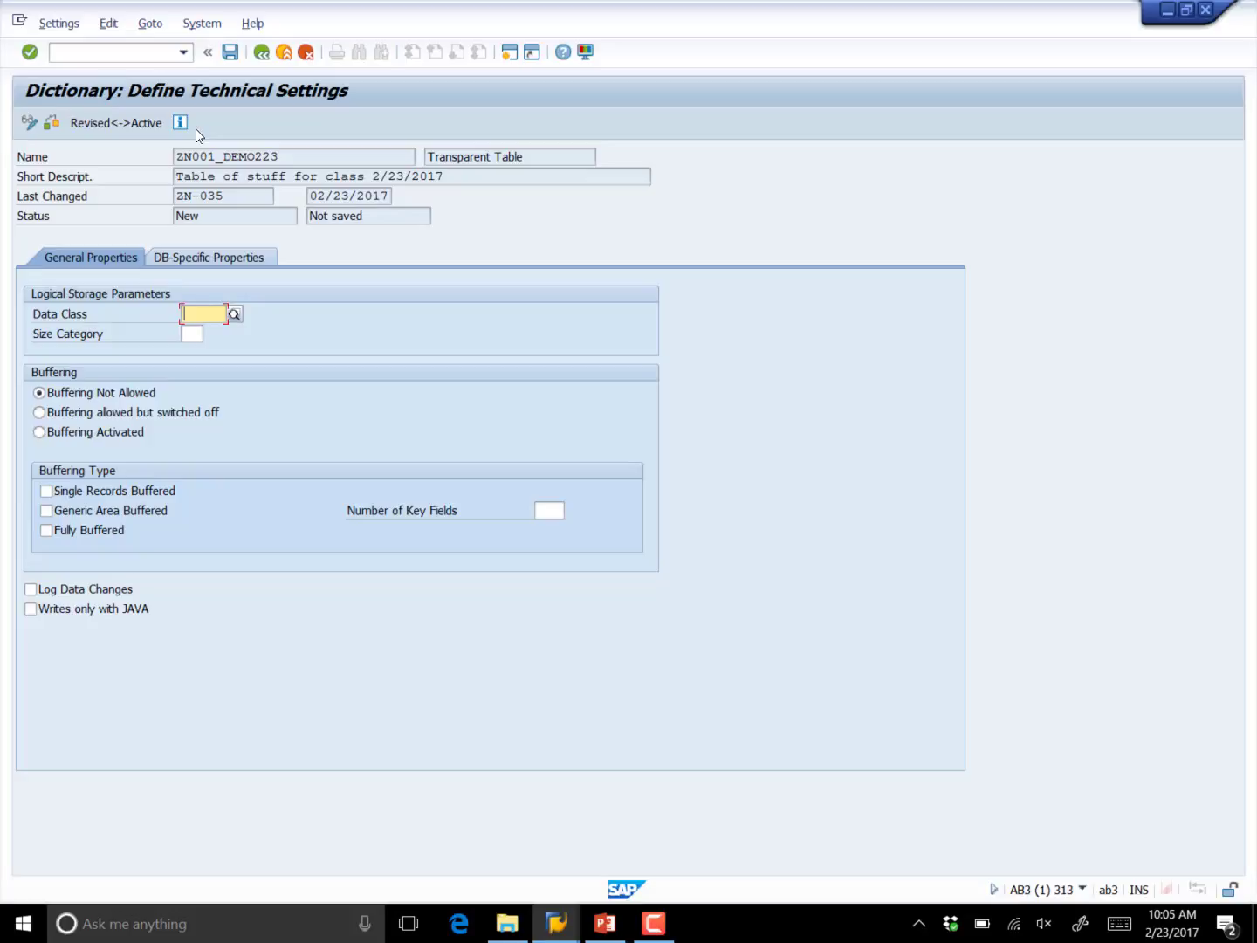
{"action": "left_click", "coordinate": [235, 312]}
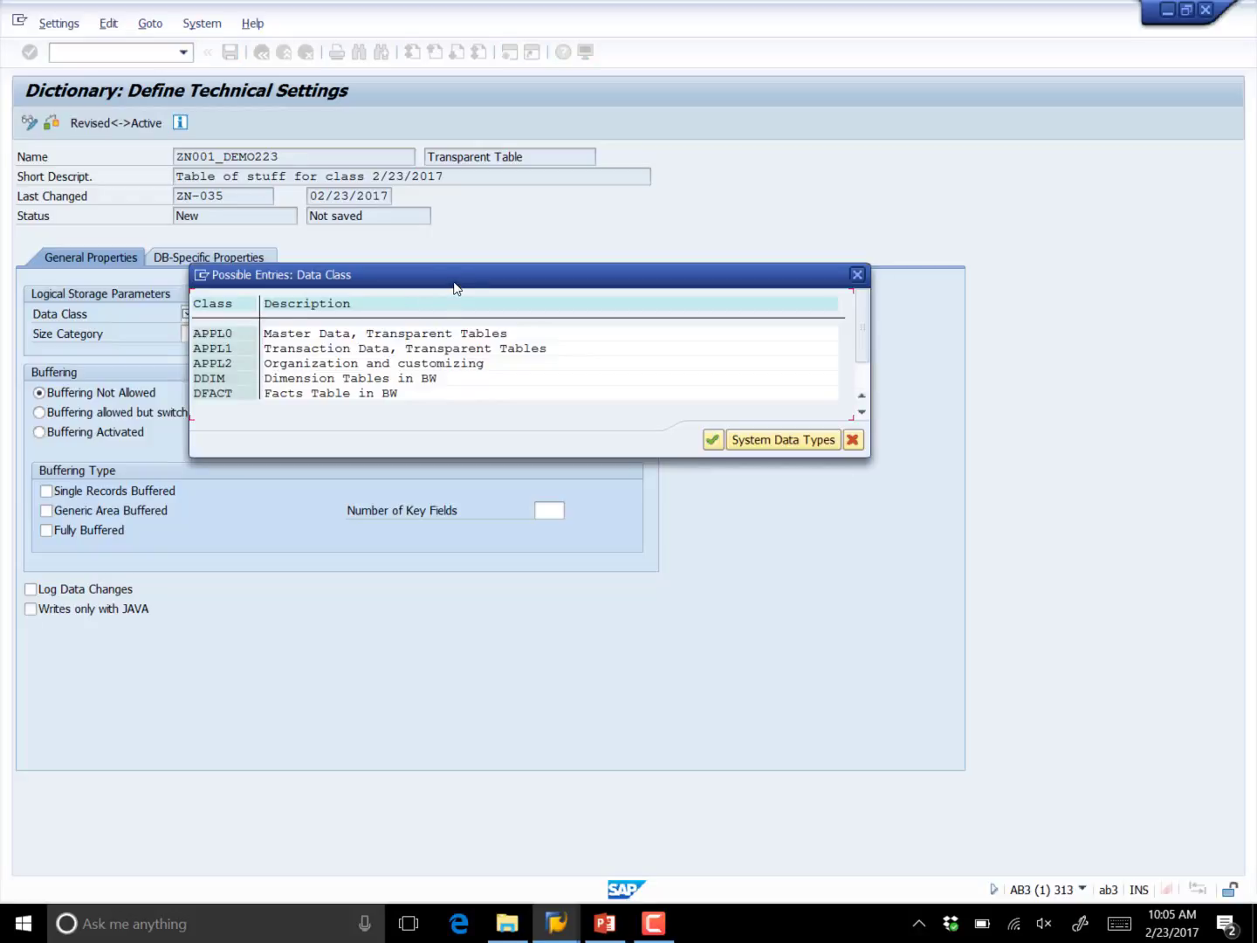
{"action": "left_click_drag", "start_coordinate": [455, 279], "coordinate": [578, 179]}
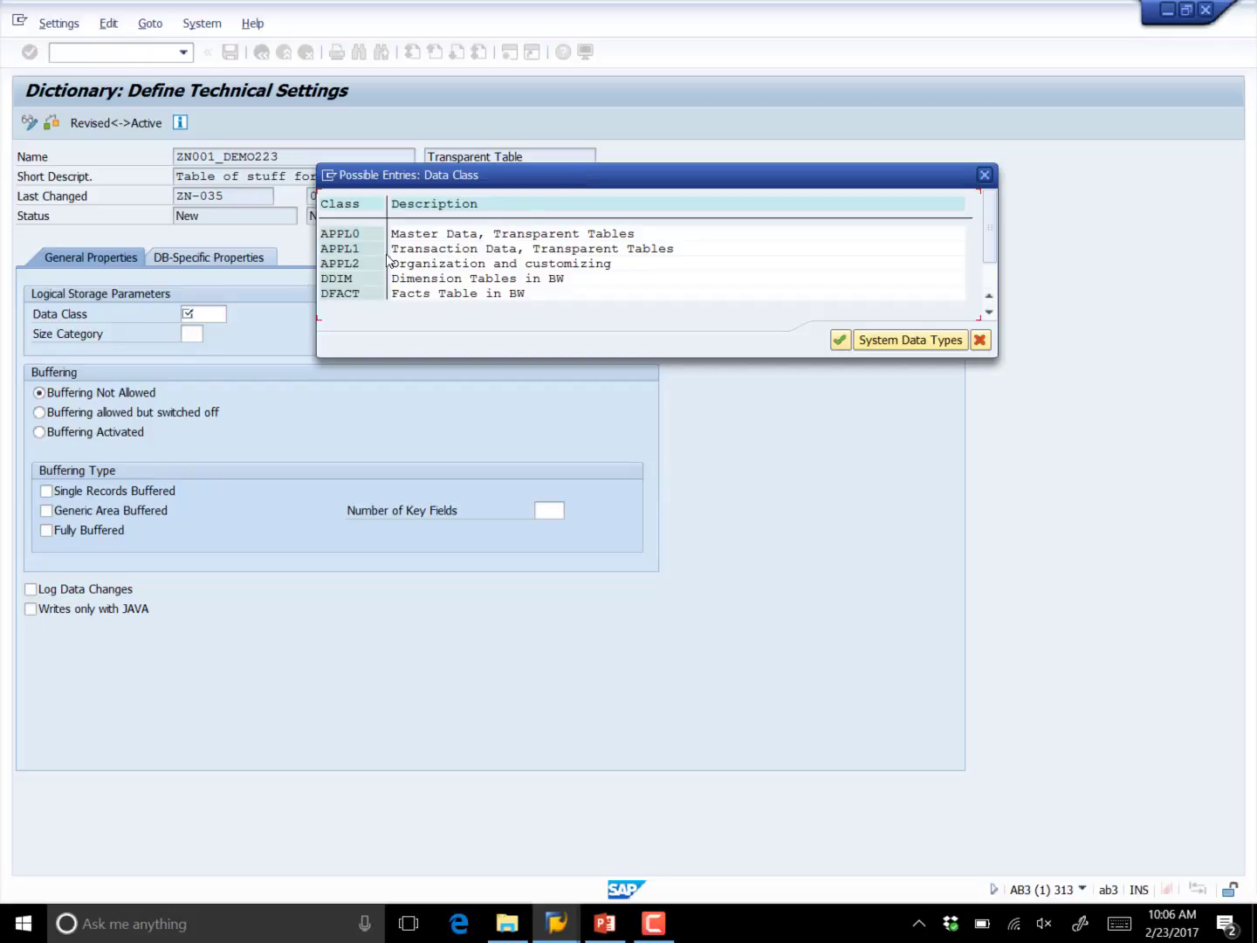
{"action": "double_click", "coordinate": [332, 251]}
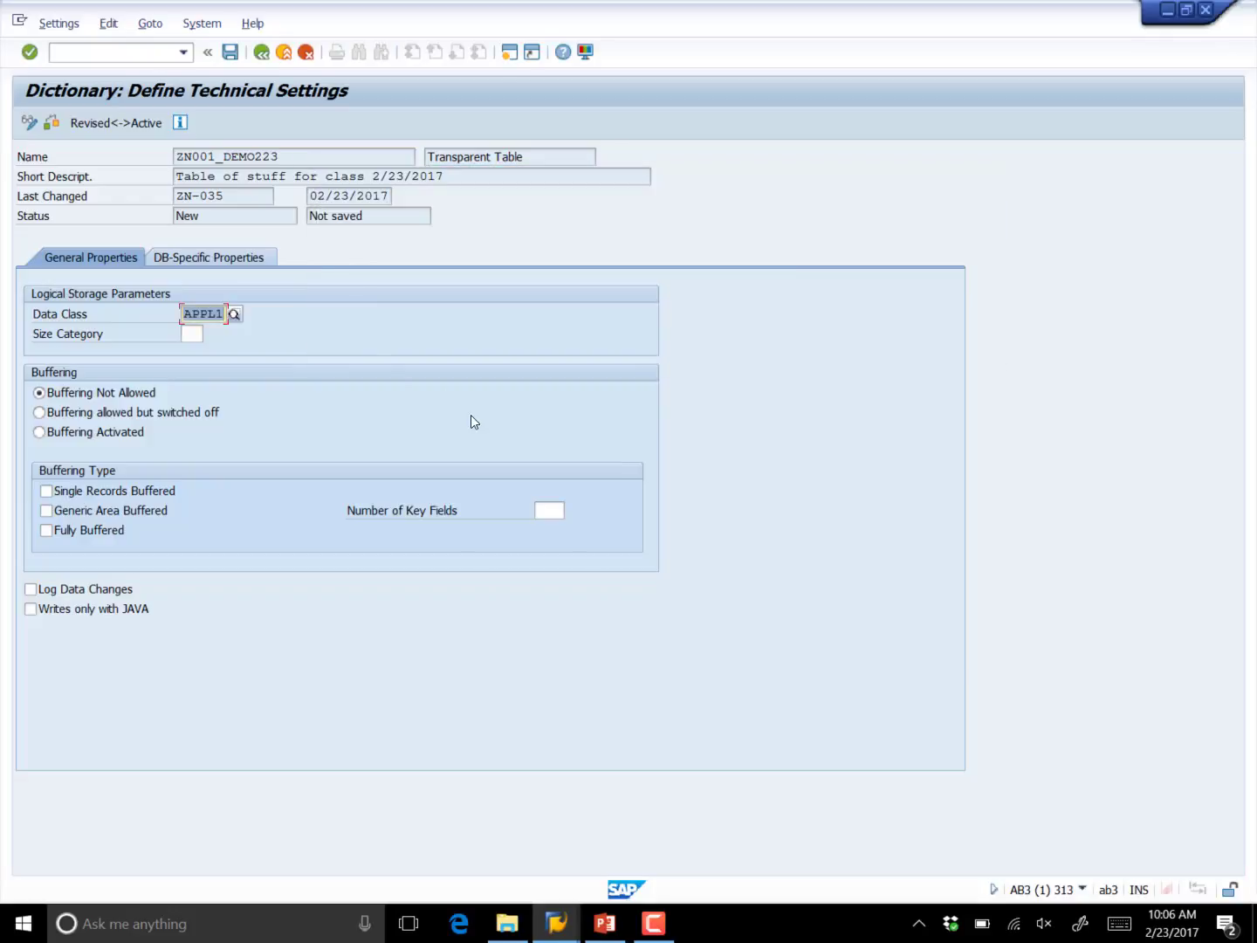
Look through the possible size categories and set the size category to 0.
{"action": "left_click", "coordinate": [185, 333]}
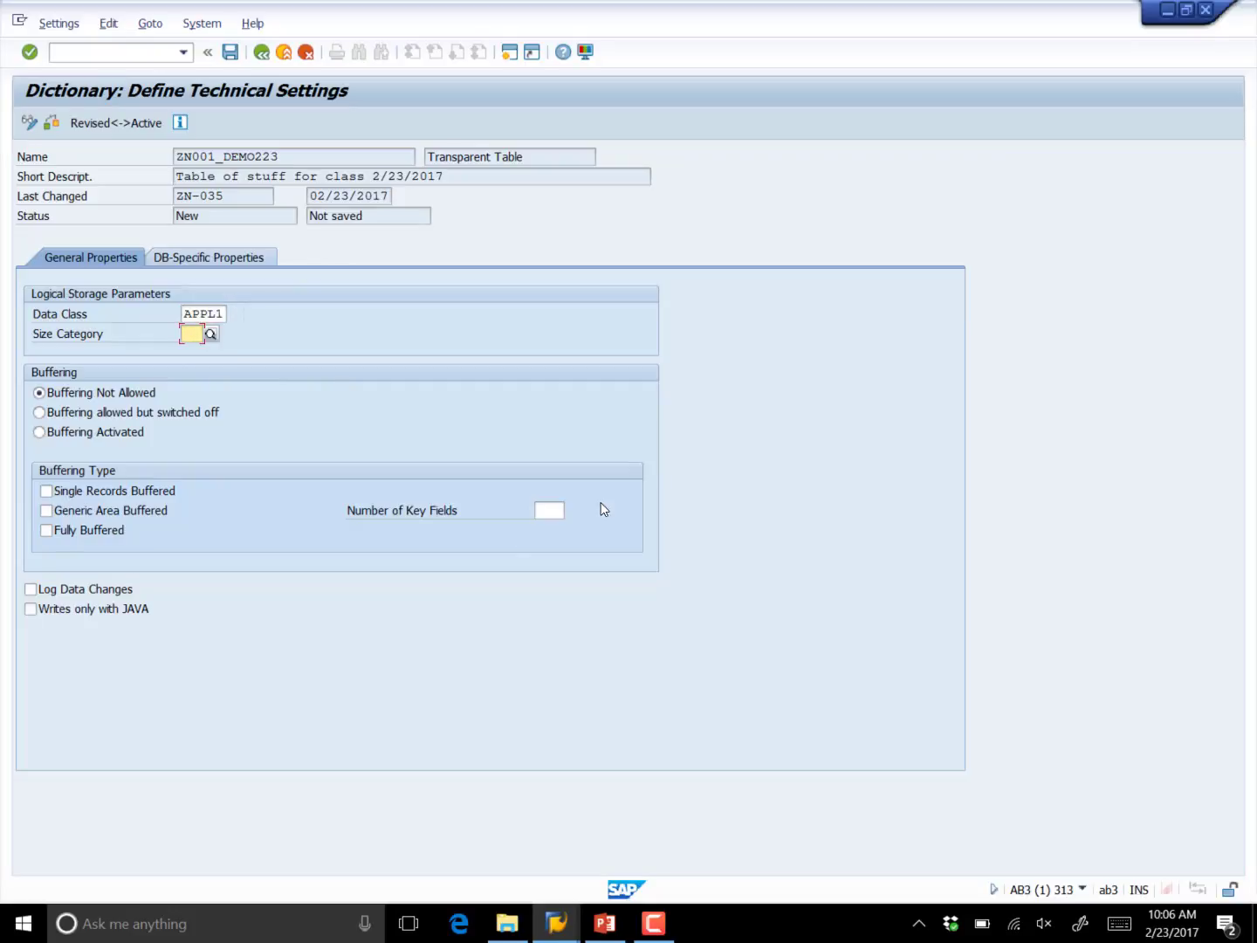
{"action": "left_click", "coordinate": [209, 335]}
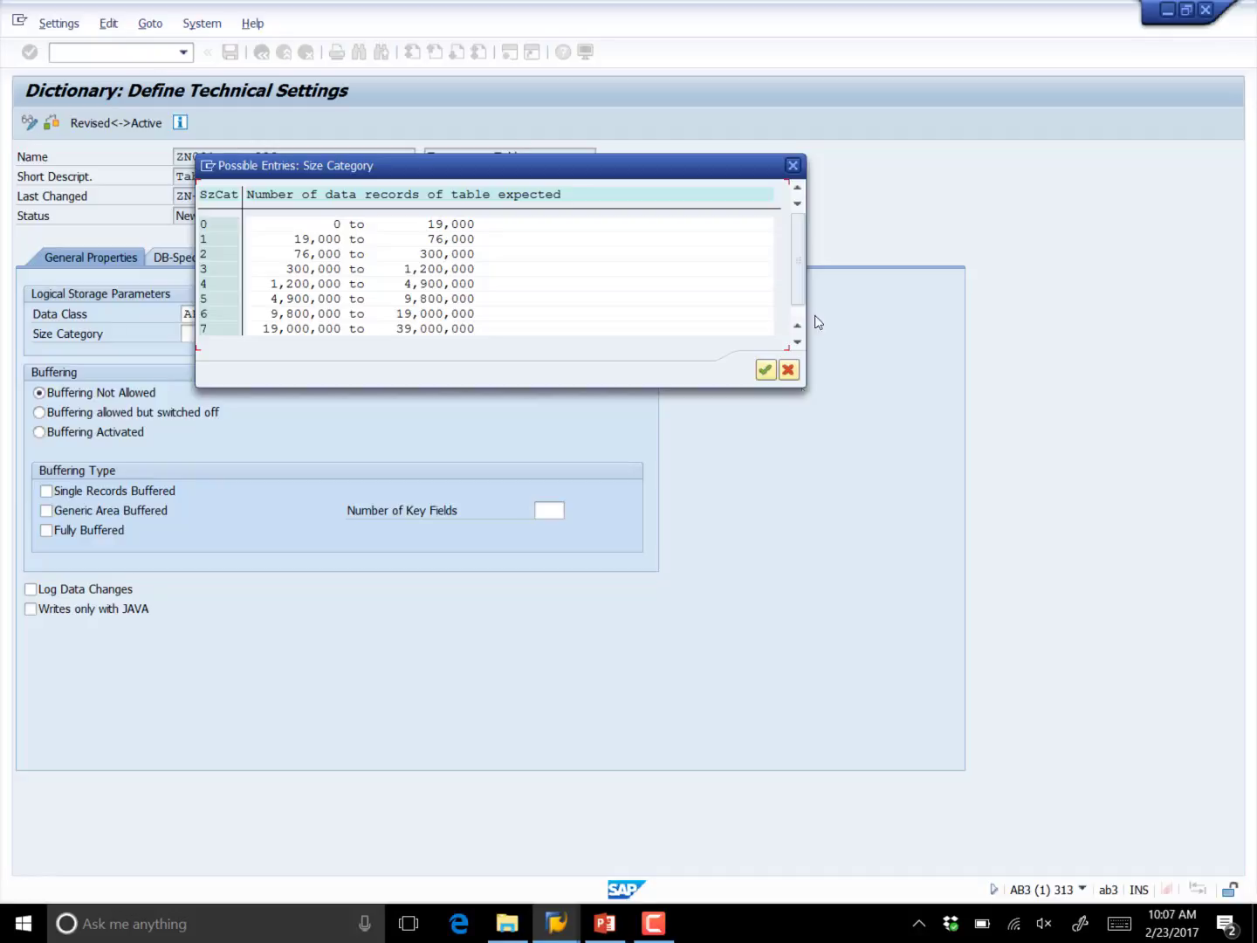
{"action": "left_click_drag", "start_coordinate": [794, 262], "coordinate": [804, 330]}
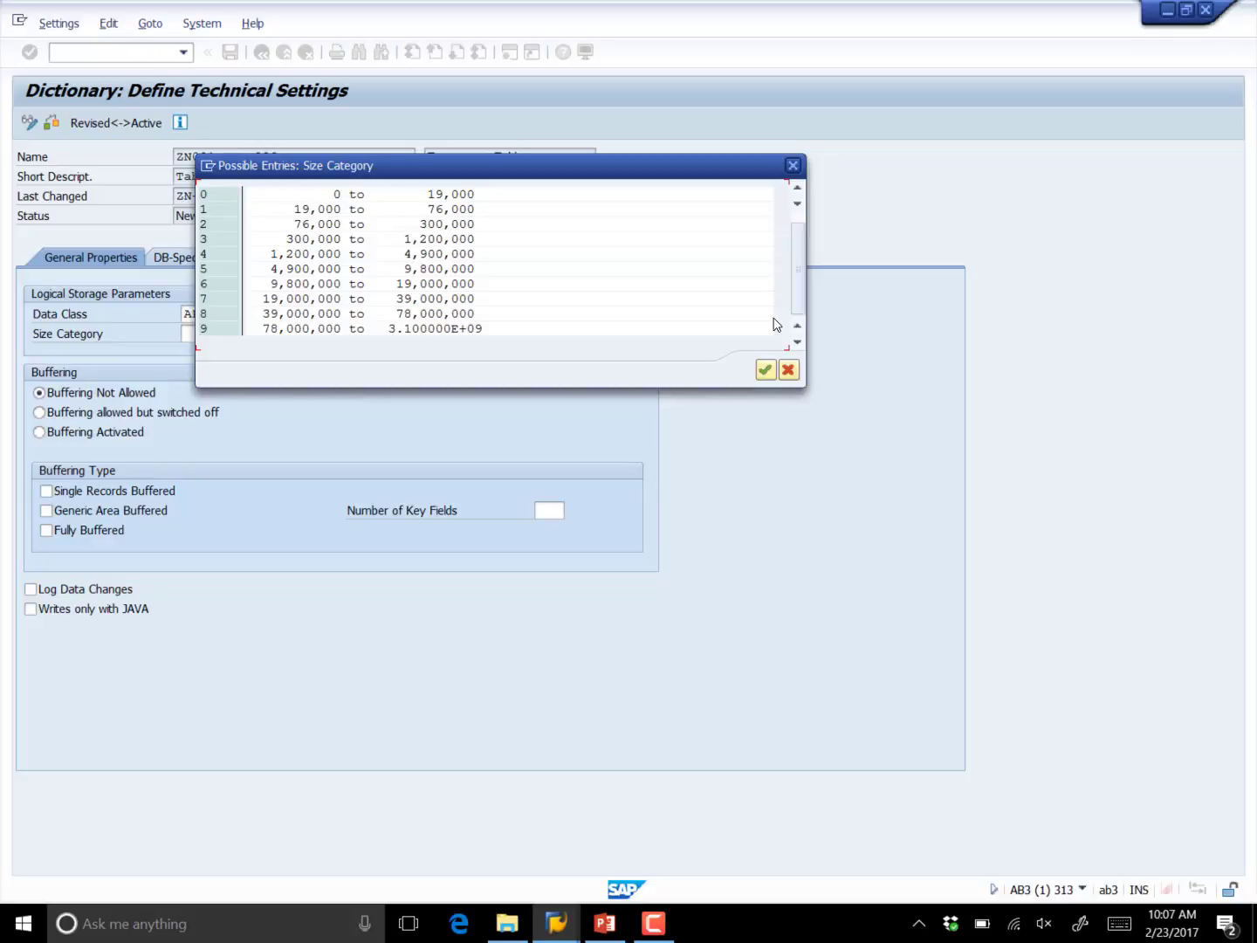
{"action": "double_click", "coordinate": [207, 197]}
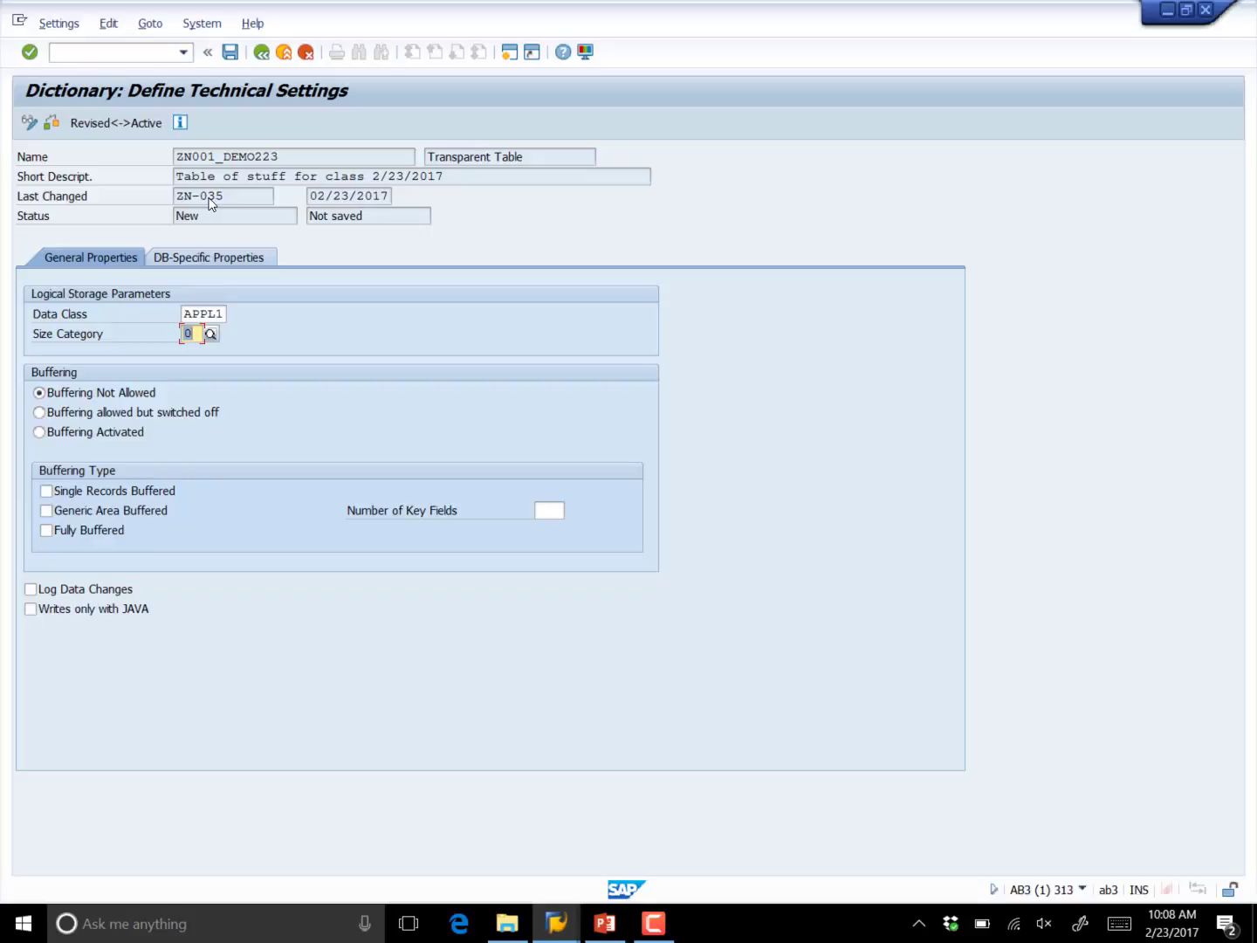
Review the database-specific storage type and save the technical settings.
{"action": "left_click", "coordinate": [180, 259]}
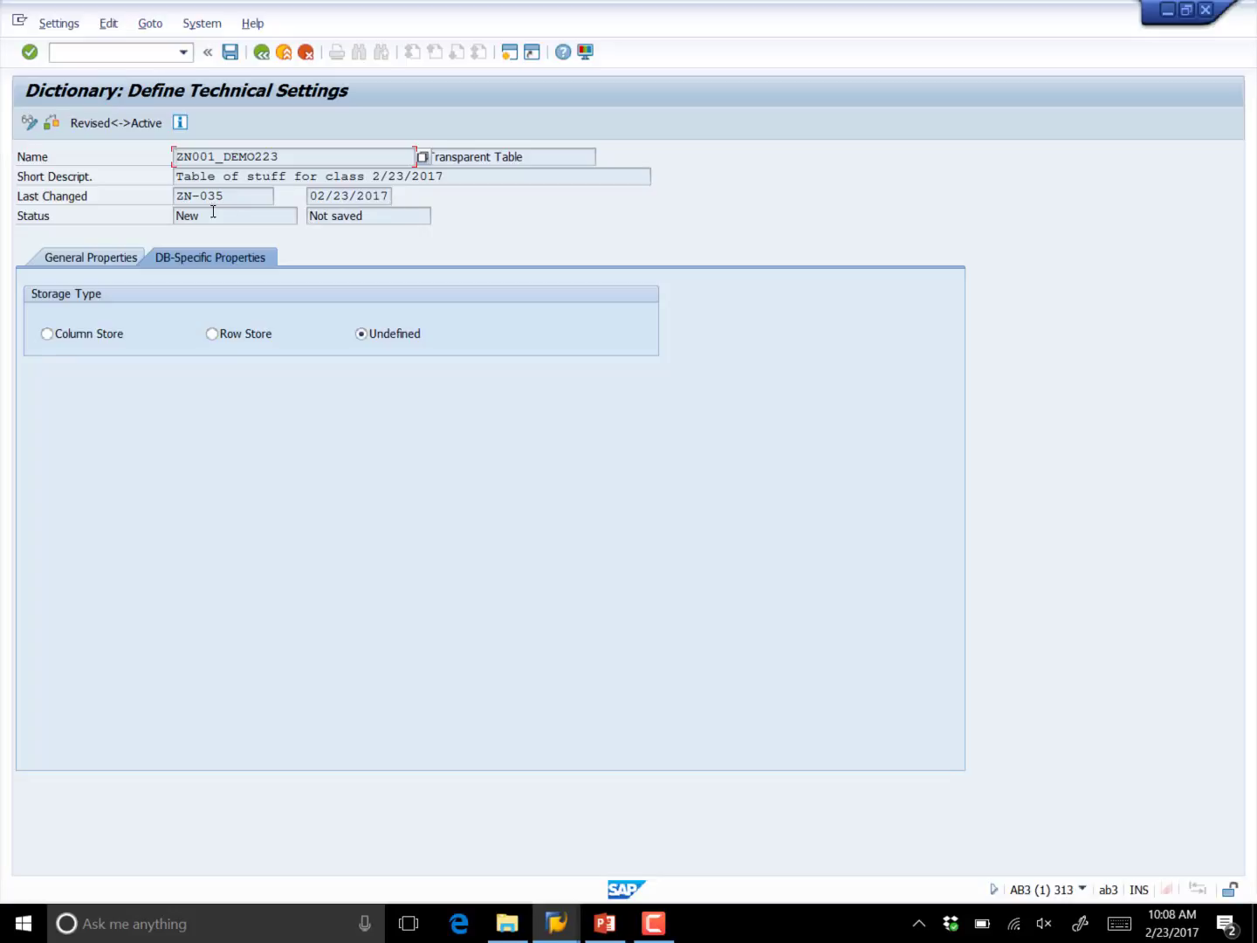
{"action": "left_click", "coordinate": [103, 260]}
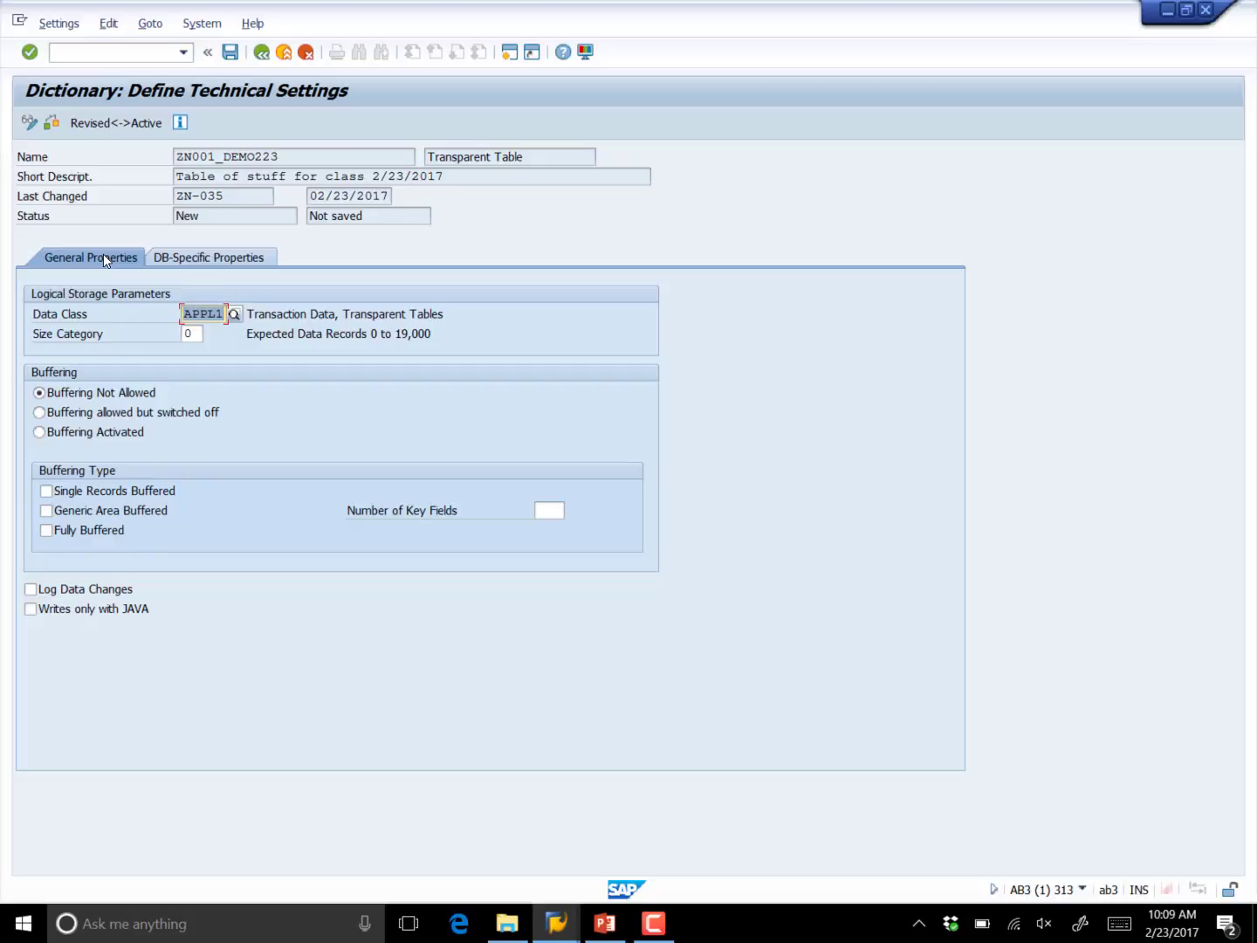
{"action": "left_click", "coordinate": [223, 58]}
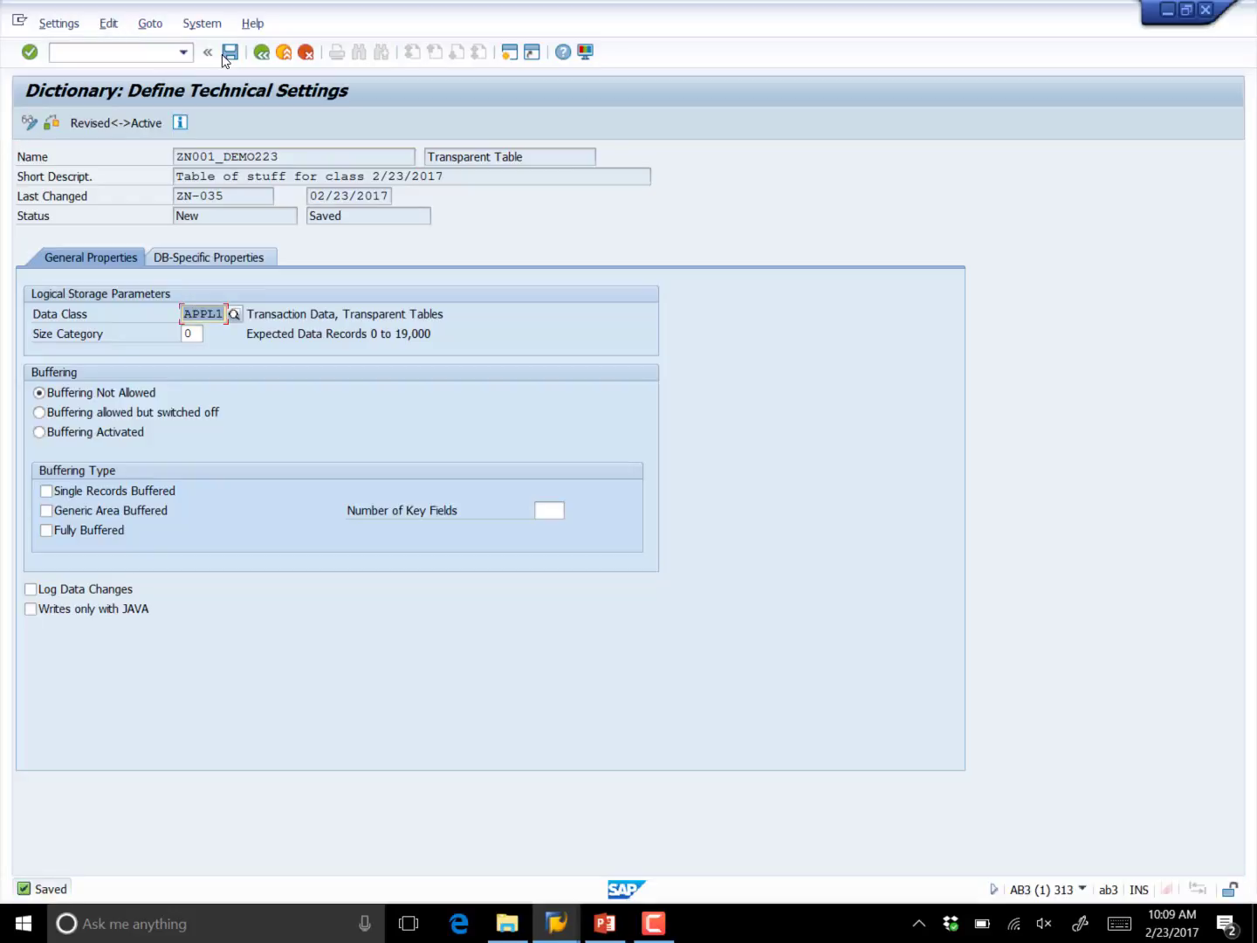
Return to the table, activate ZN001_DEMO223 from the inactive local objects, and review the activation log.
{"action": "left_click", "coordinate": [261, 54]}
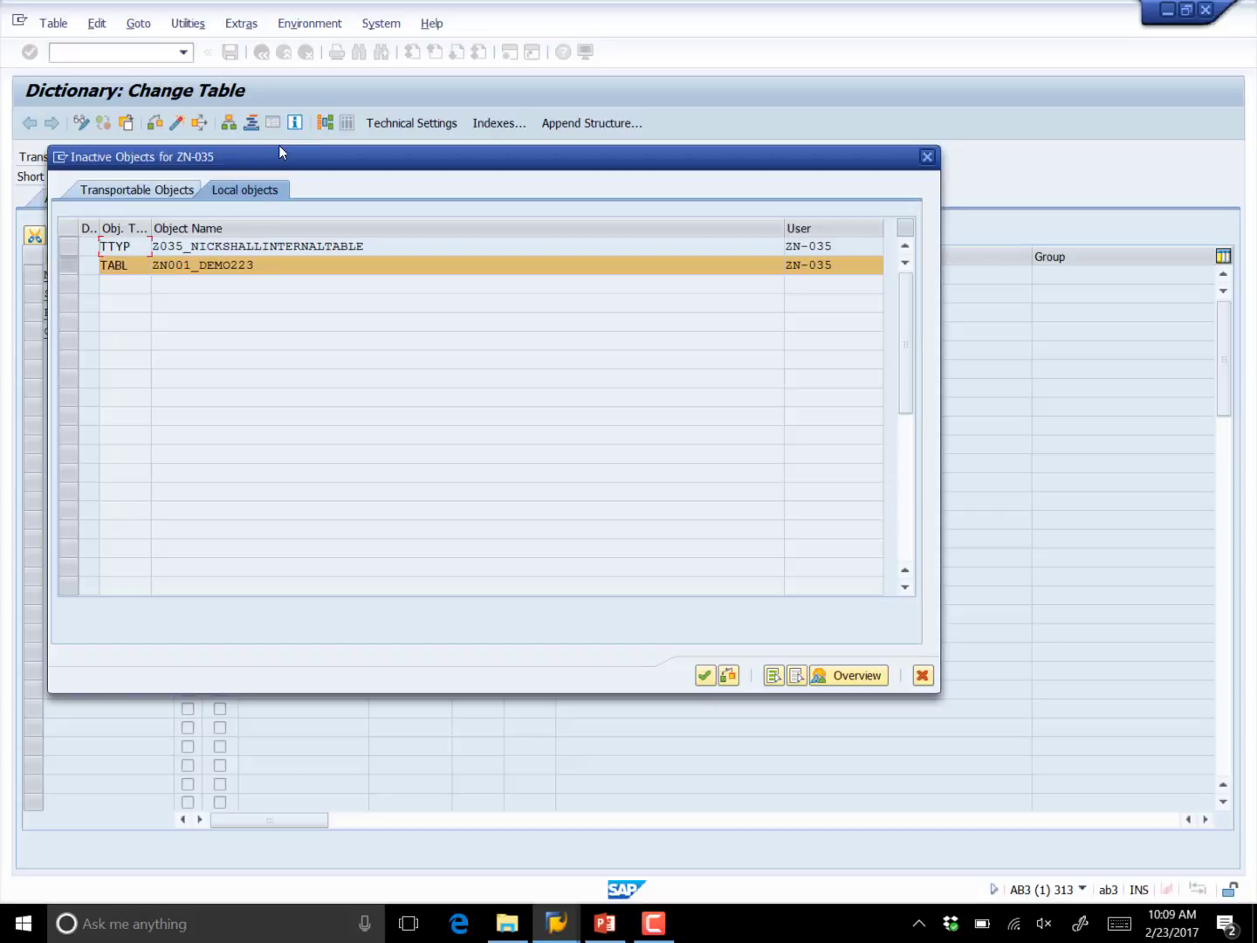
{"action": "left_click_drag", "start_coordinate": [281, 152], "coordinate": [317, 249]}
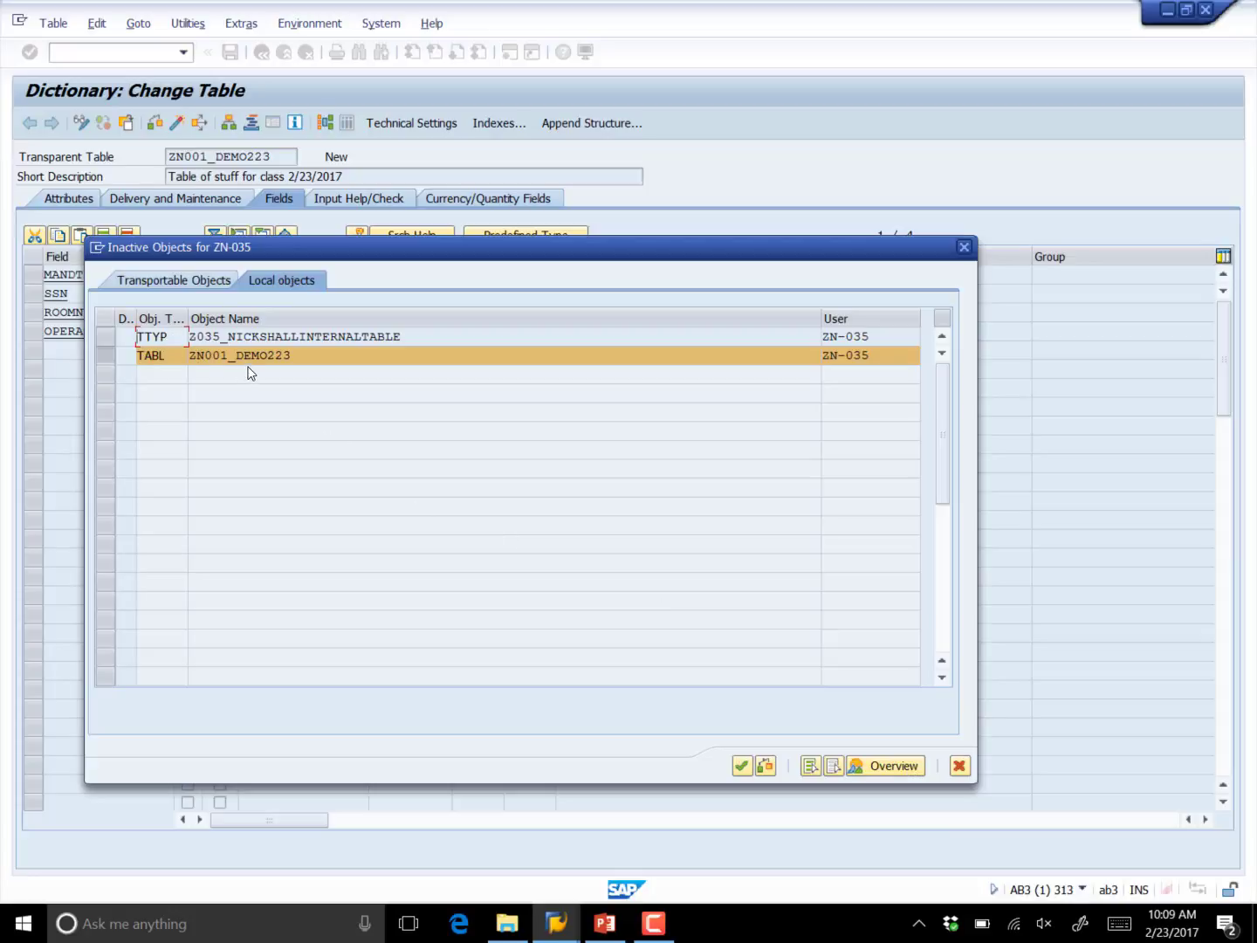
{"action": "left_click", "coordinate": [740, 767]}
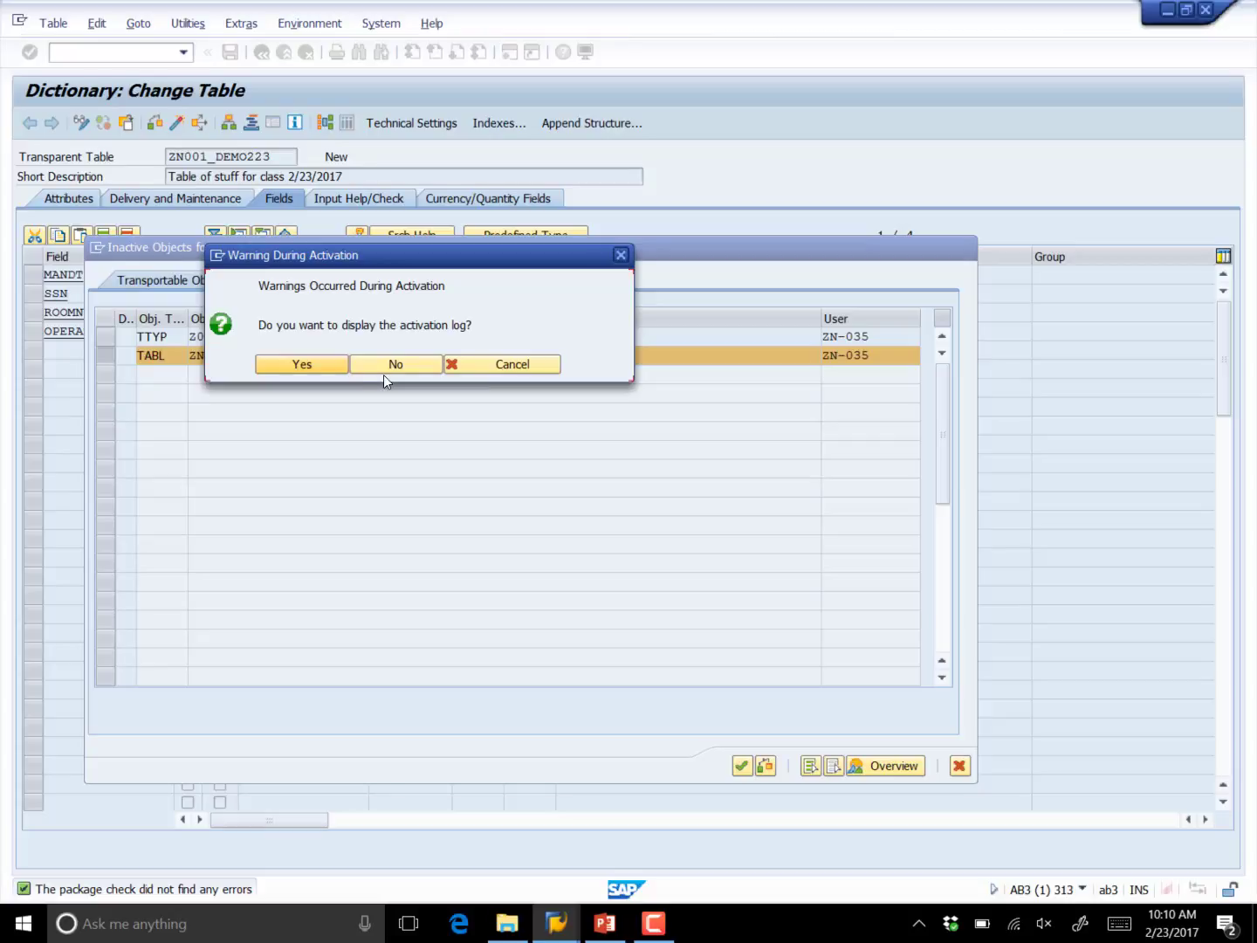
{"action": "left_click", "coordinate": [322, 364]}
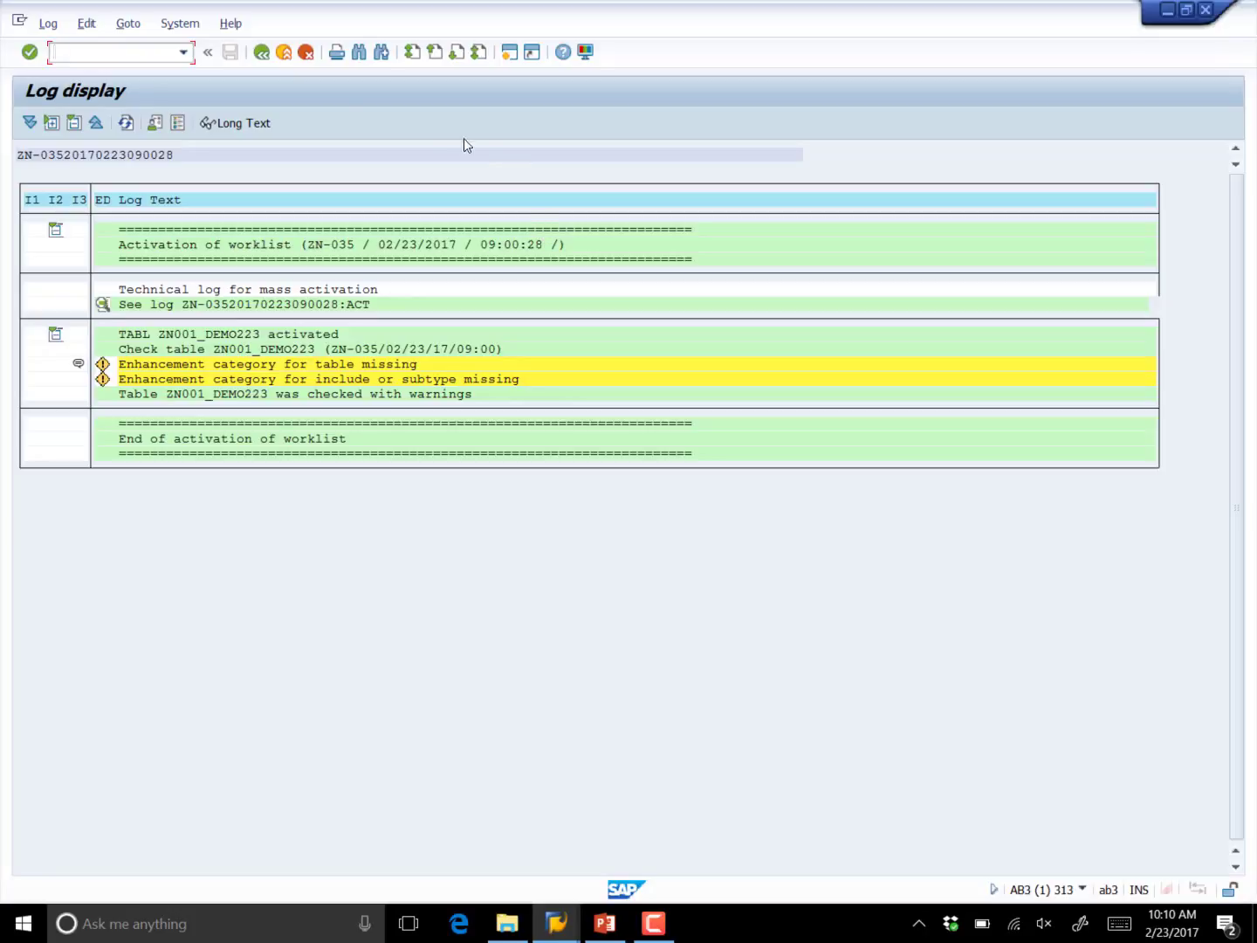
{"action": "left_click", "coordinate": [262, 53]}
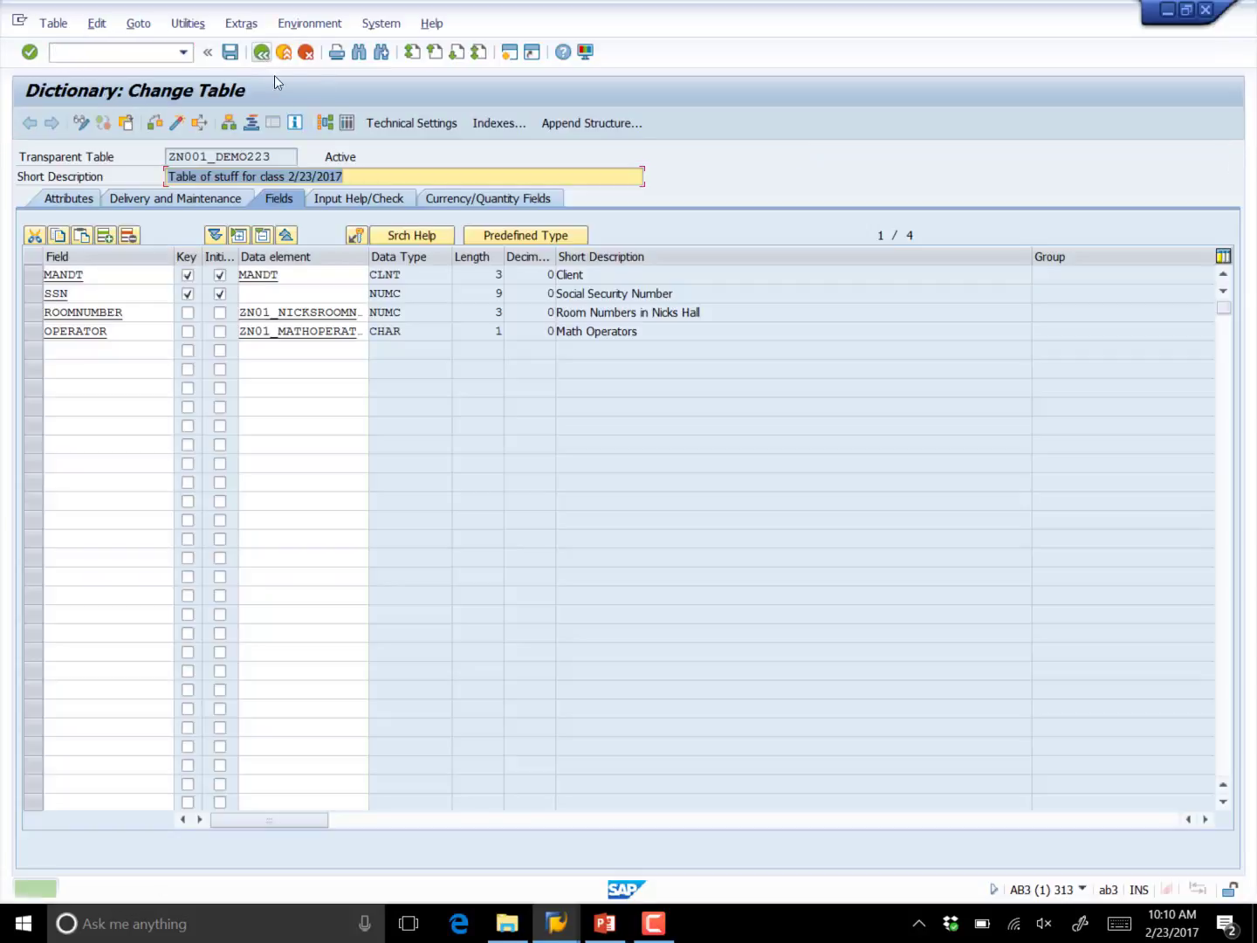
Open the enhancement category settings for ZN001_DEMO223.
{"action": "left_click", "coordinate": [241, 24]}
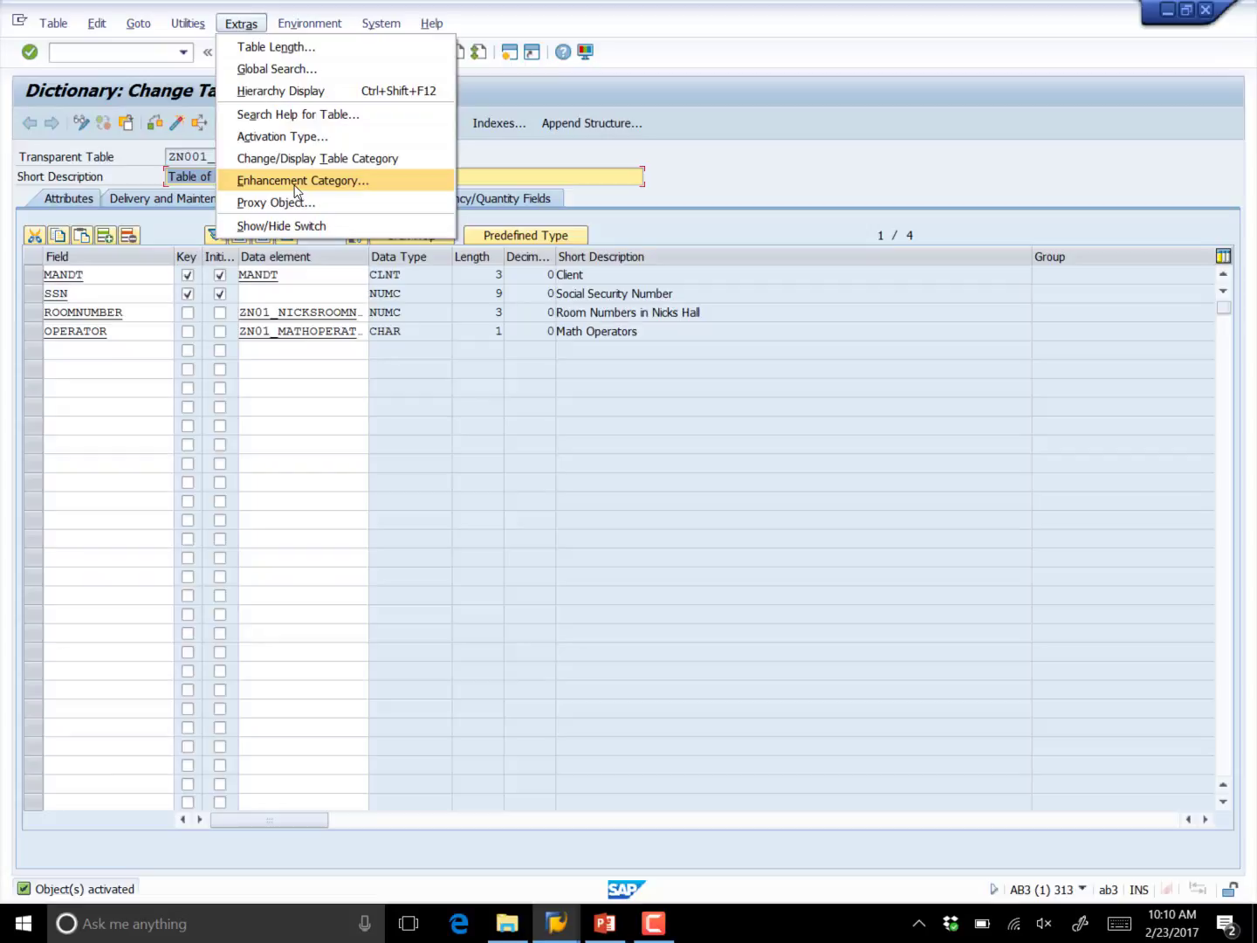
{"action": "left_click", "coordinate": [295, 186]}
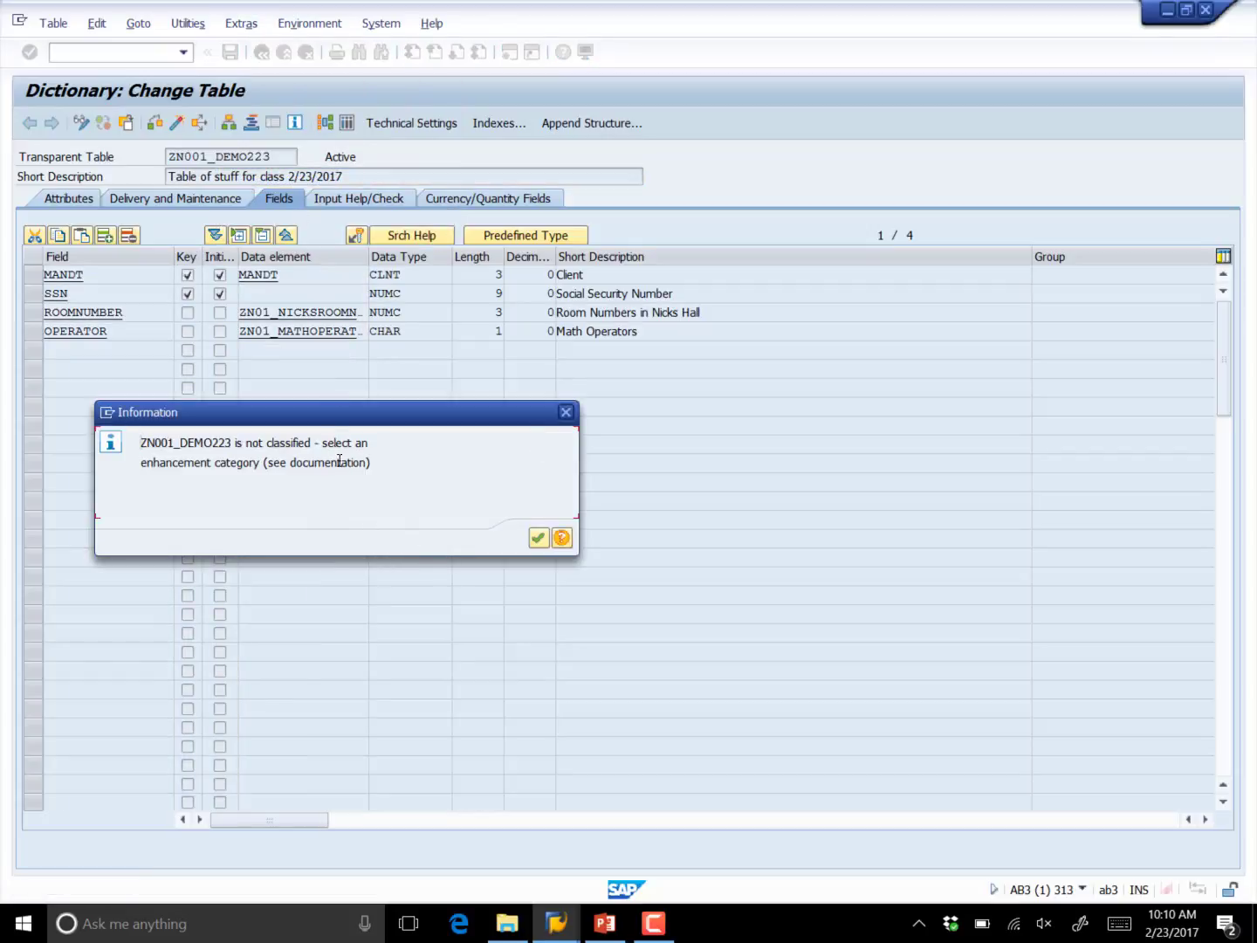
{"action": "left_click_drag", "start_coordinate": [336, 405], "coordinate": [627, 230]}
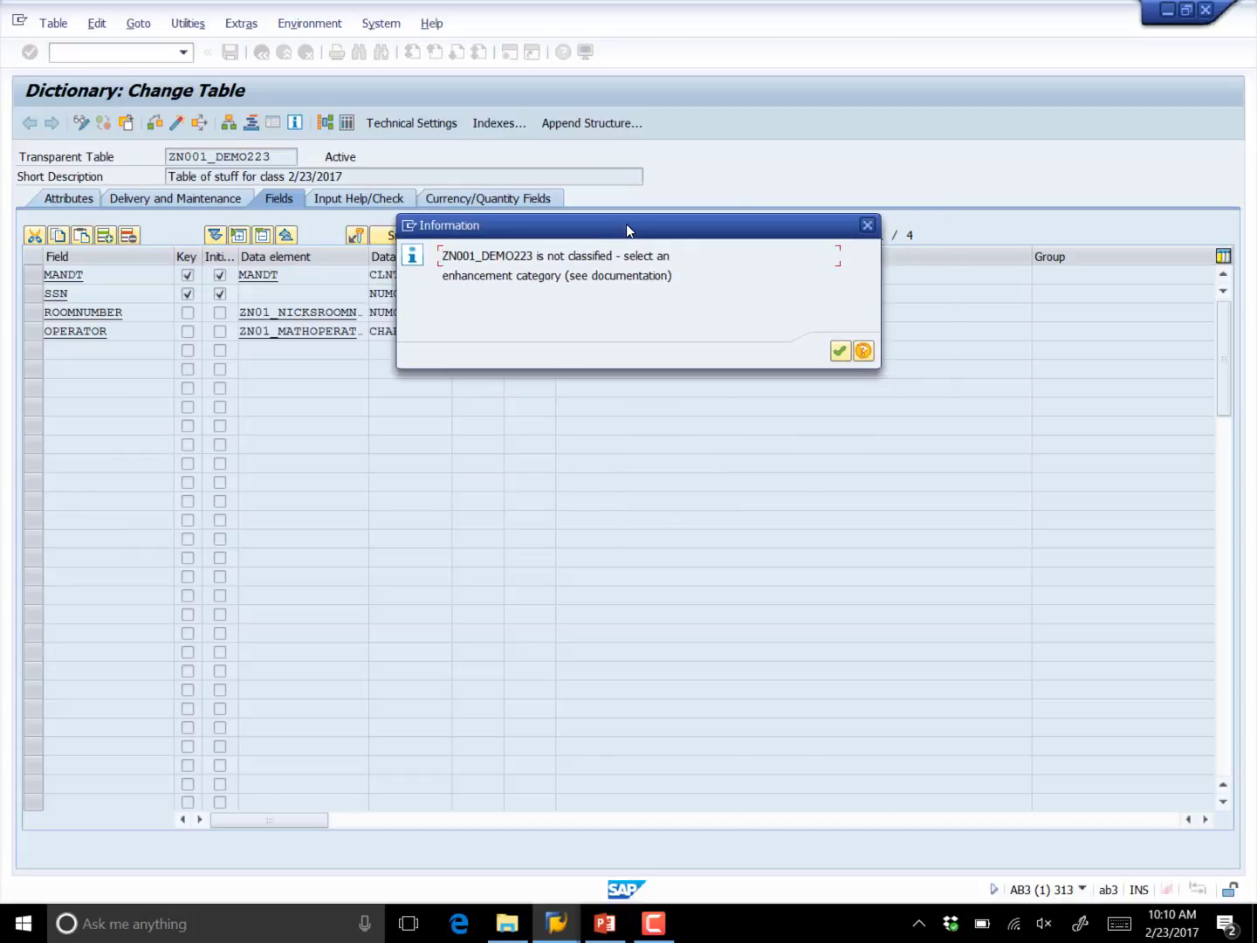
{"action": "left_click", "coordinate": [839, 351]}
{"action": "left_click_drag", "start_coordinate": [379, 236], "coordinate": [536, 220]}
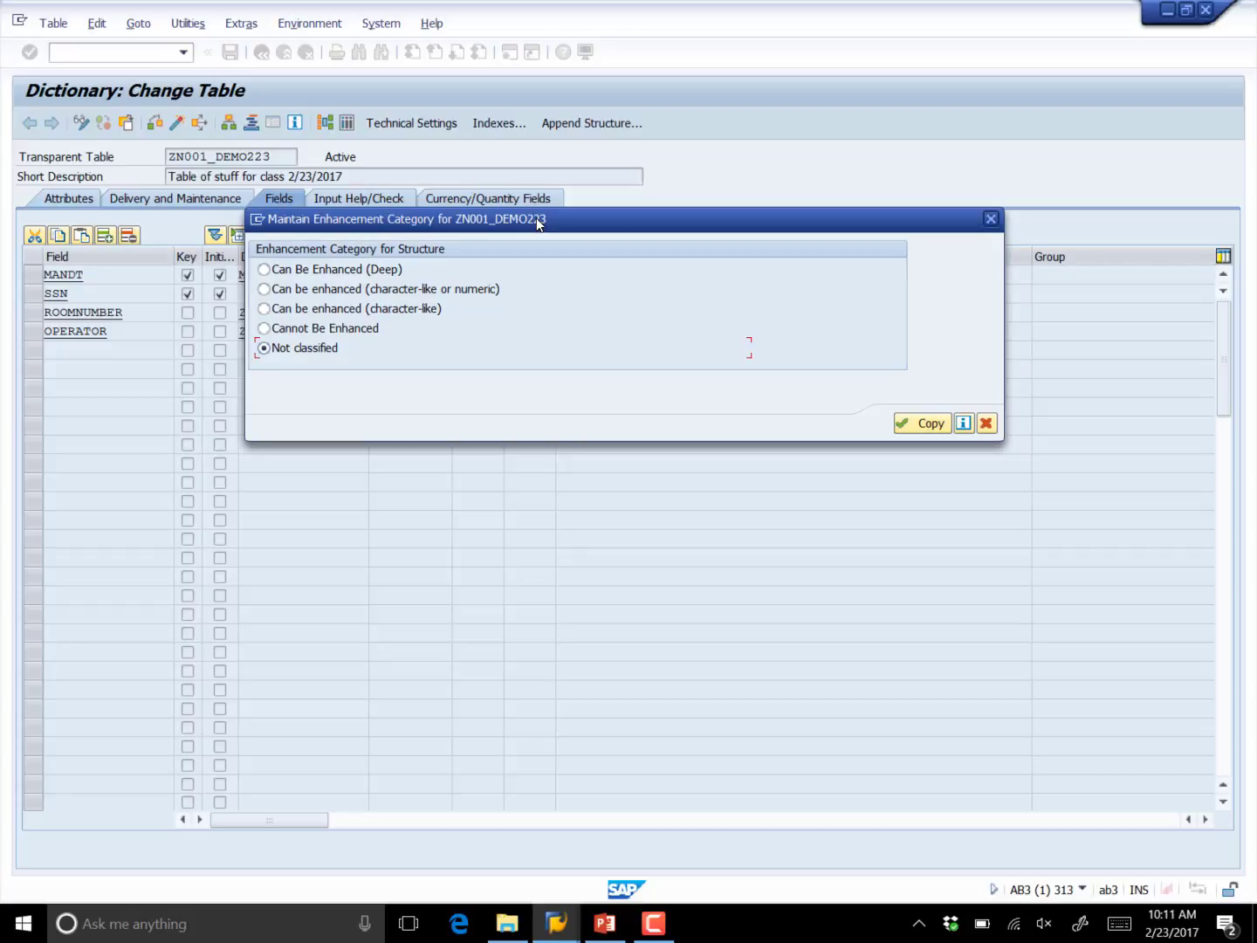
Read the help text on the enhancement category selection, including the definitions of the possible categories, and close it.
{"action": "left_click", "coordinate": [964, 425]}
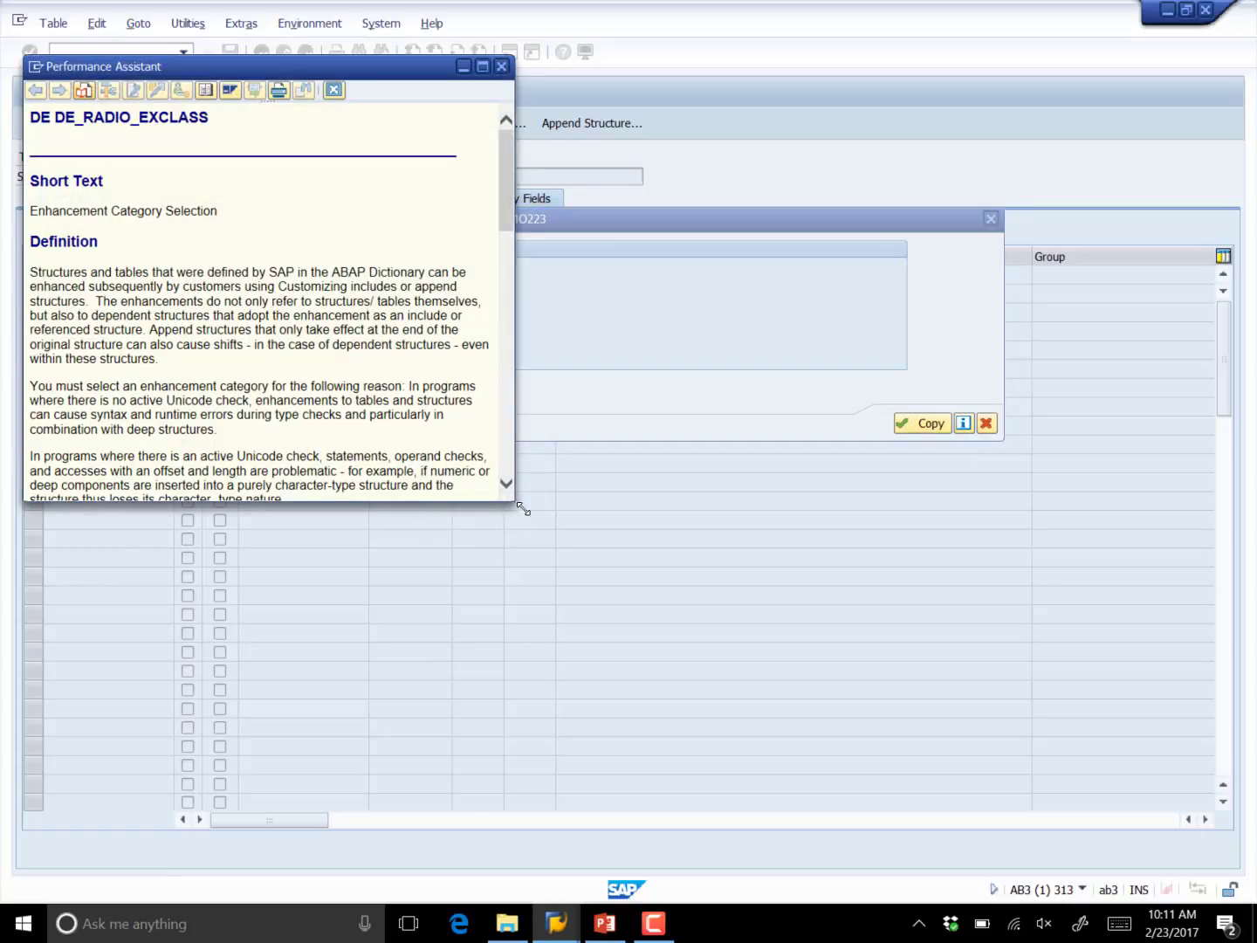
{"action": "left_click_drag", "start_coordinate": [514, 509], "coordinate": [503, 670]}
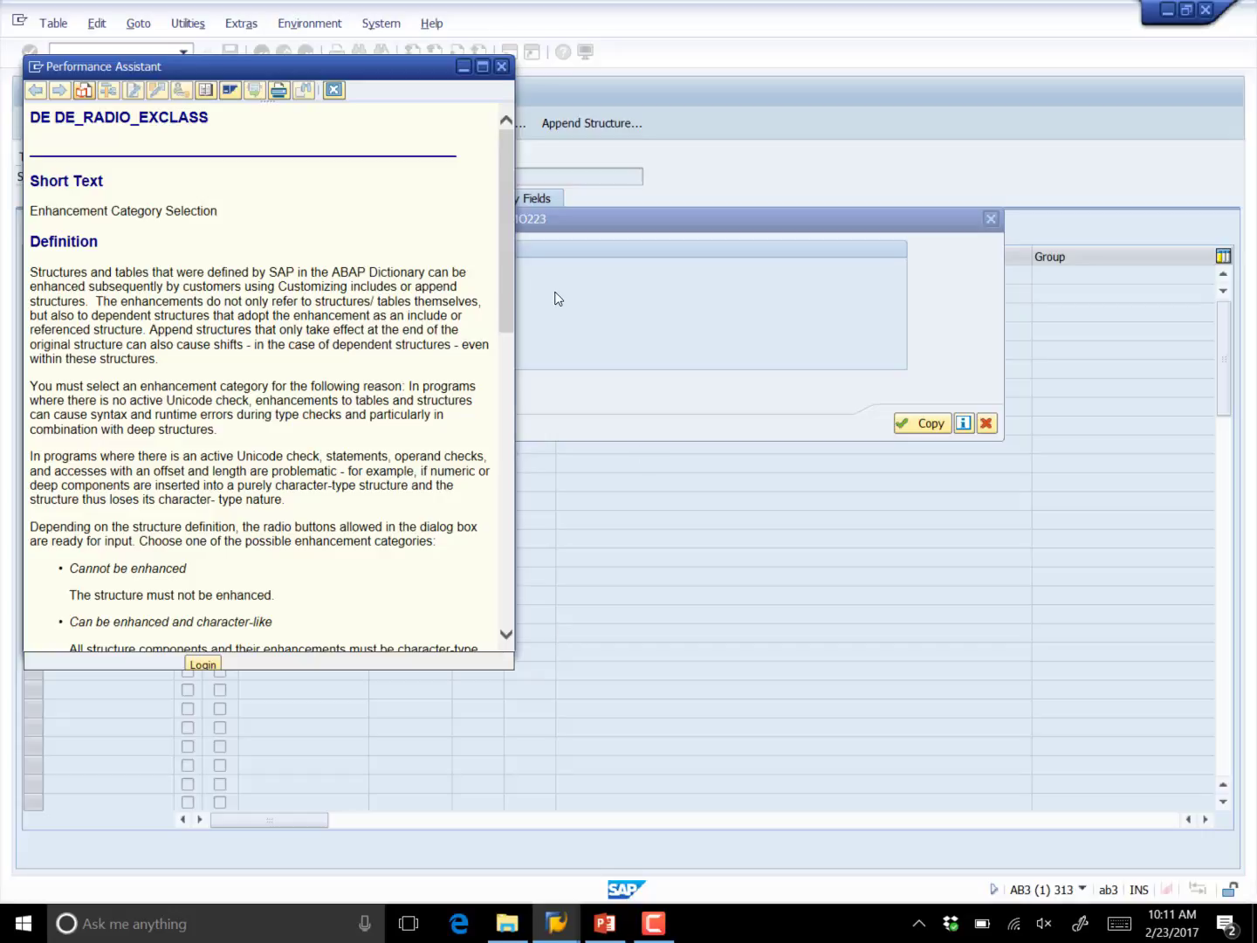
{"action": "left_click_drag", "start_coordinate": [501, 279], "coordinate": [507, 418]}
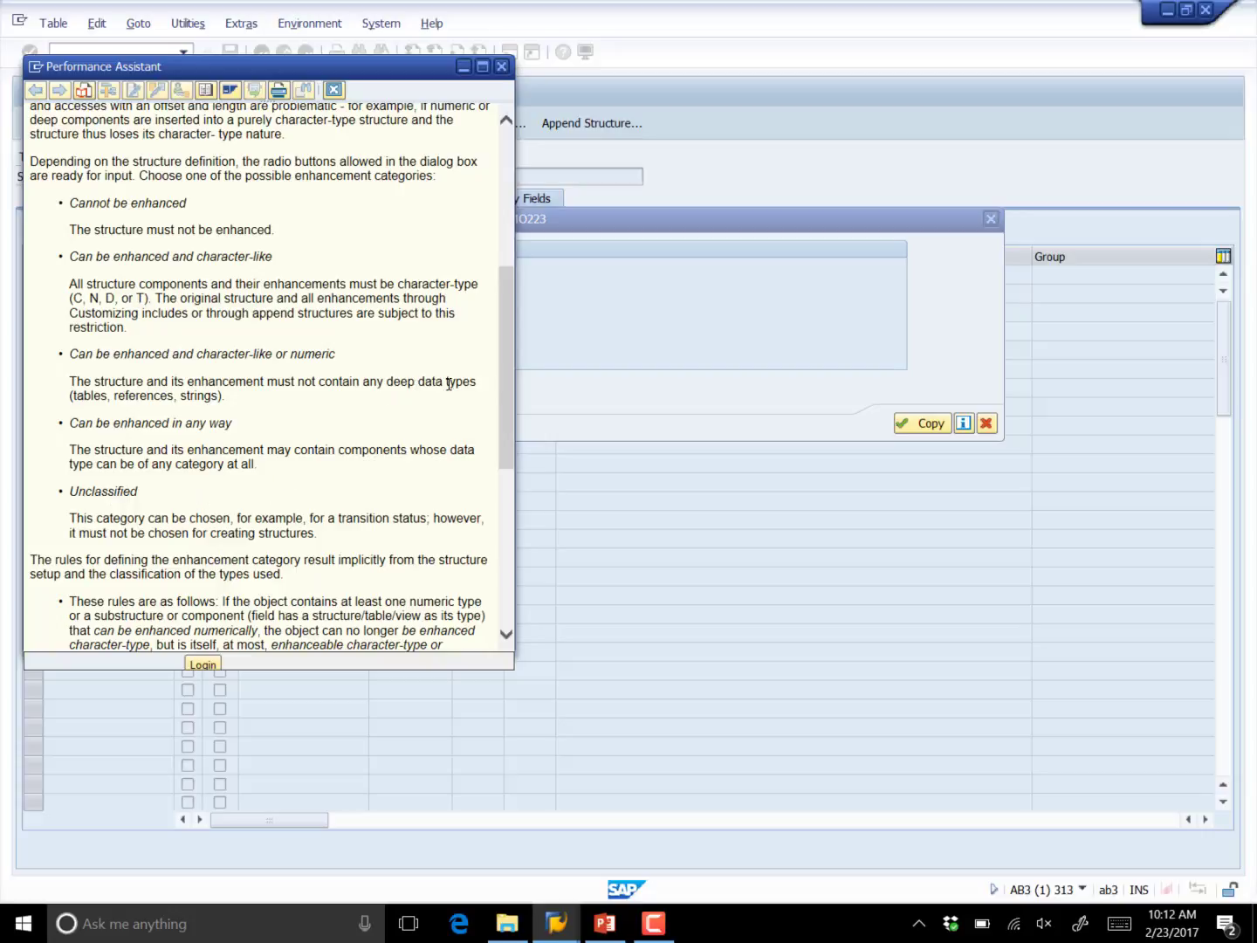
{"action": "left_click", "coordinate": [501, 67]}
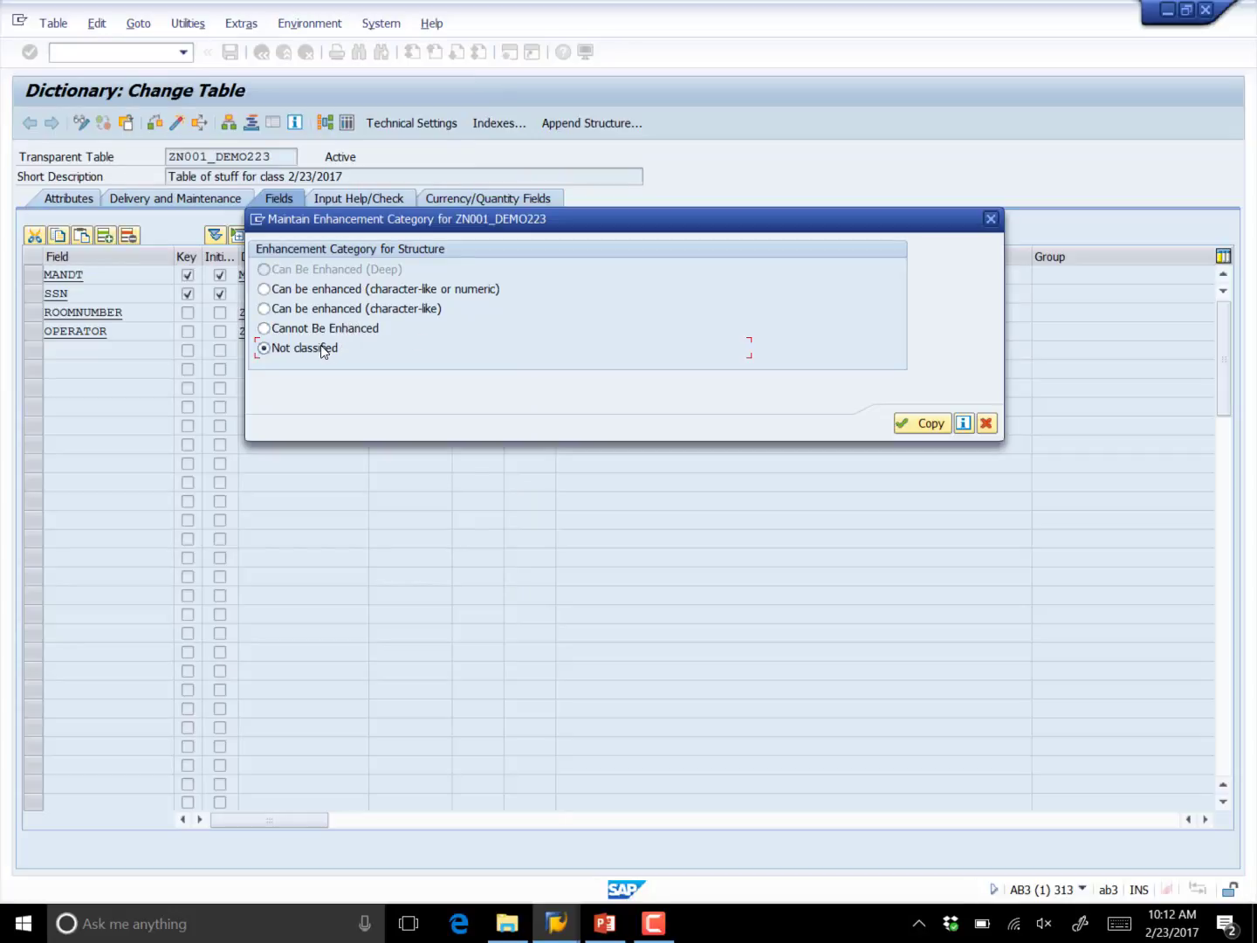
Set the enhancement category to Can be enhanced (character-like or numeric) and reactivate table ZN001_DEMO223 from the inactive local objects.
{"action": "left_click", "coordinate": [320, 292]}
{"action": "left_click", "coordinate": [918, 424]}
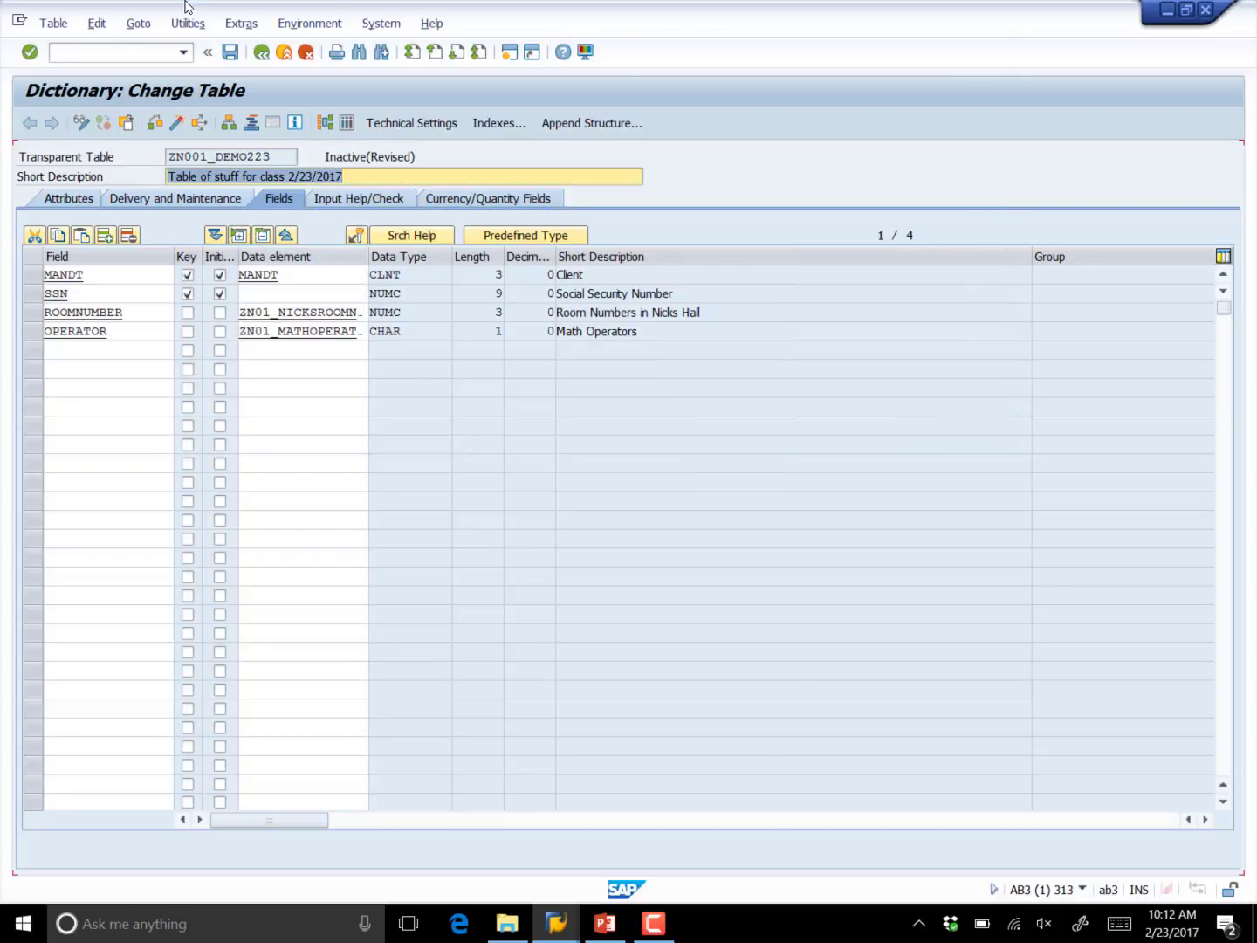
{"action": "left_click", "coordinate": [177, 125]}
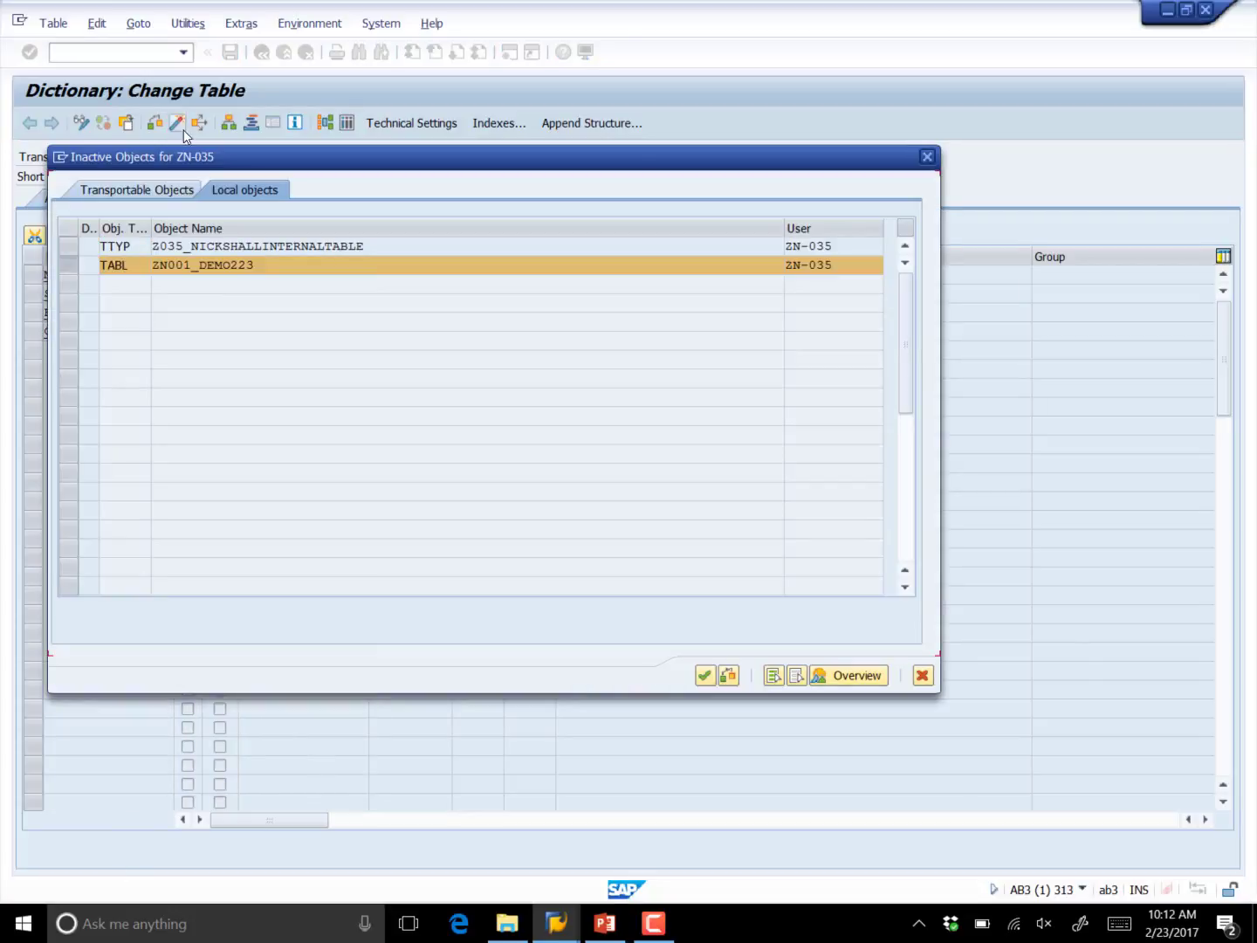
{"action": "left_click", "coordinate": [707, 677]}
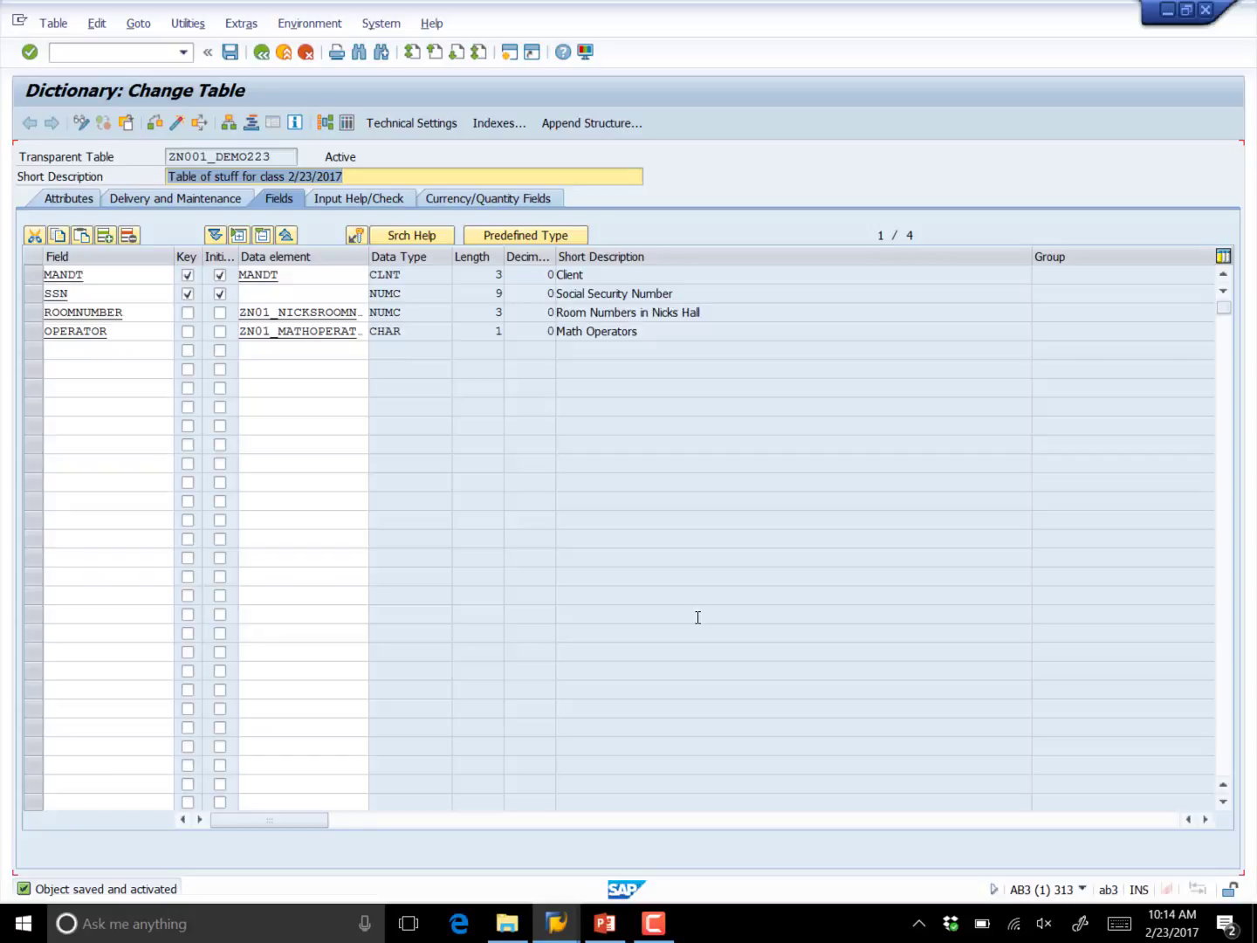
Review the table's attributes, its delivery and maintenance options and its technical settings, returning to the table definition.
{"action": "left_click", "coordinate": [61, 200]}
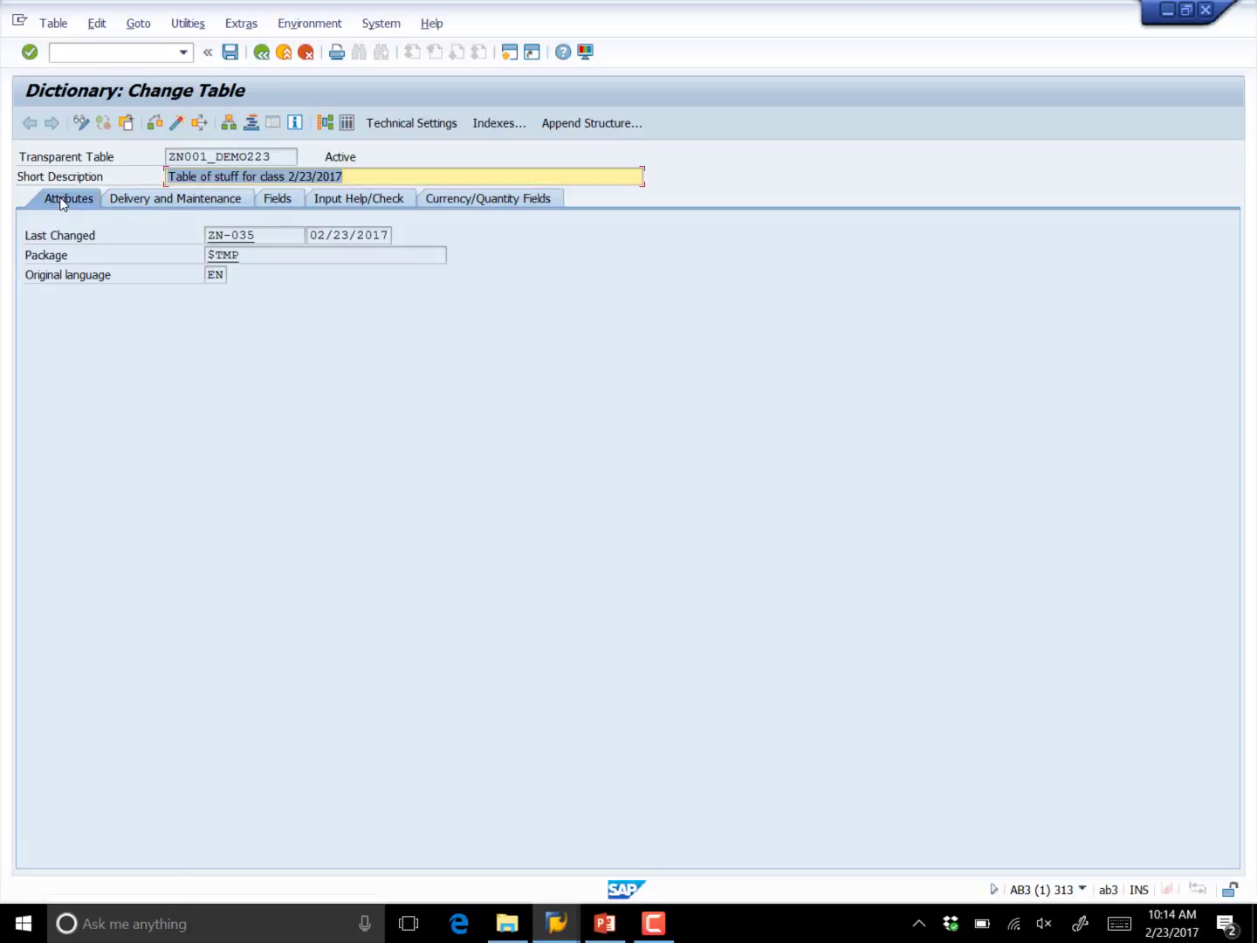
{"action": "left_click", "coordinate": [150, 199]}
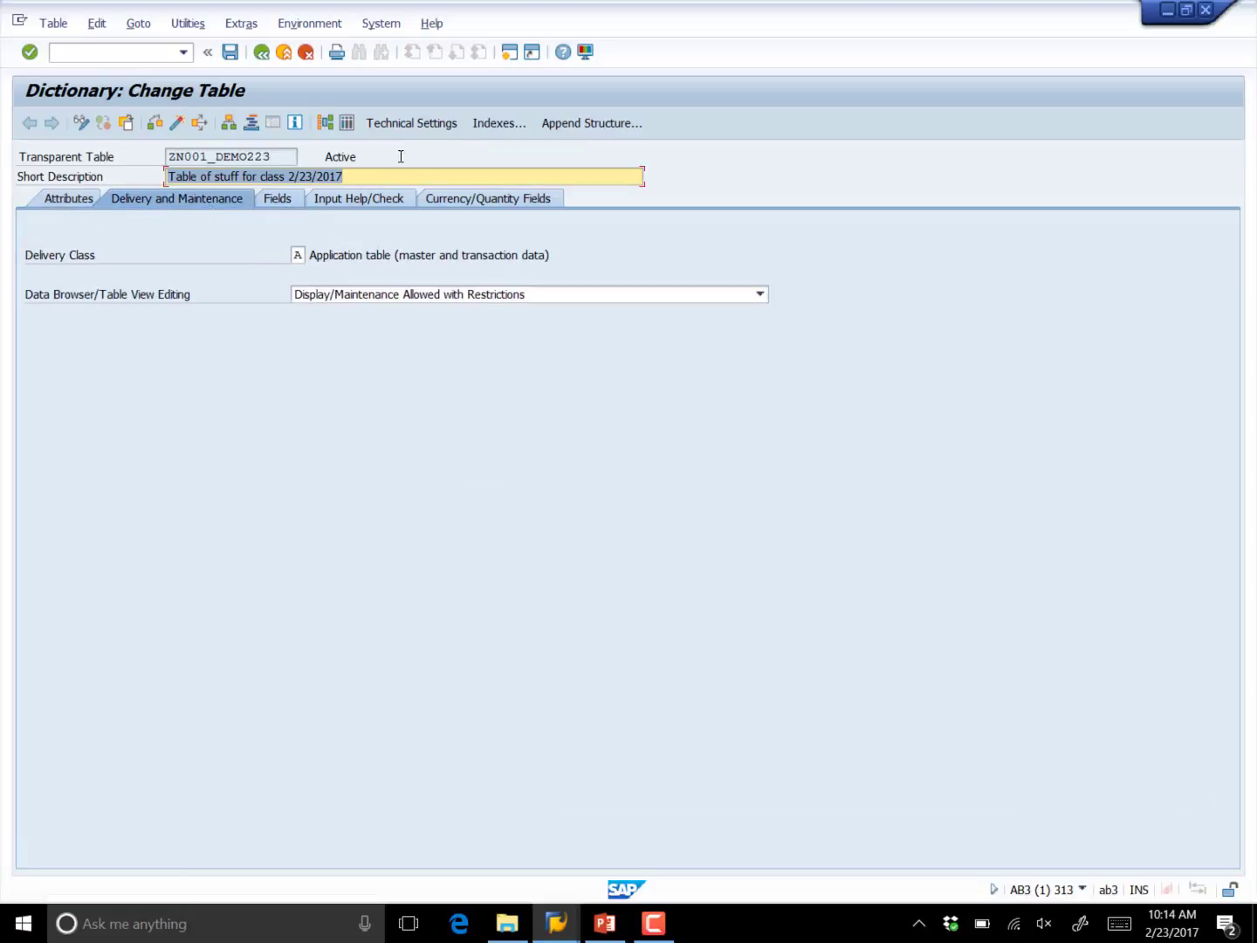
{"action": "left_click", "coordinate": [420, 129]}
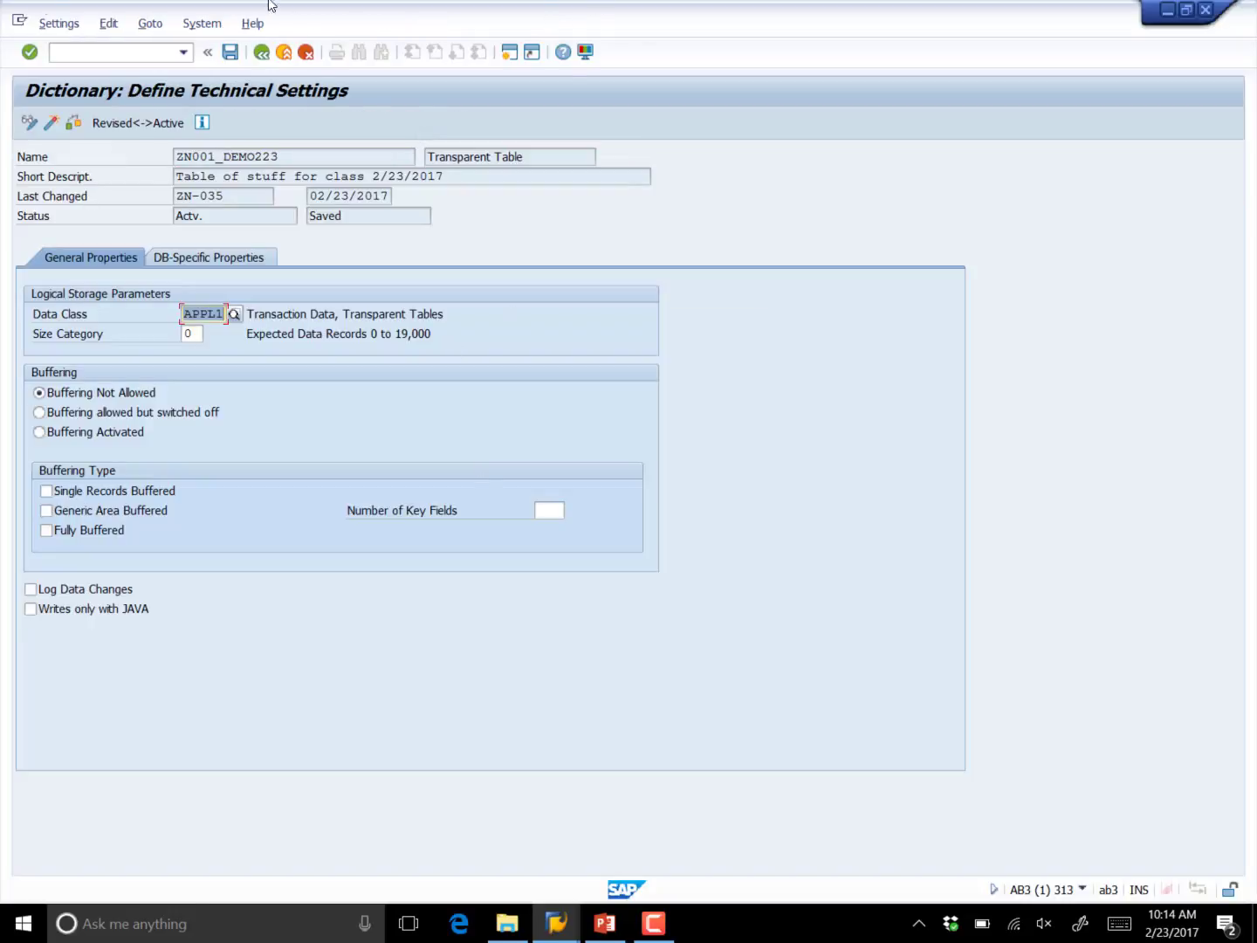
{"action": "left_click", "coordinate": [263, 54]}
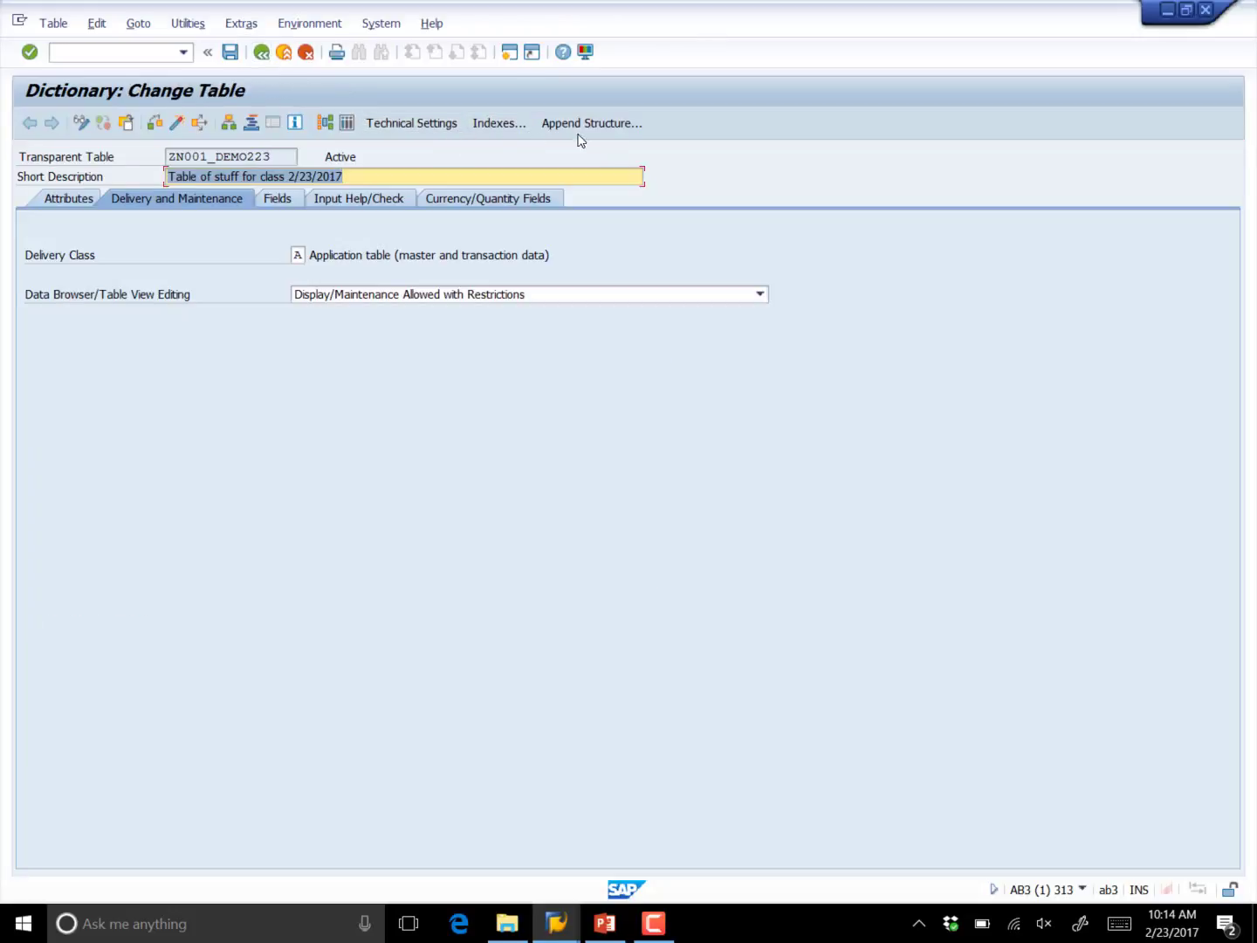
{"action": "left_click", "coordinate": [441, 123]}
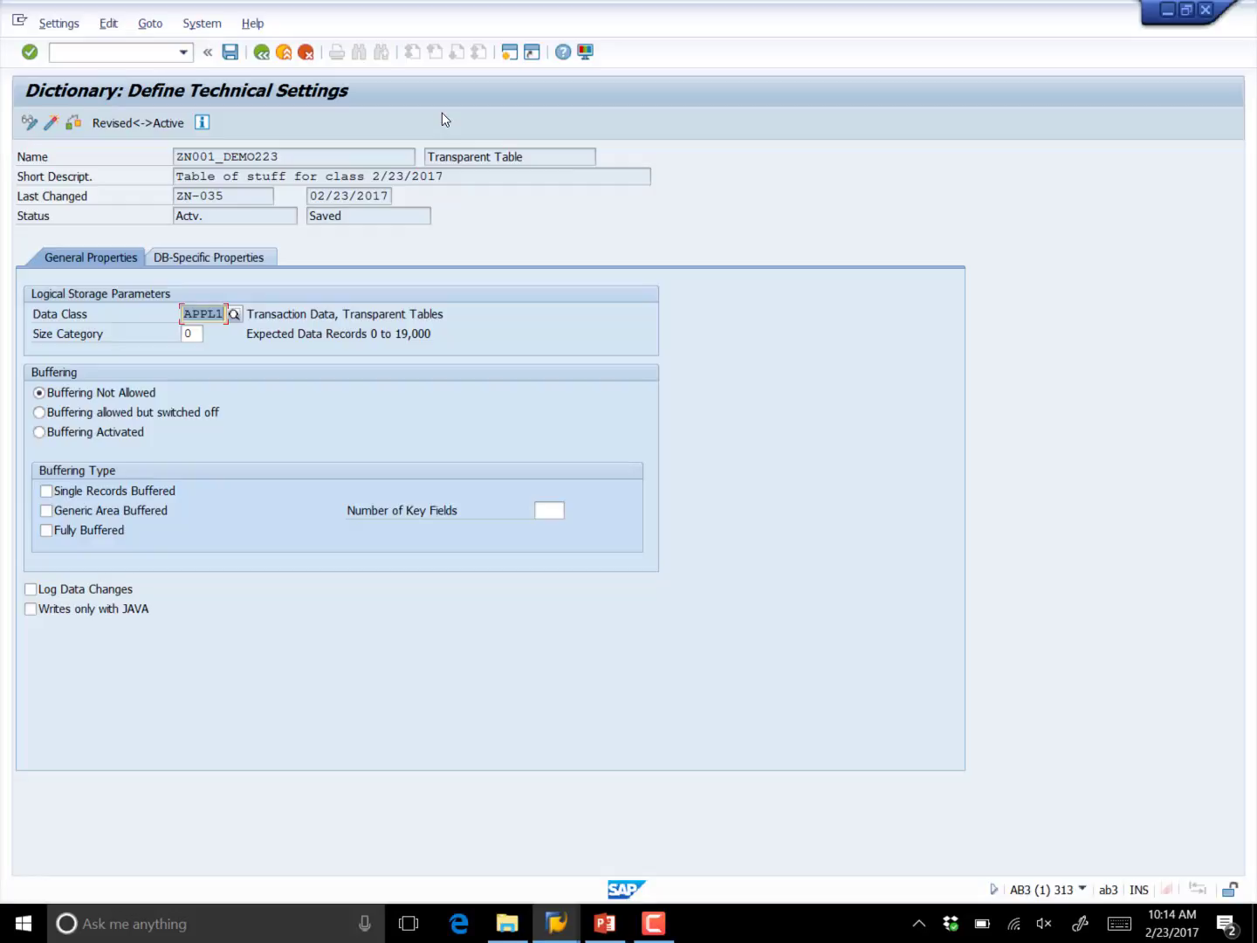
{"action": "left_click", "coordinate": [259, 54]}
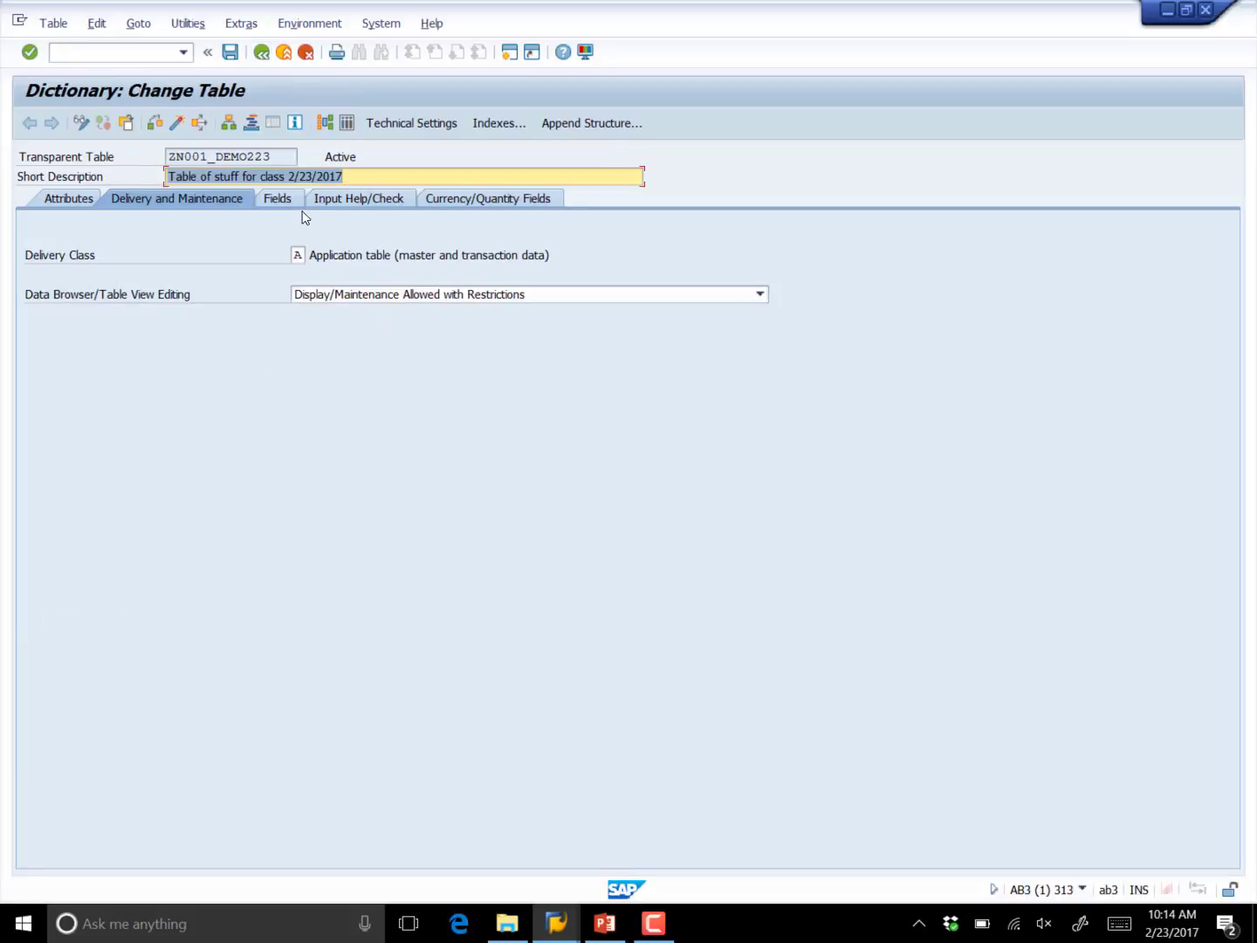
Switch to PowerPoint, start the slide show from the INSERT slide (slide 19) and reveal its three INSERT syntax lines.
{"action": "left_click", "coordinate": [604, 923]}
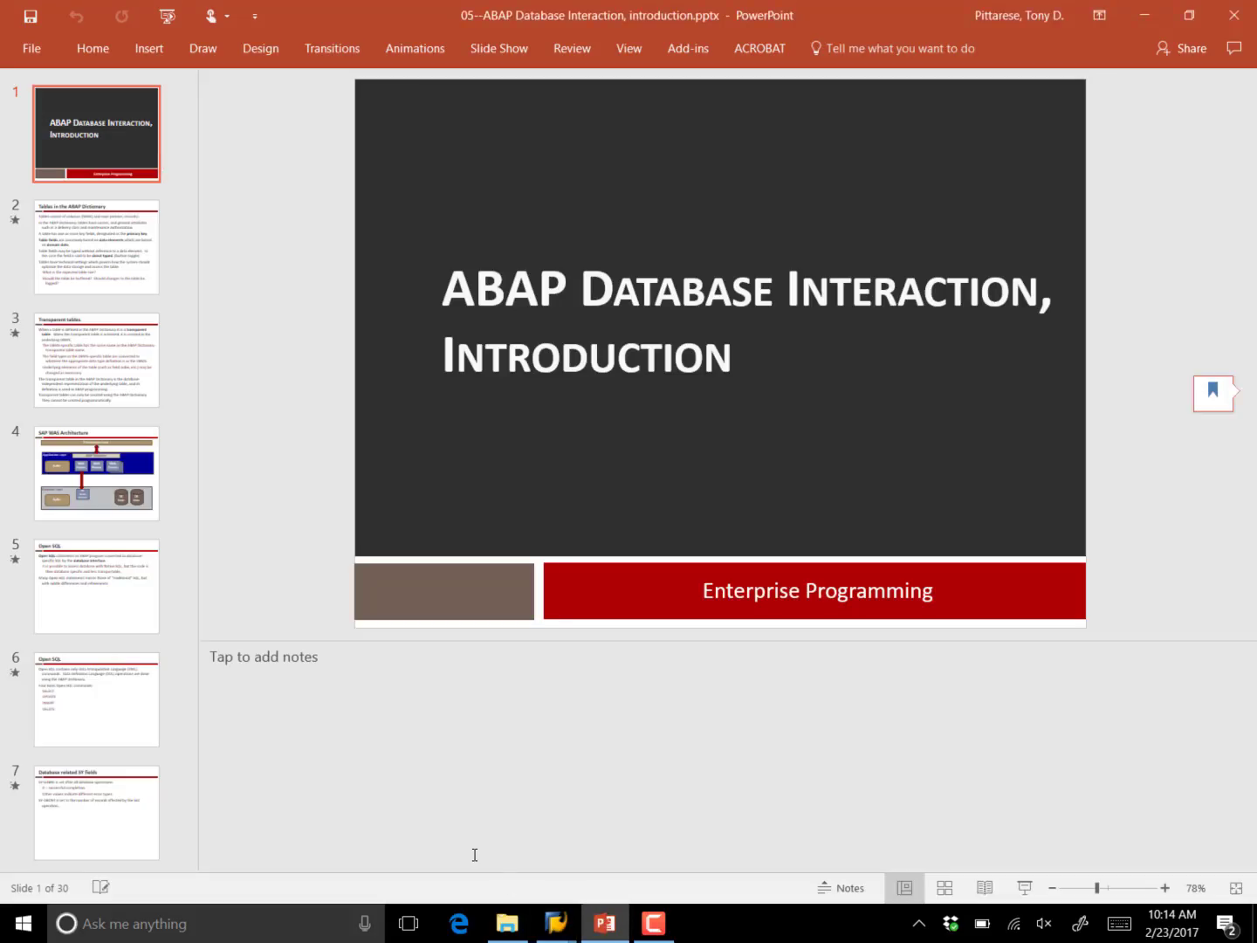
{"action": "scroll", "coordinate": [194, 777], "scroll_direction": "down", "scroll_amount": 5}
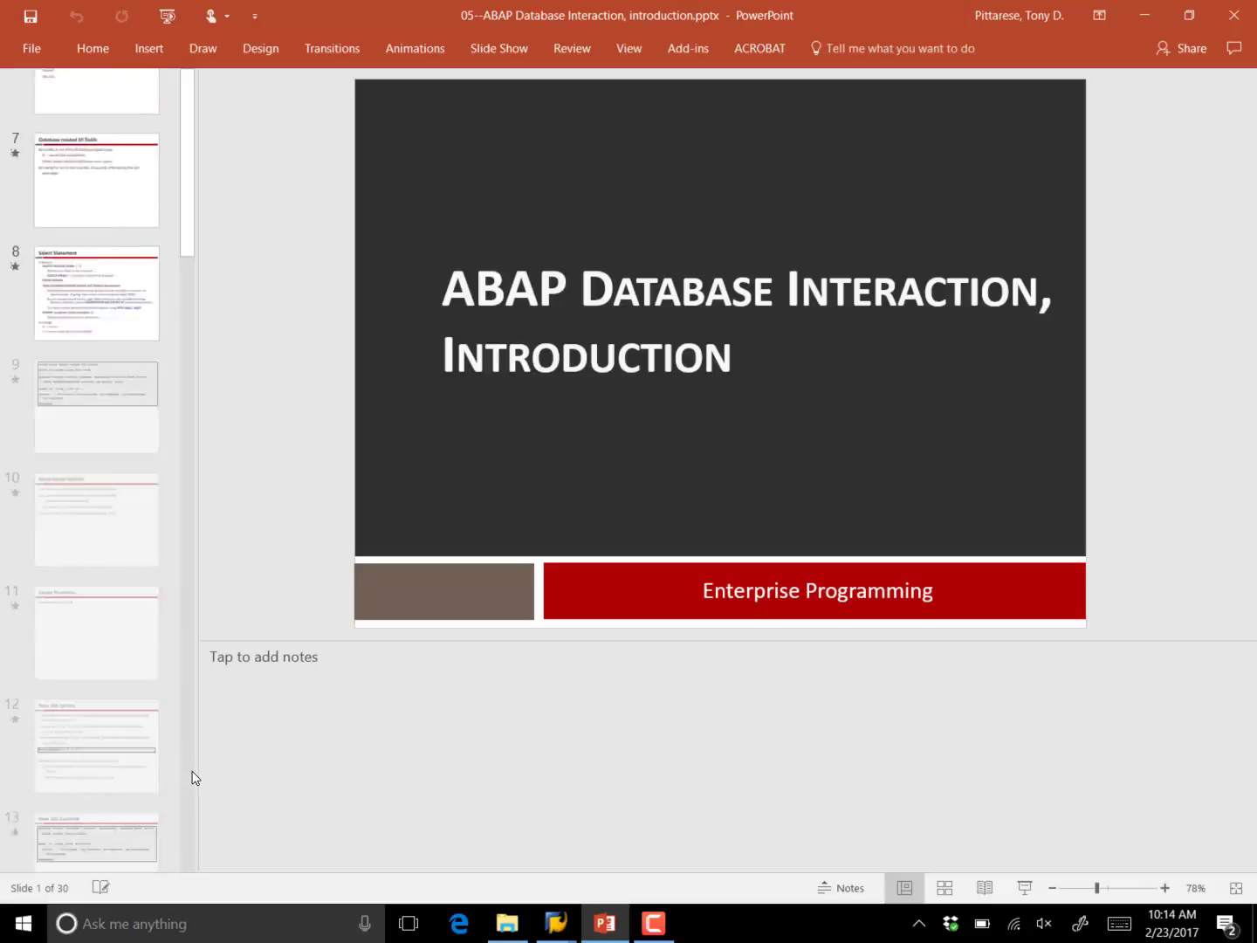
{"action": "scroll", "coordinate": [193, 776], "scroll_direction": "down", "scroll_amount": 9}
{"action": "left_click", "coordinate": [140, 553]}
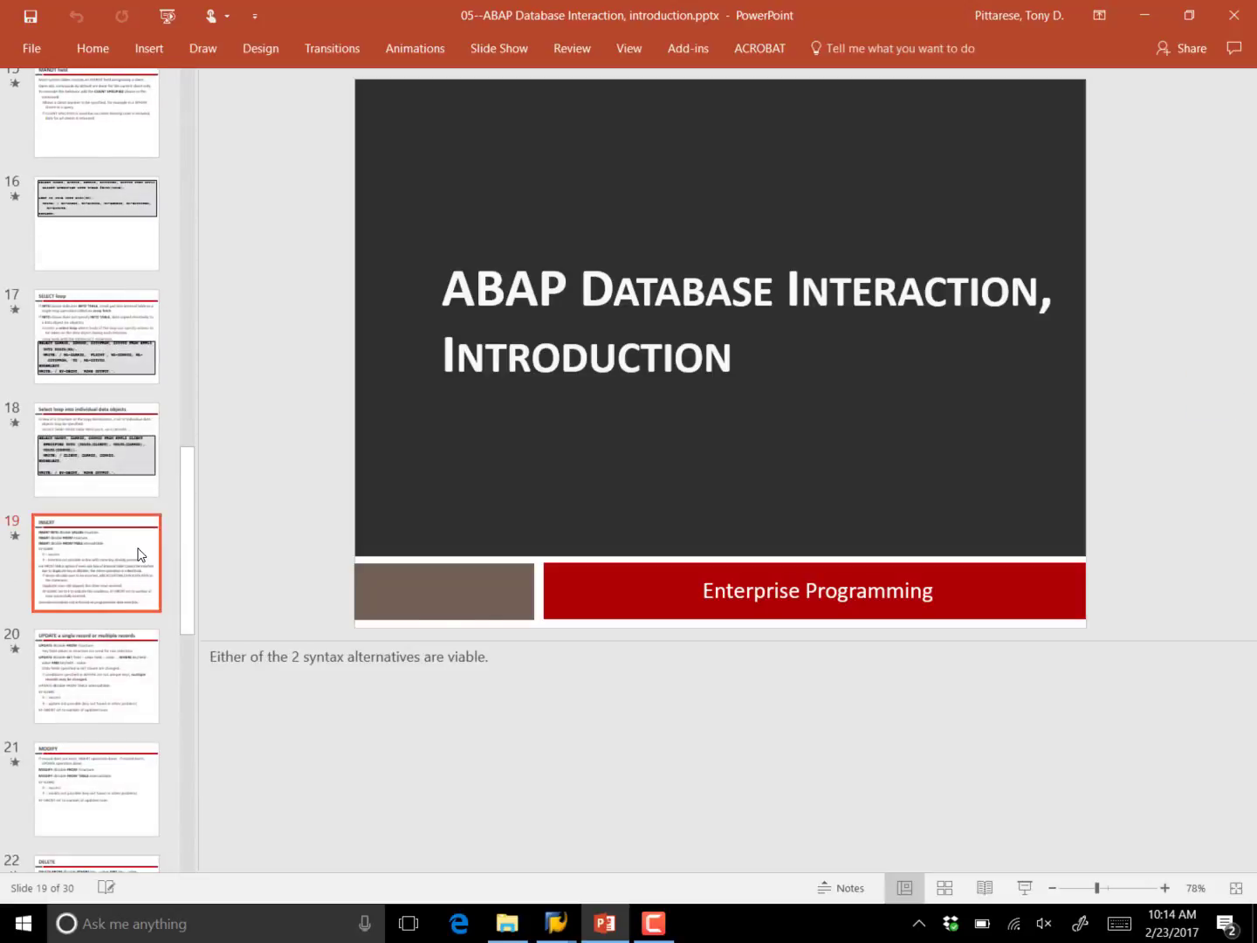
{"action": "left_click", "coordinate": [1023, 887]}
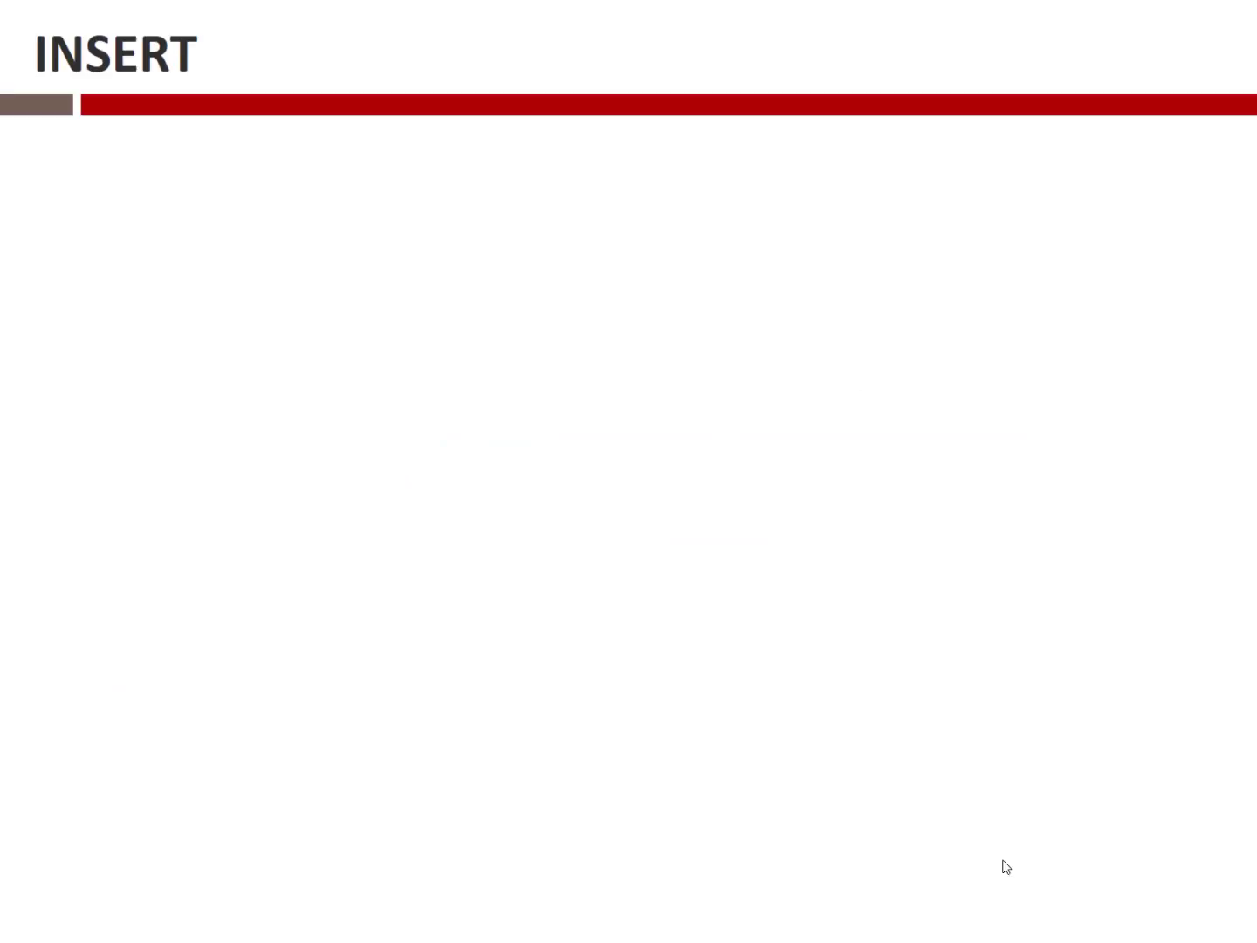
{"action": "left_click", "coordinate": [988, 842]}
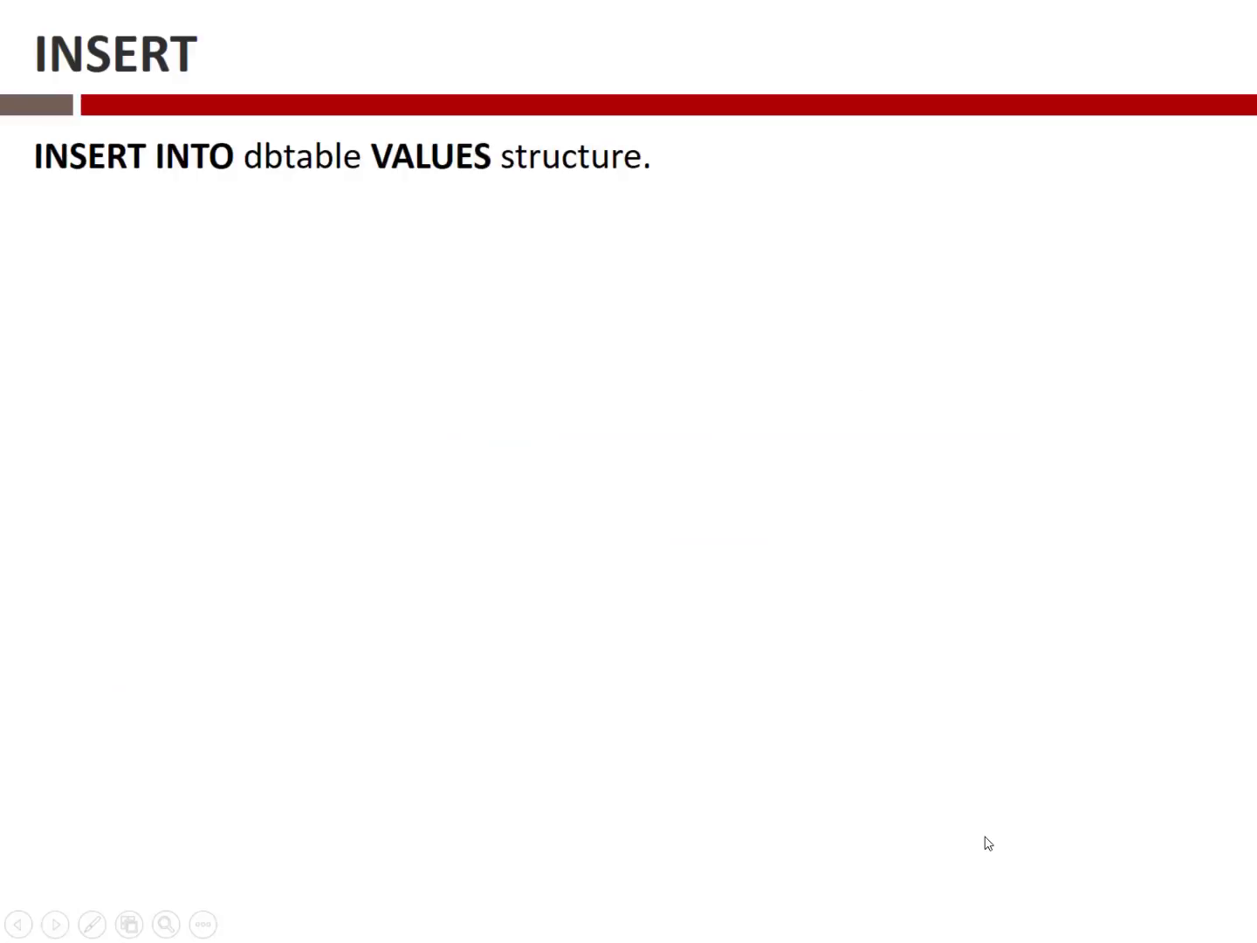
{"action": "left_click", "coordinate": [988, 843]}
{"action": "left_click", "coordinate": [988, 843]}
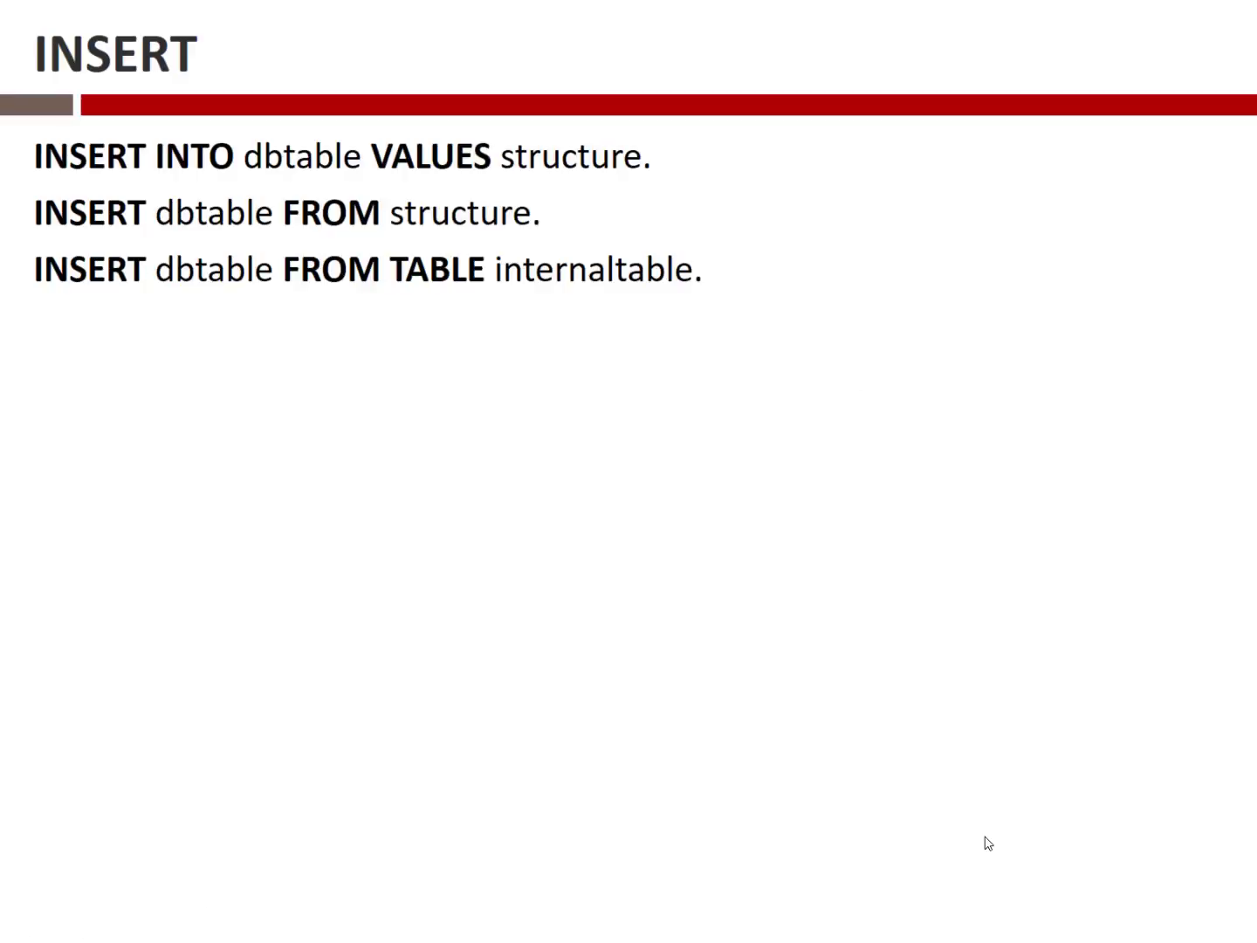